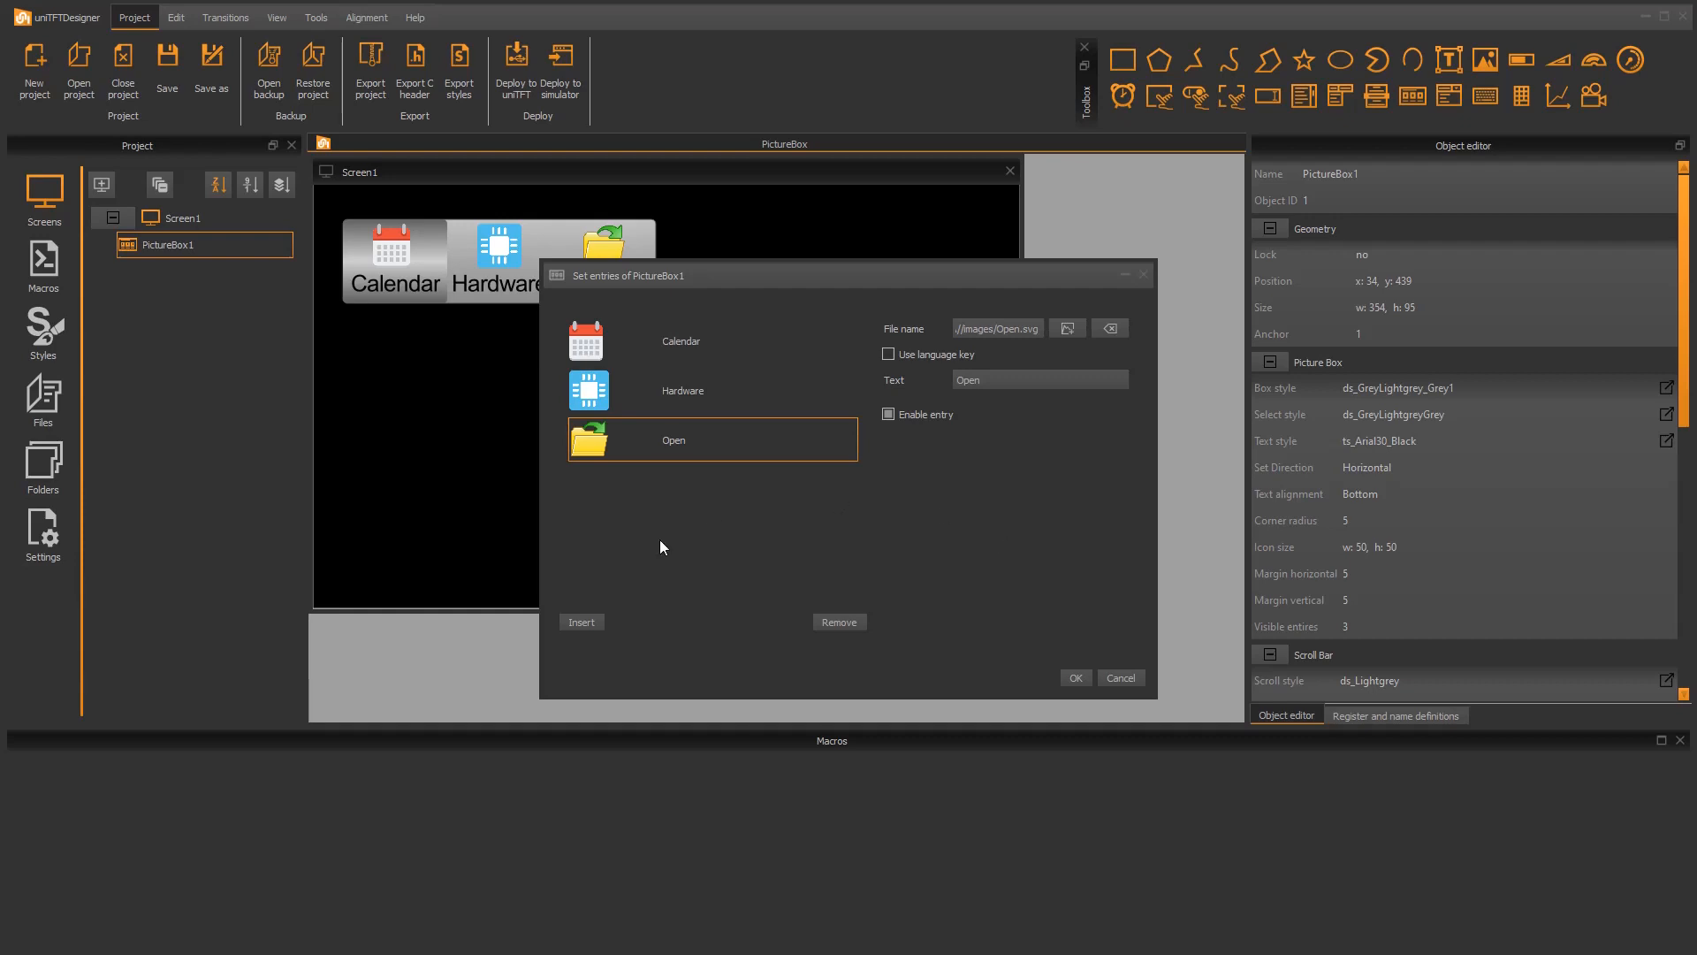
Step: Insert Led, Users and Rewind entries into the picture box using the supplied menu icons
left_click(581, 622)
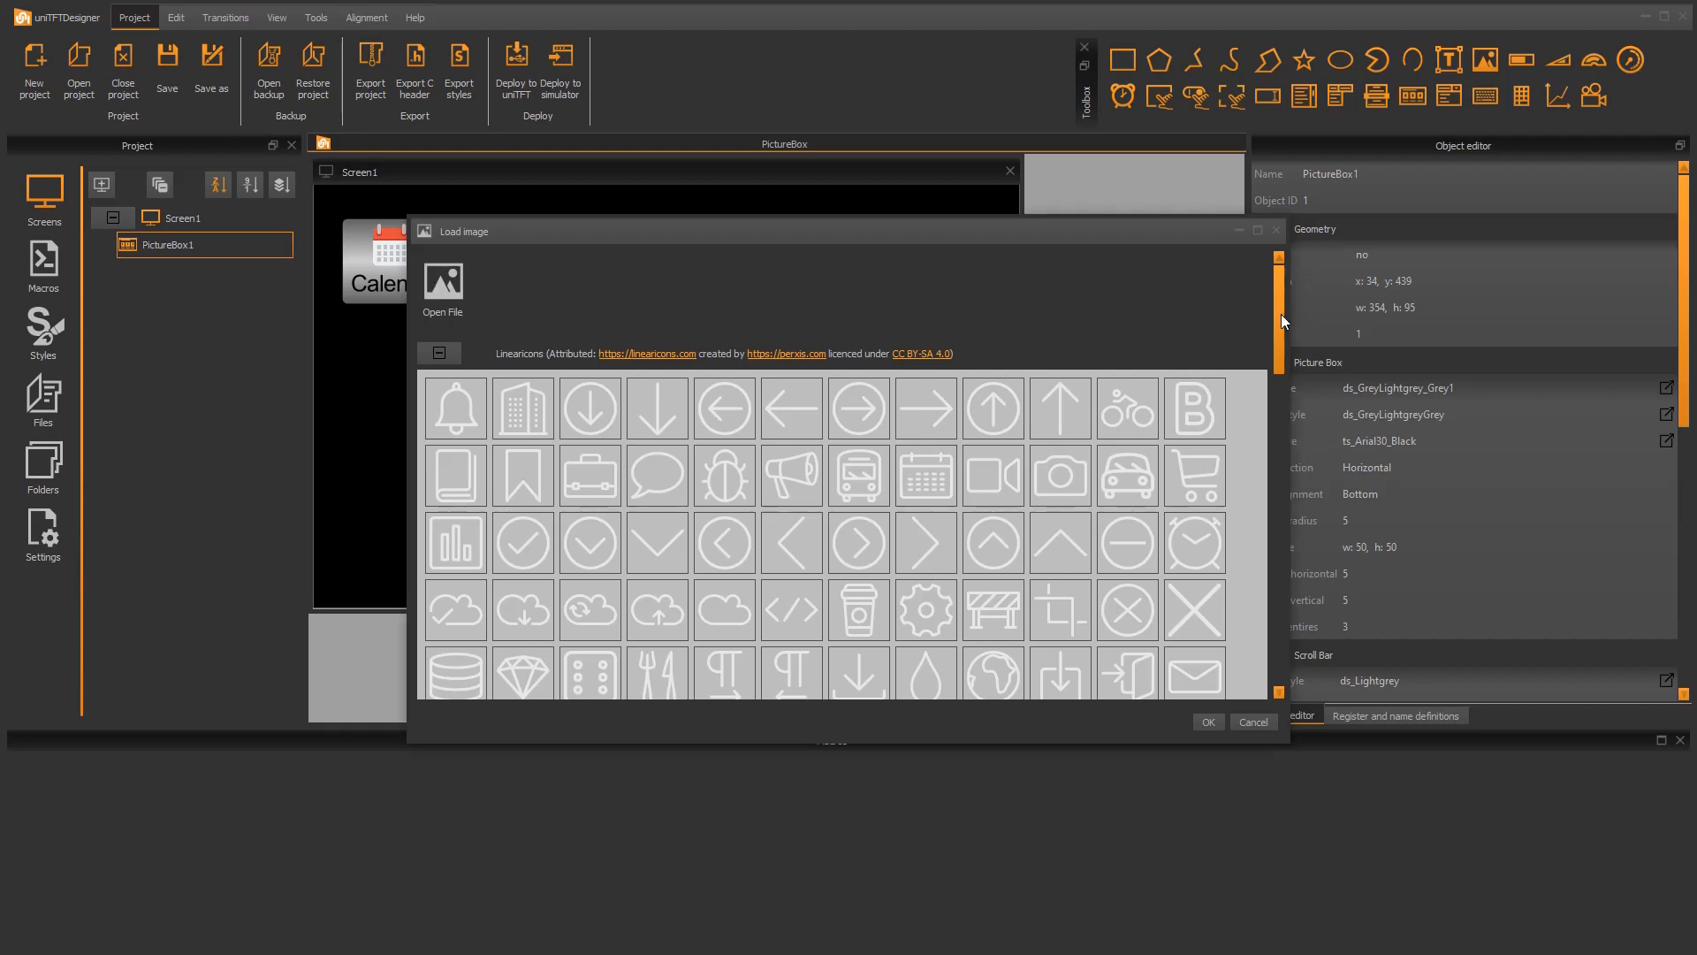
left_click_drag(1281, 315, 1290, 577)
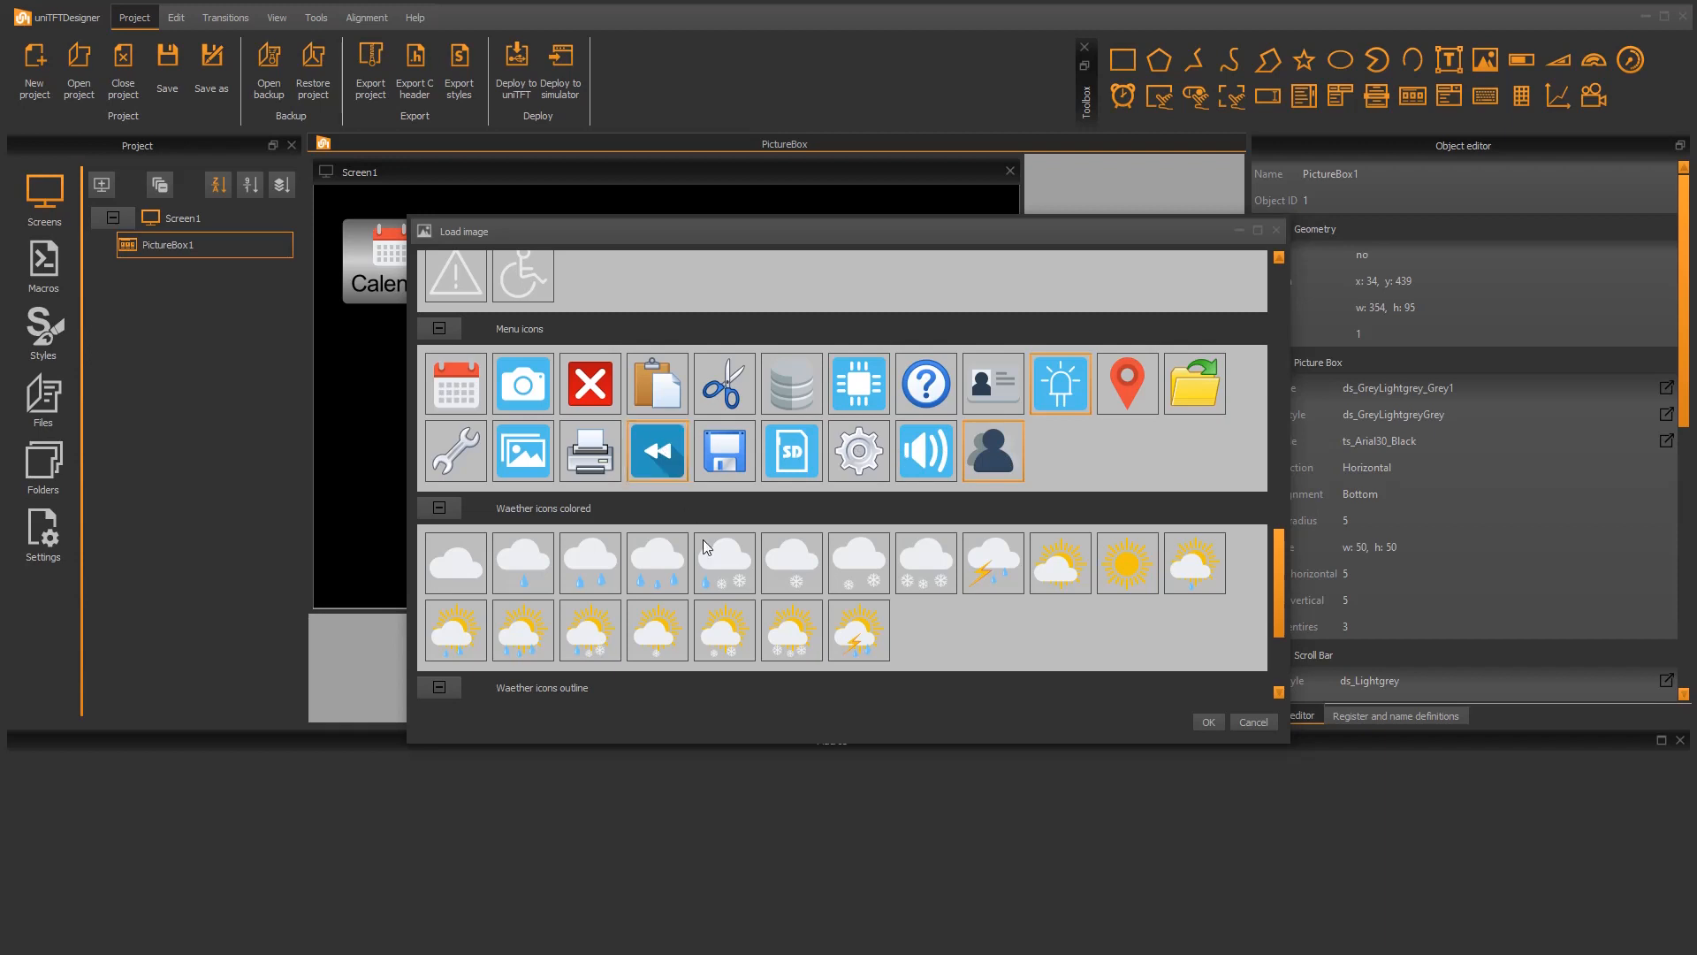
left_click(1209, 723)
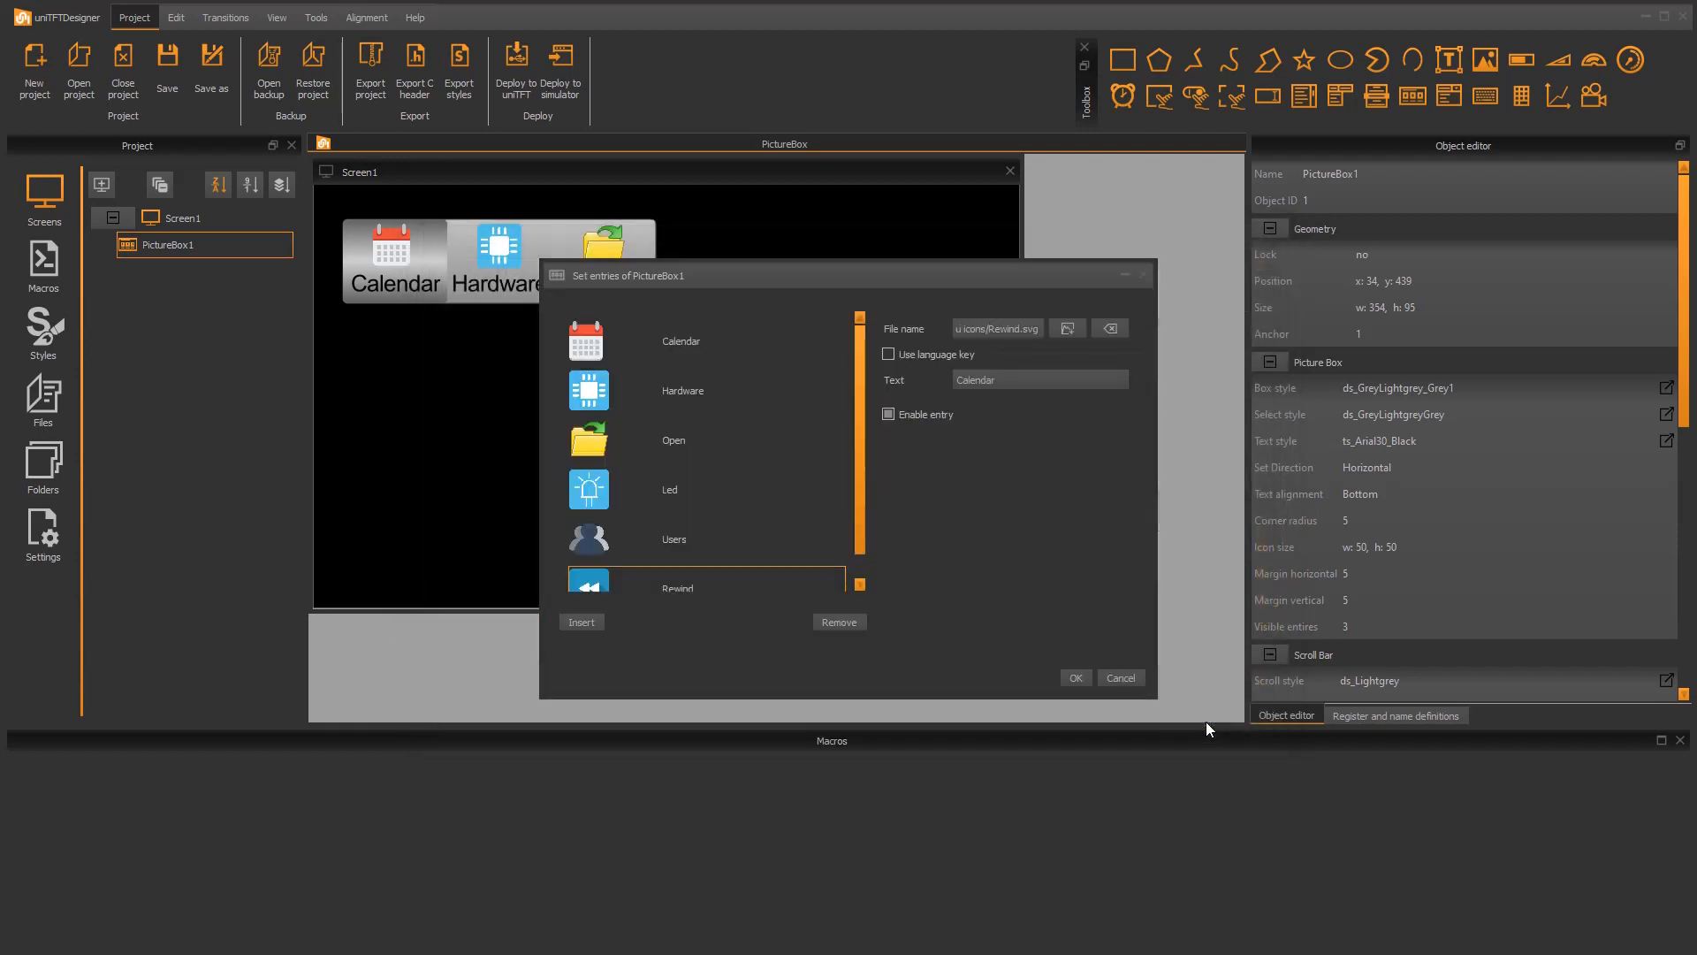
Step: Replace the Led entry's image with the Cut menu icon and rename the entry to Cut
double_click(592, 490)
left_click_drag(1275, 329, 1242, 576)
double_click(704, 447)
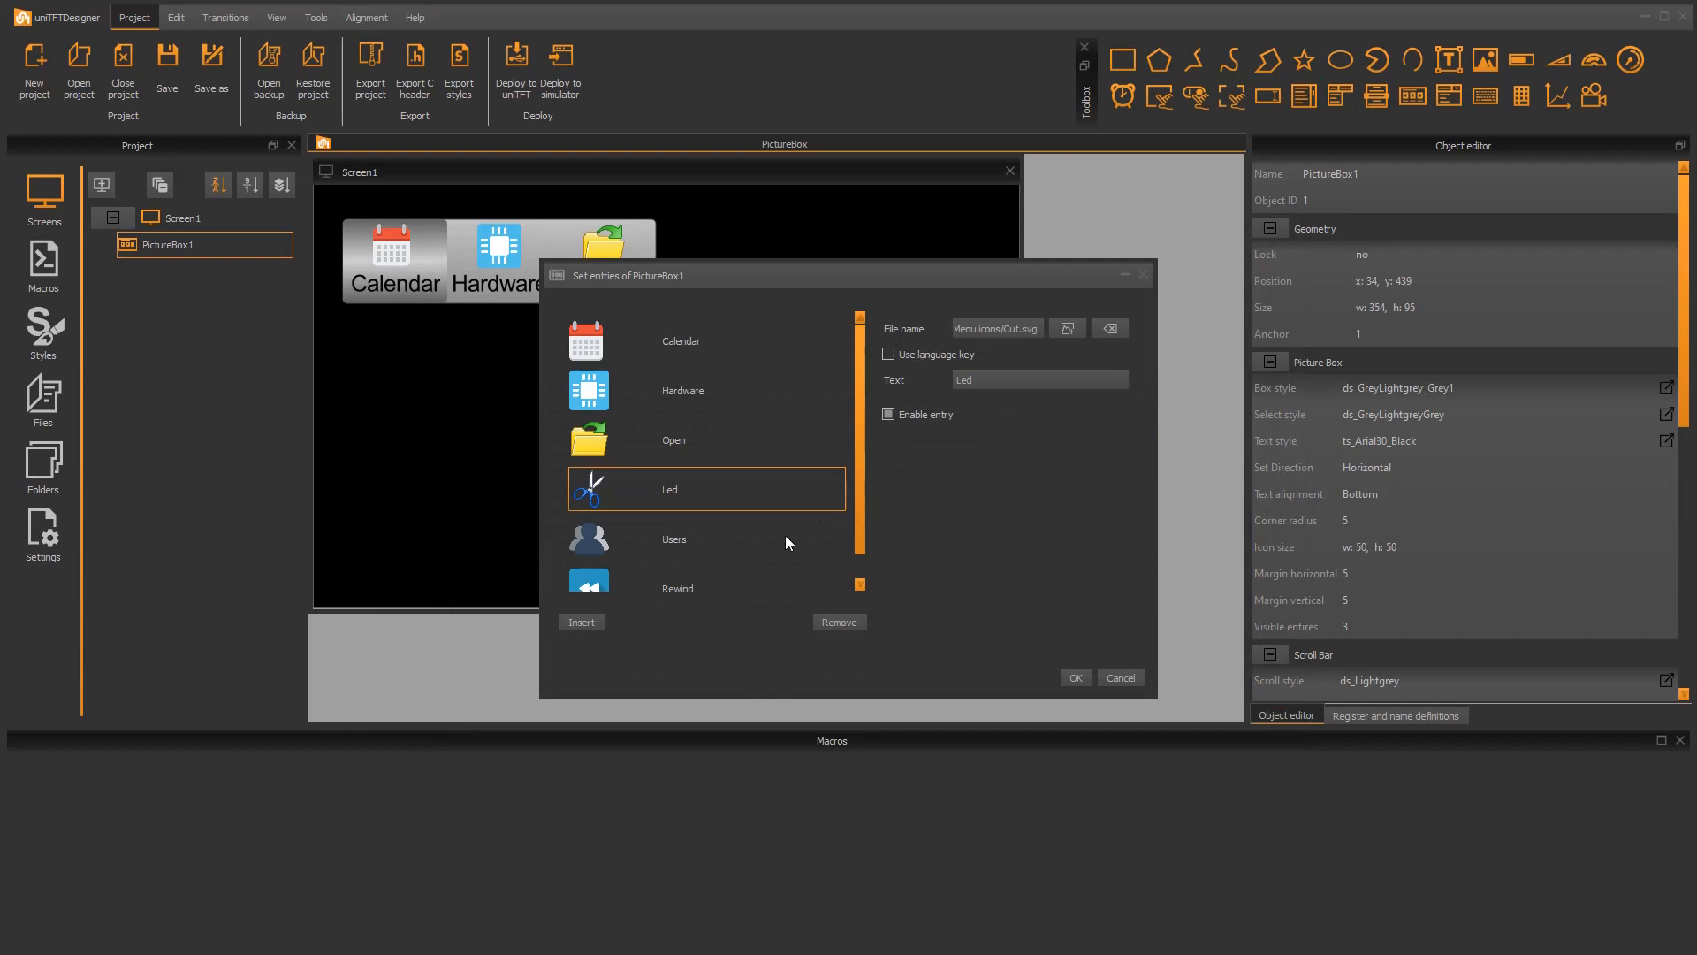
double_click(688, 490)
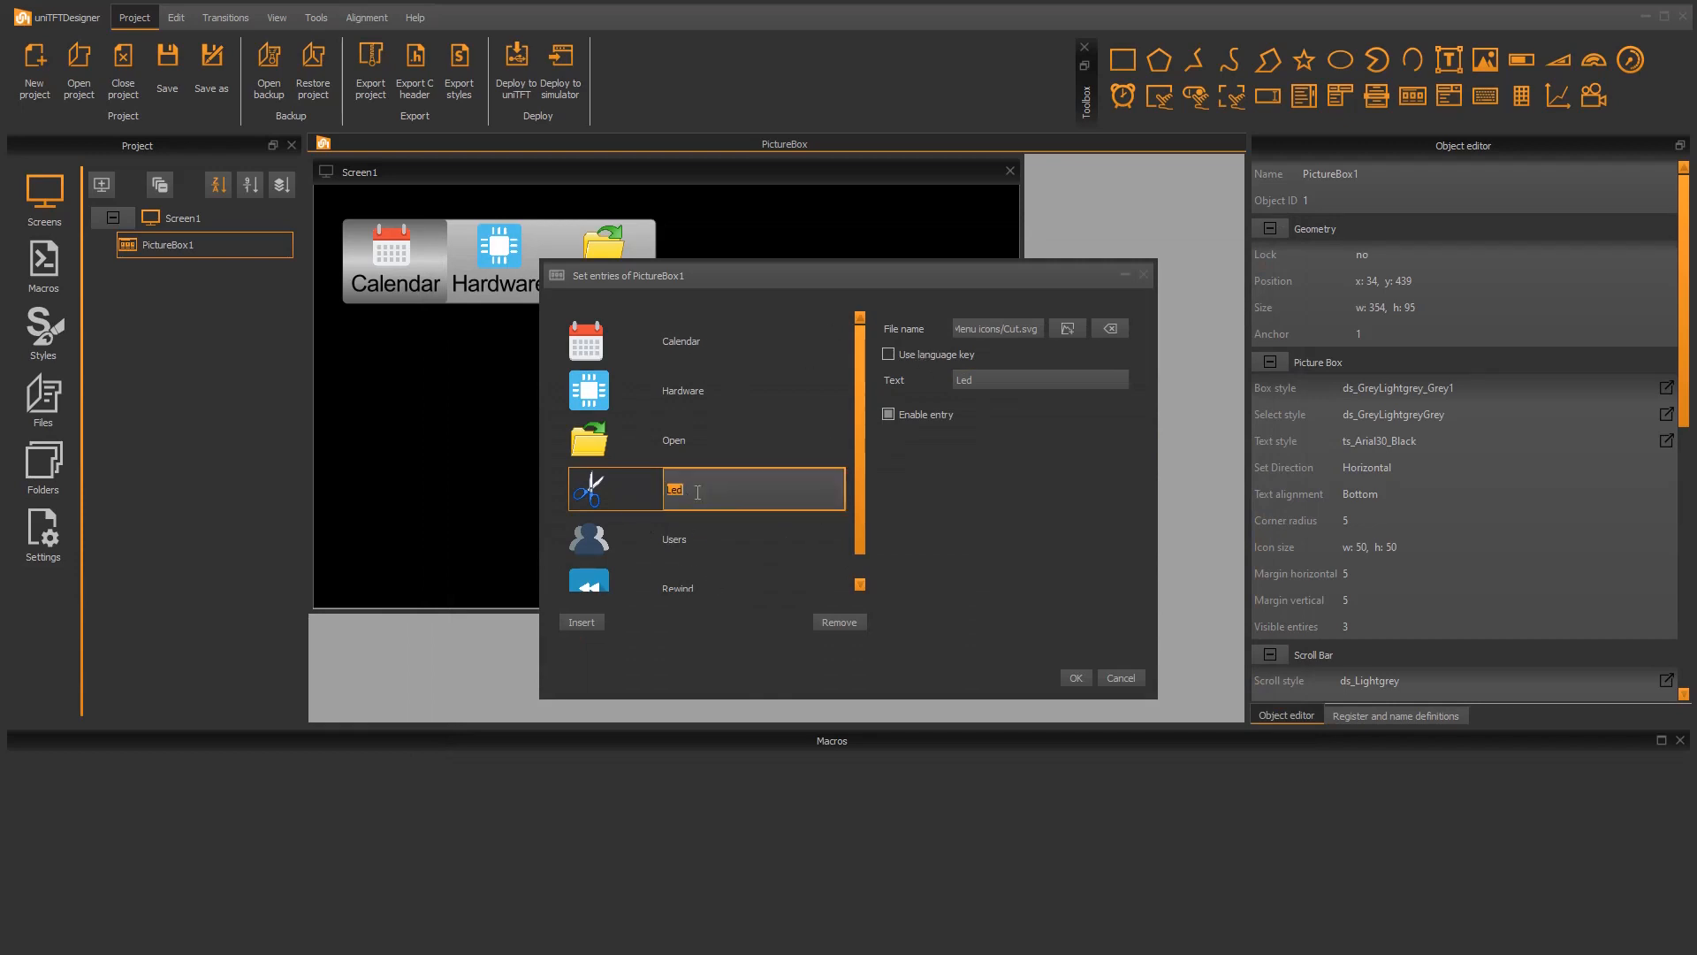
type("Cut")
key("Return")
Step: Make the Open entry use the language key OPEN, leave the entry enabled, and accept the picture box entries
left_click(739, 444)
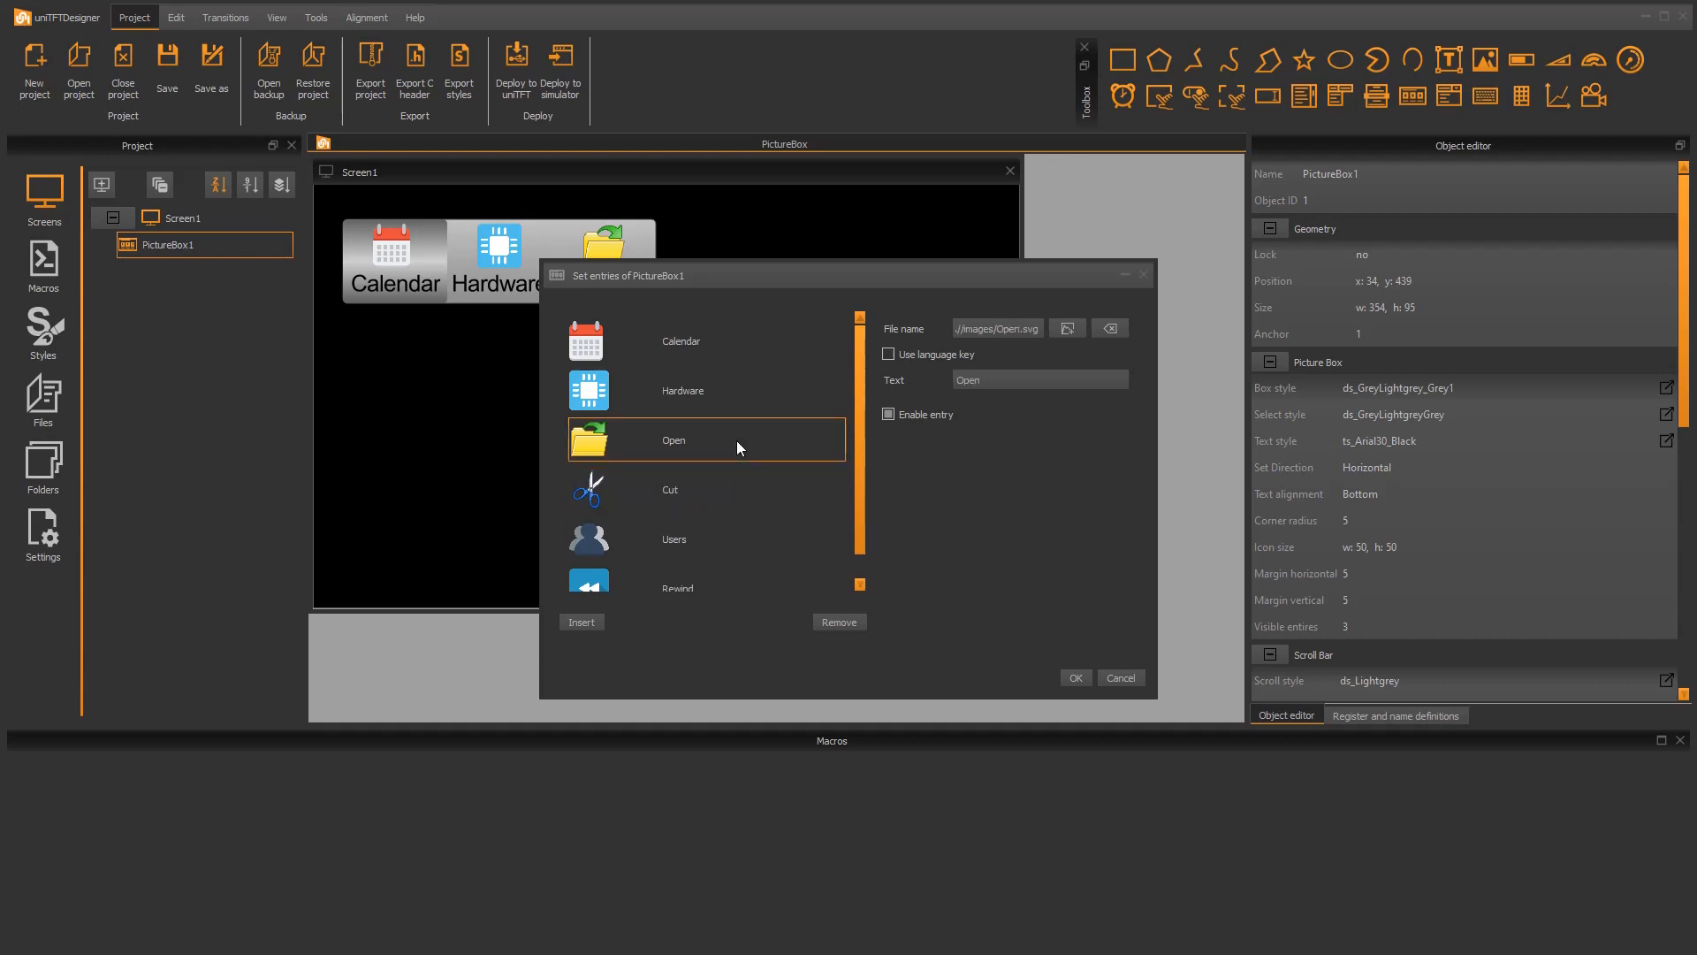
left_click(903, 350)
left_click(1010, 383)
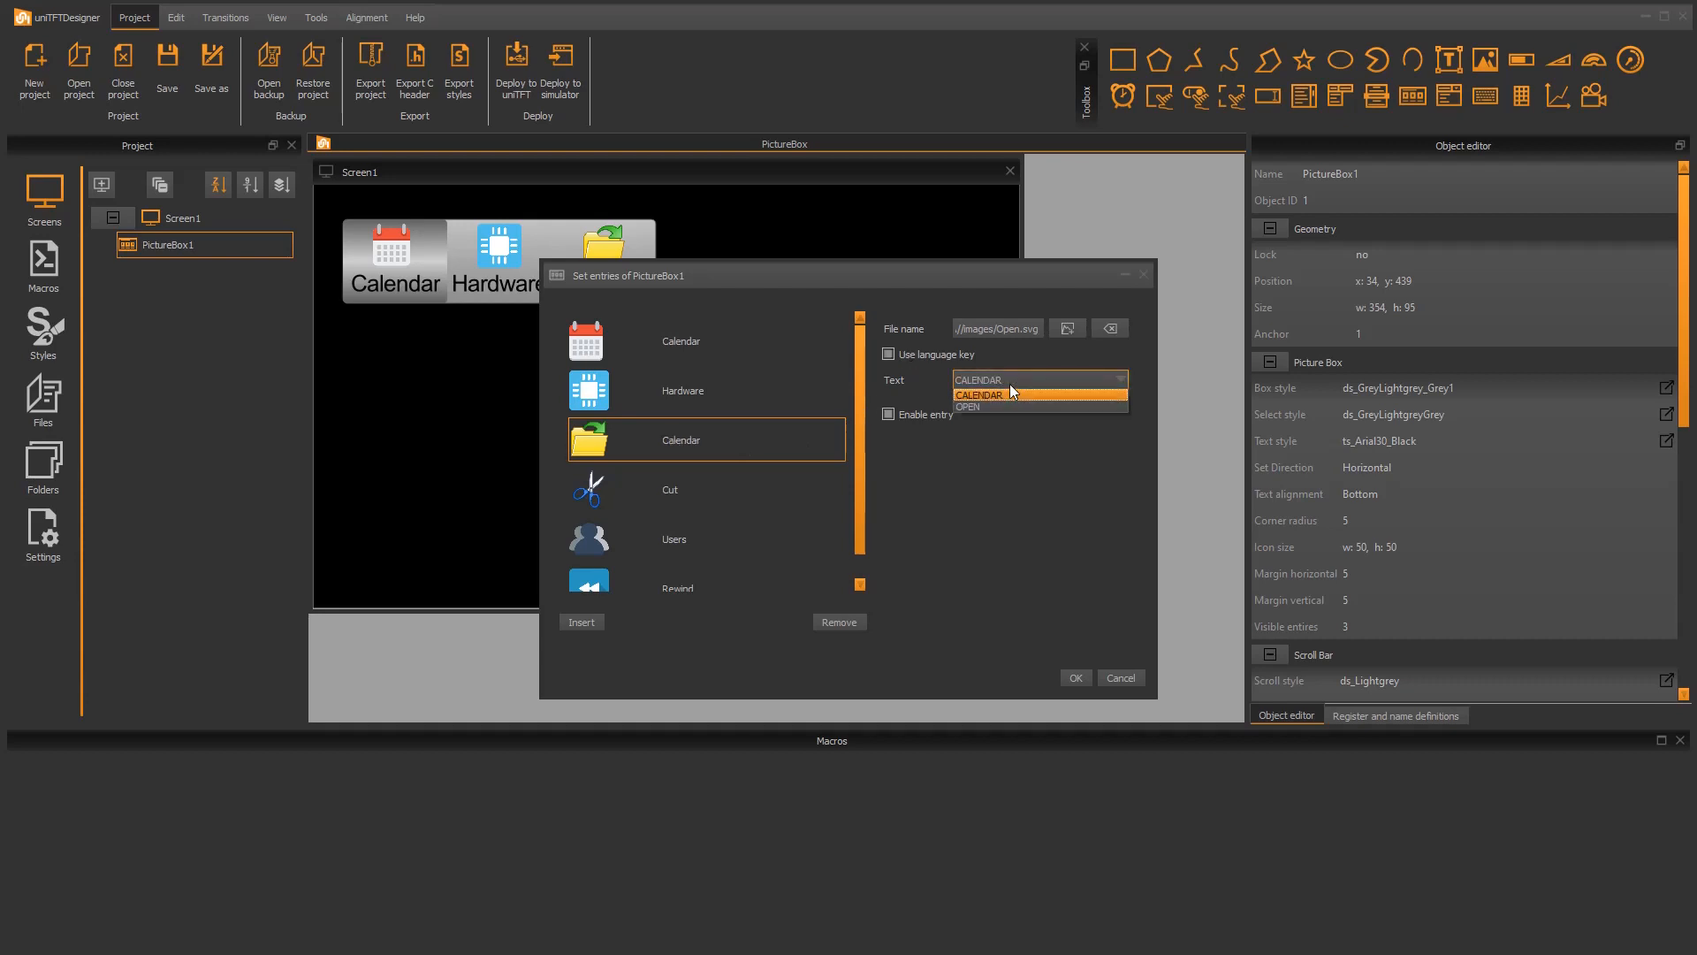
left_click(996, 406)
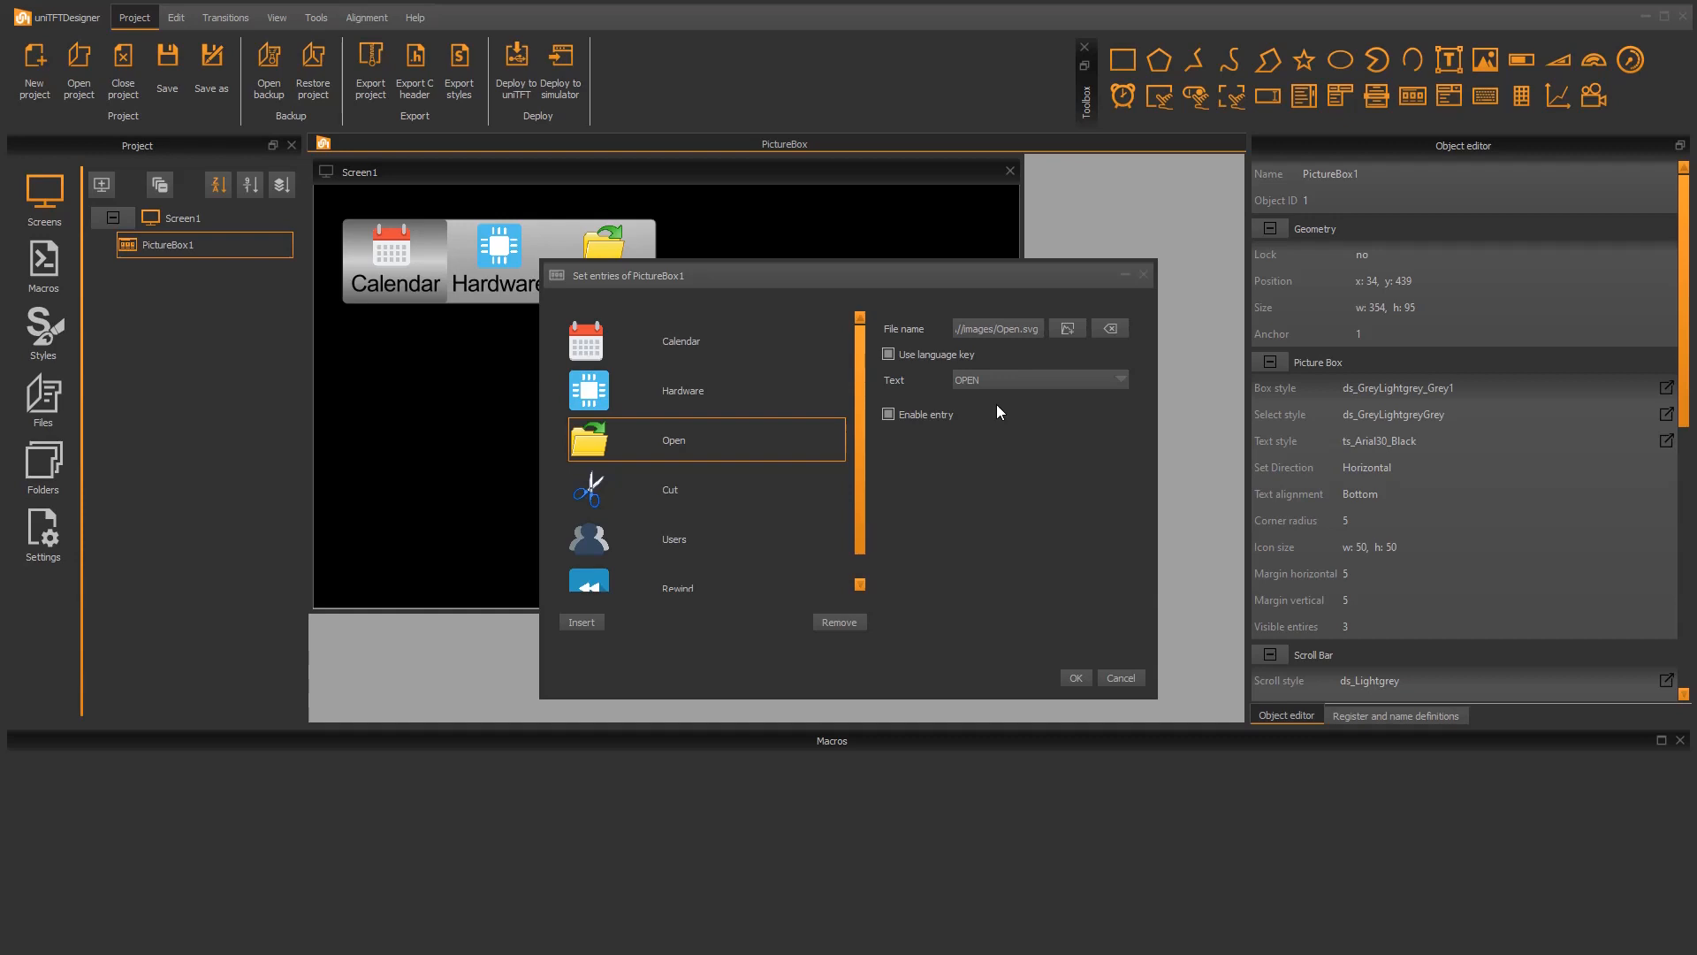
left_click(896, 412)
left_click(896, 412)
left_click(1076, 678)
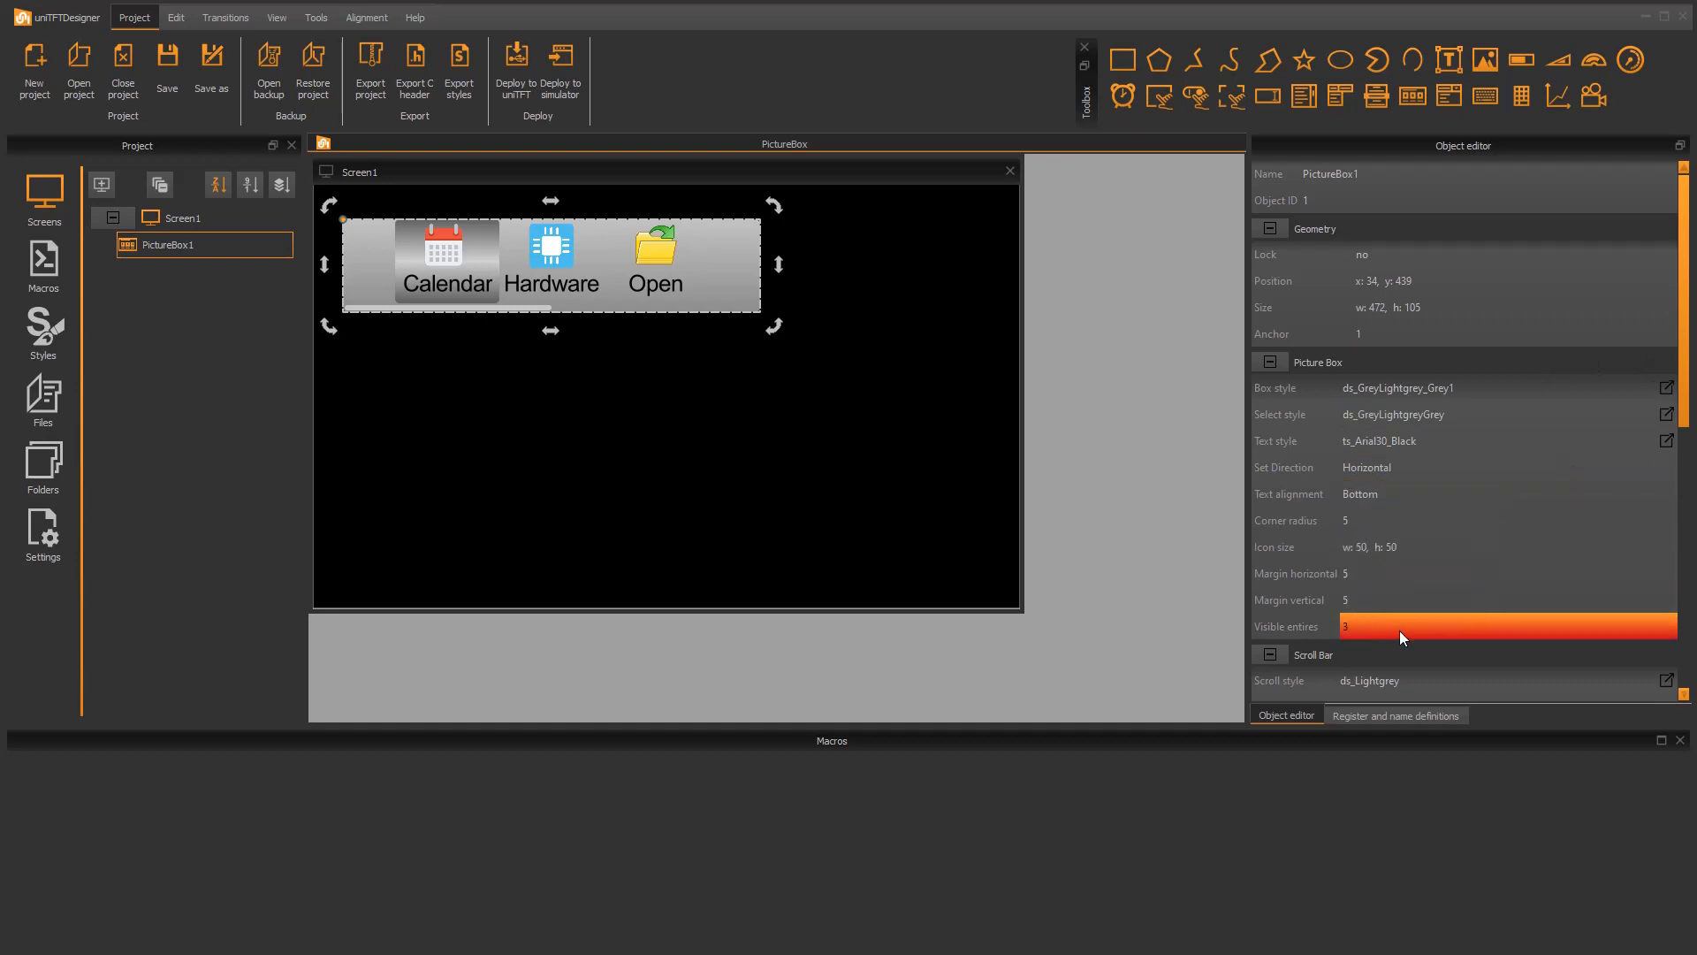
Step: Set the picture box to 4 visible entries and its text alignment to Top
left_click(1351, 626)
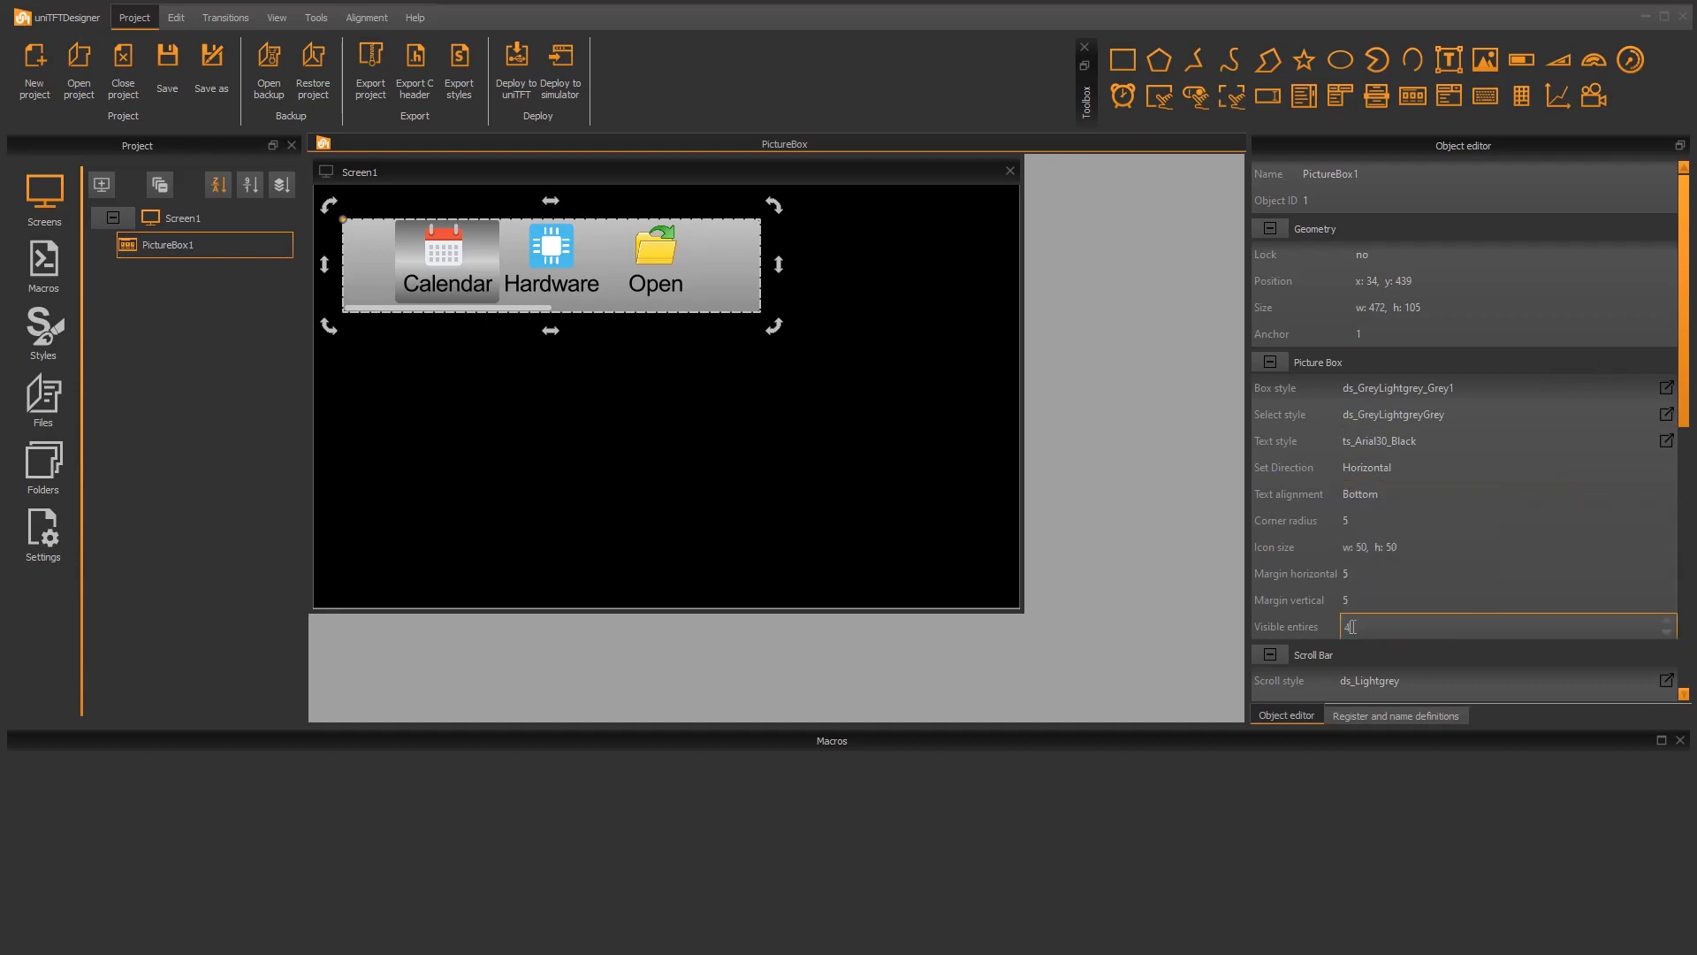
key("Return")
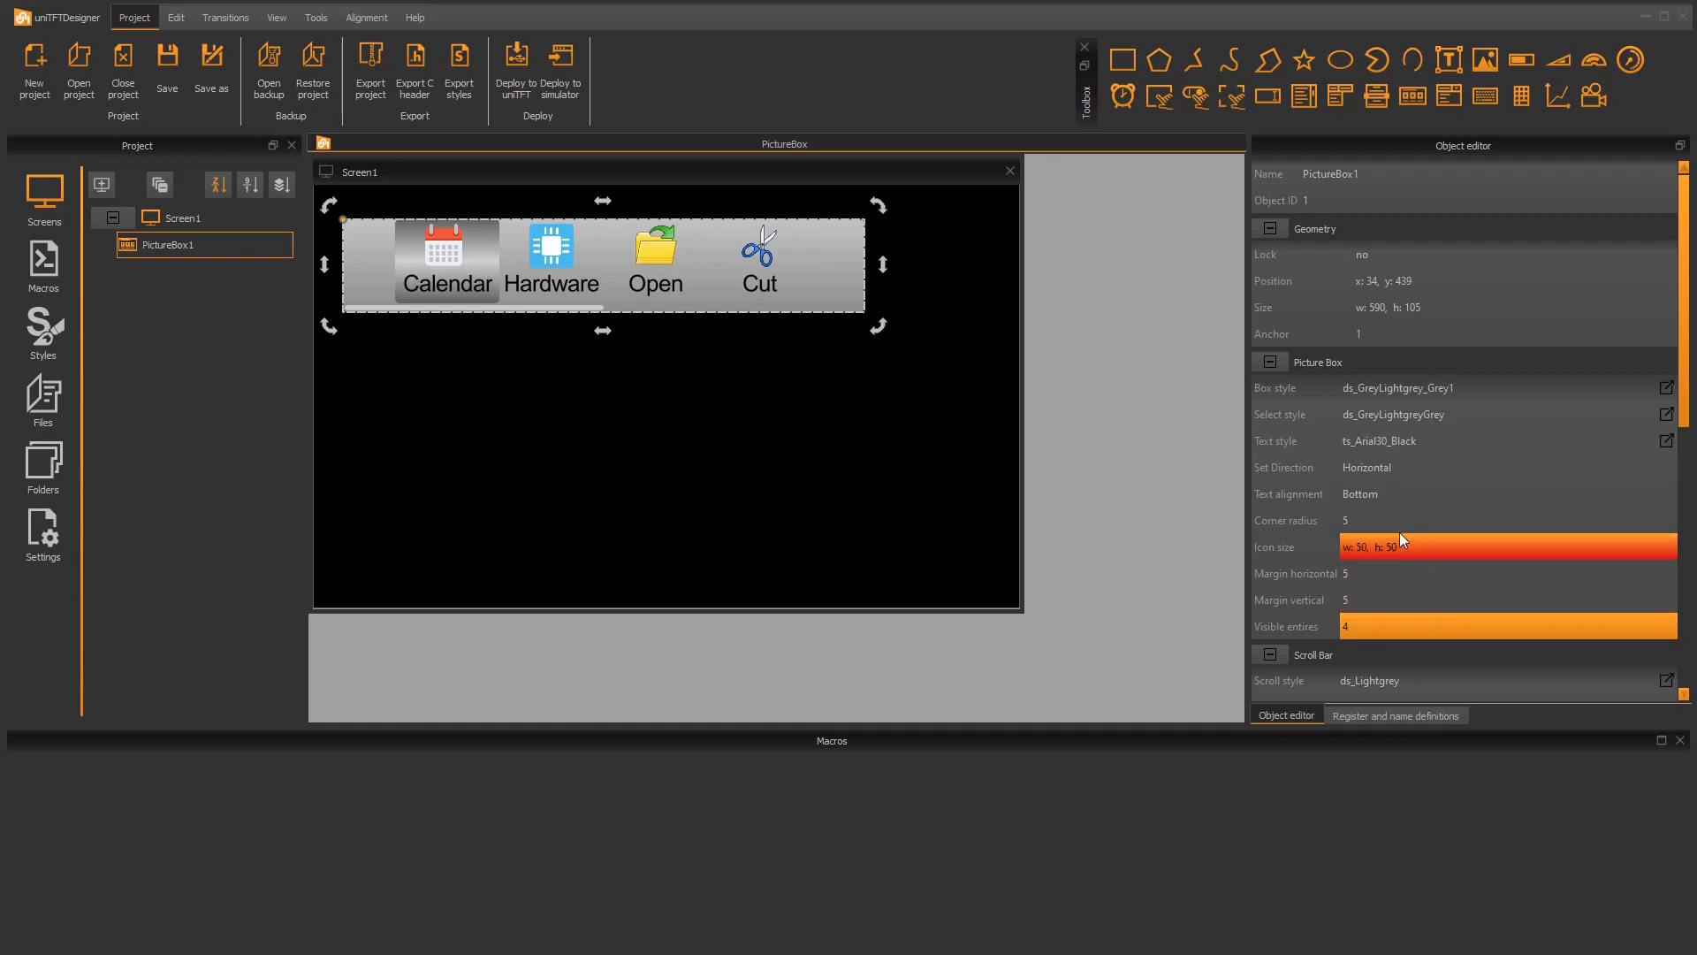
left_click(1393, 503)
left_click(1392, 502)
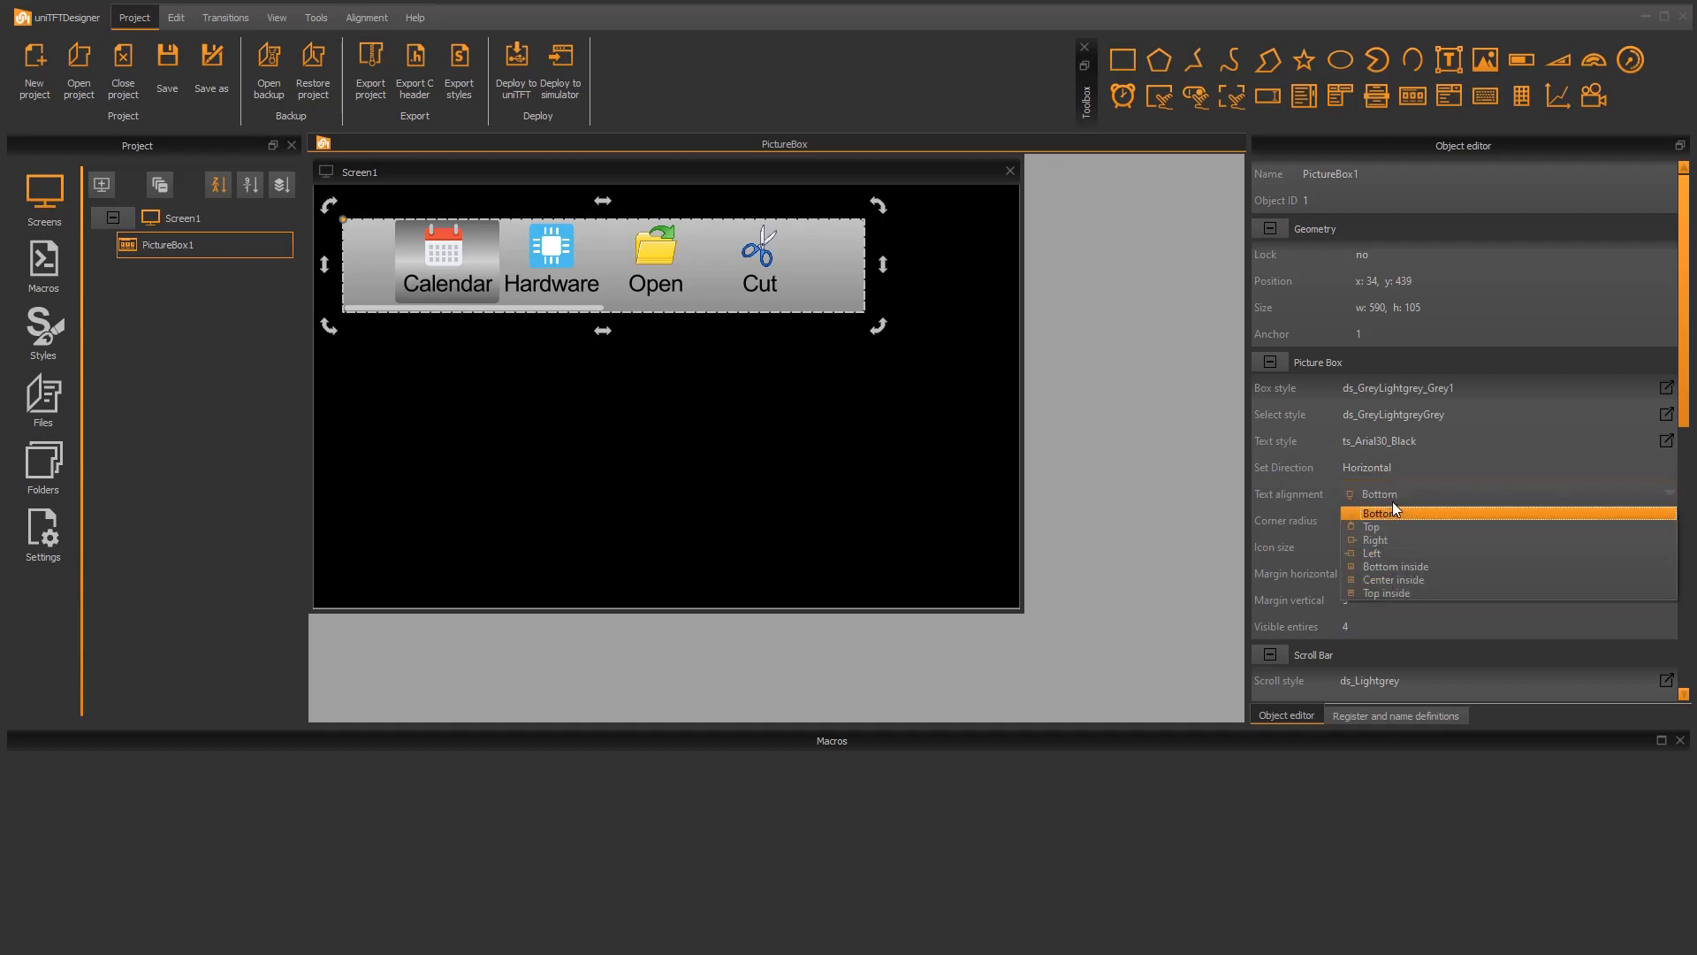
left_click(1386, 521)
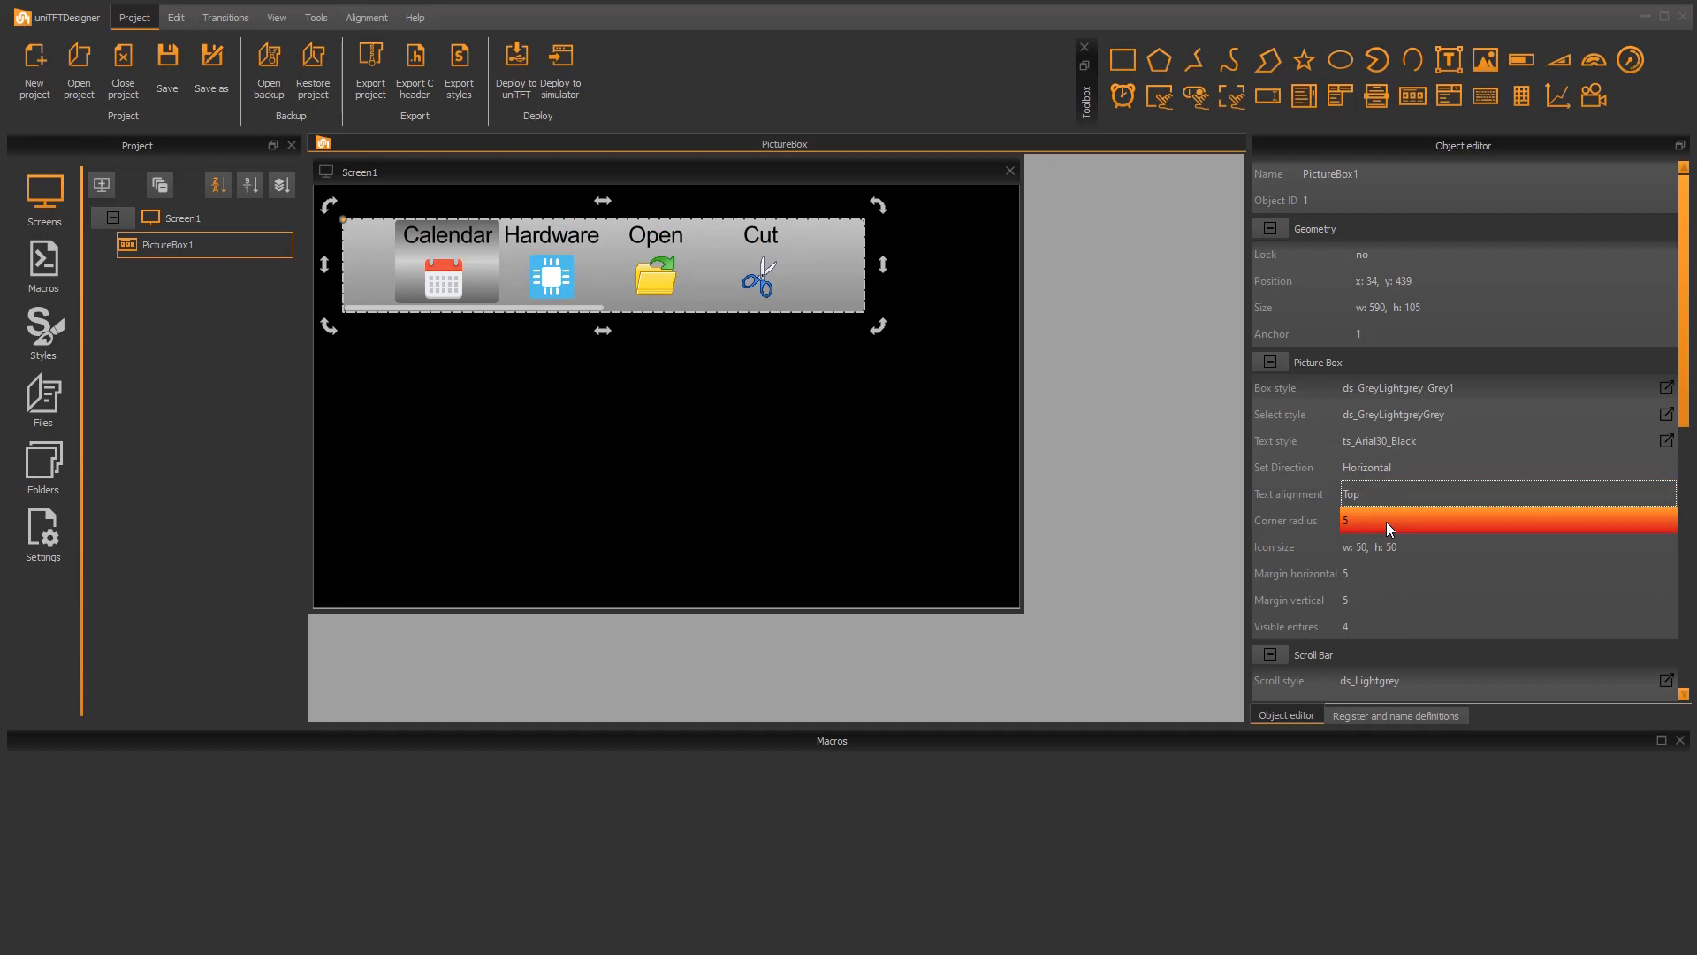
left_click(1386, 522)
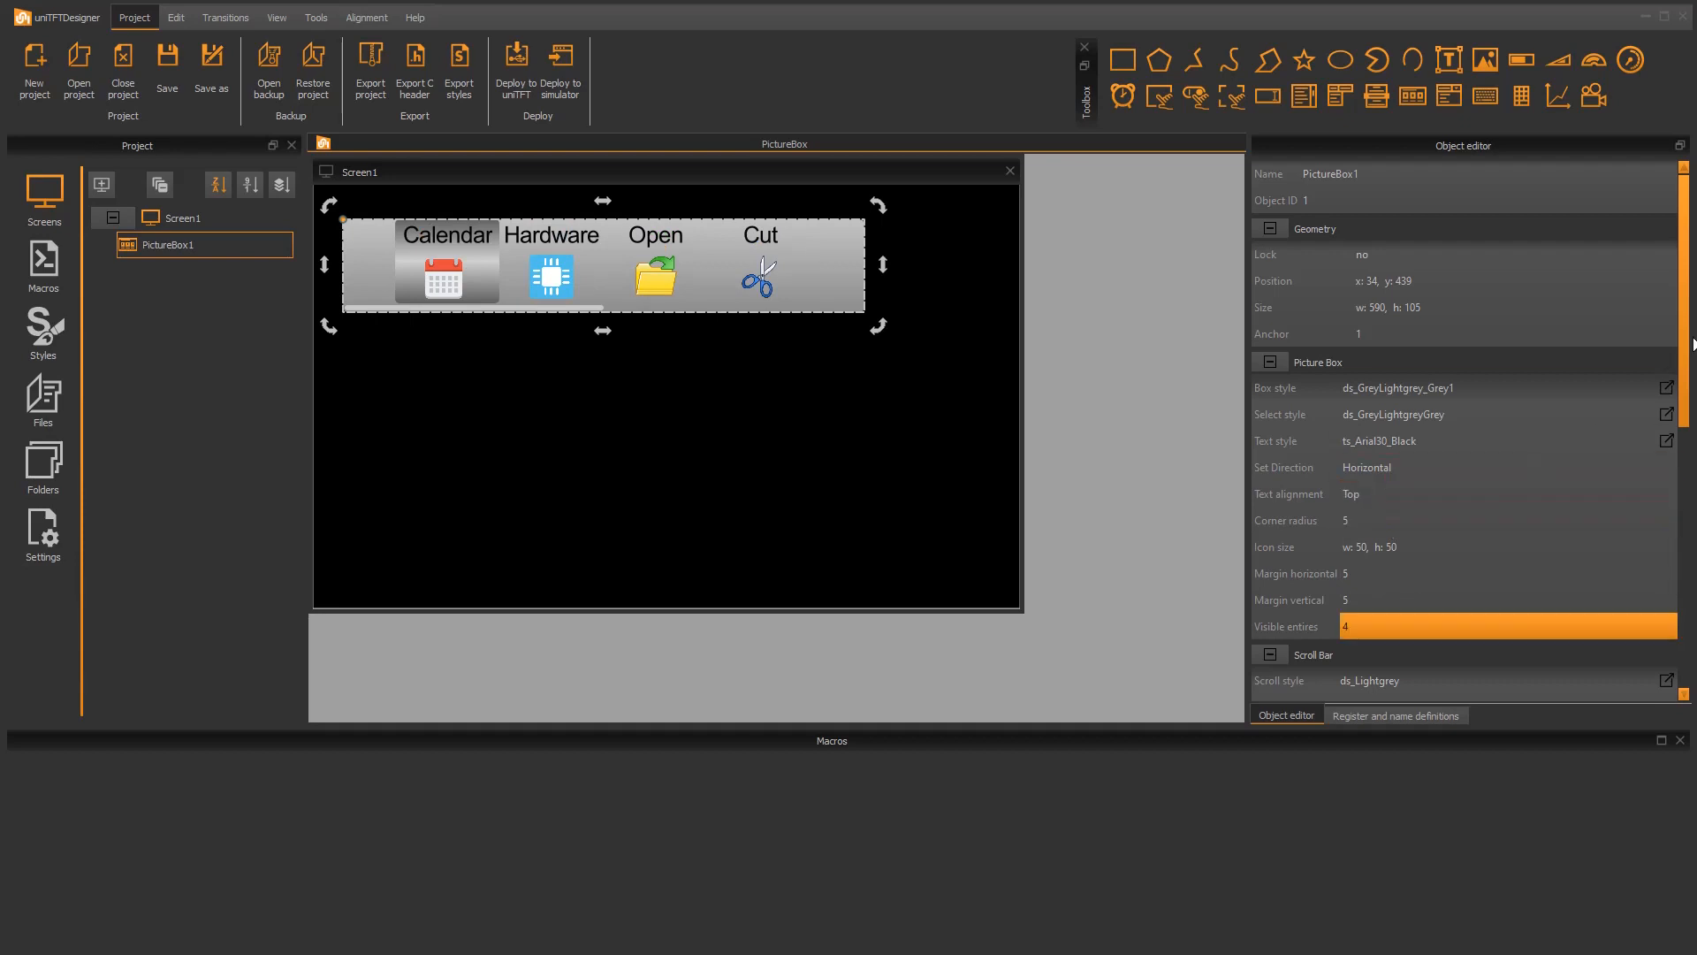
Step: Switch the picture box direction to Vertical and set it back to Horizontal
left_click(1428, 463)
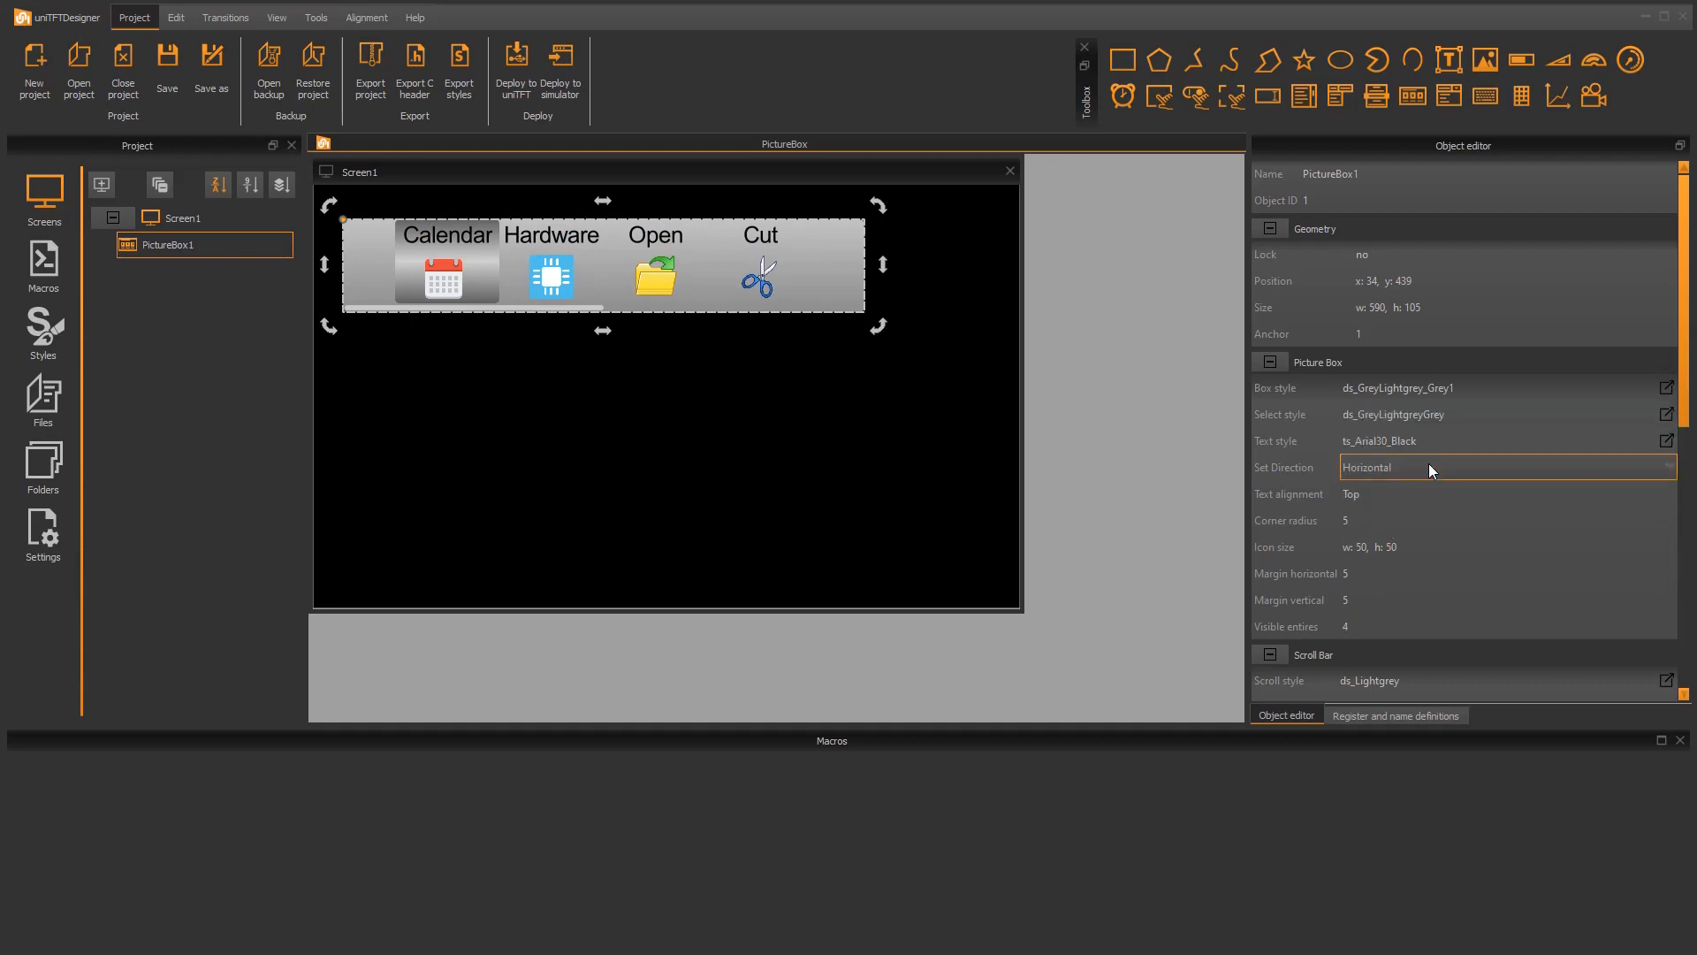
left_click(1428, 463)
left_click(1390, 500)
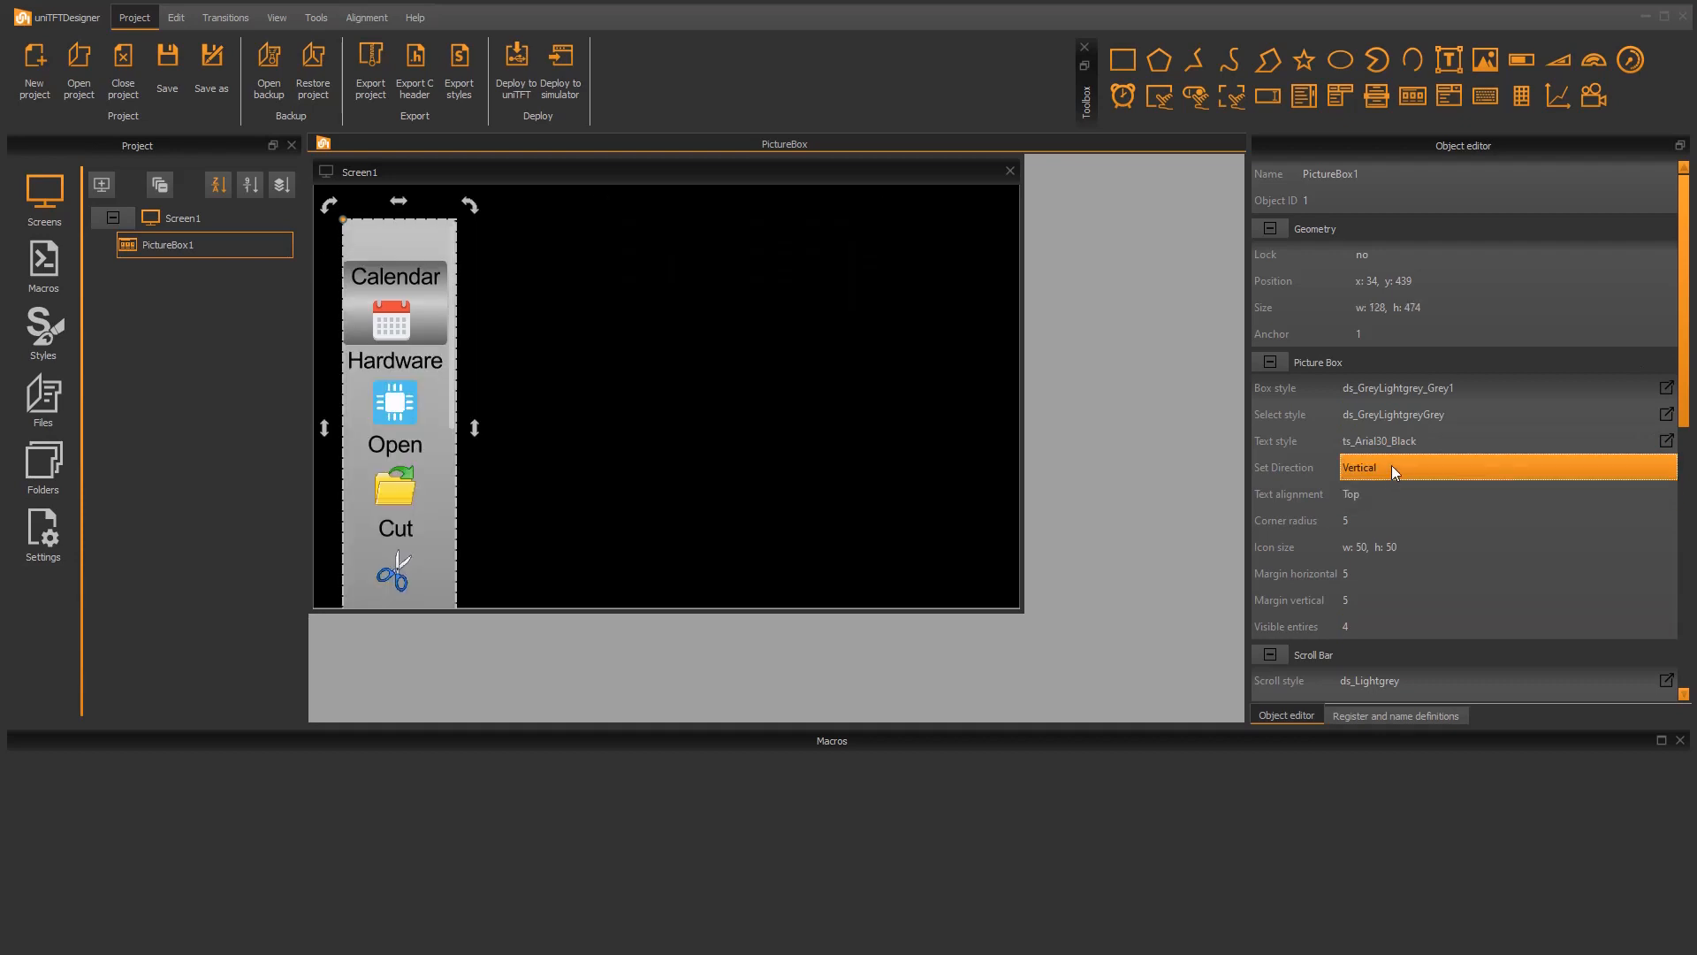
left_click(1391, 464)
left_click(1379, 481)
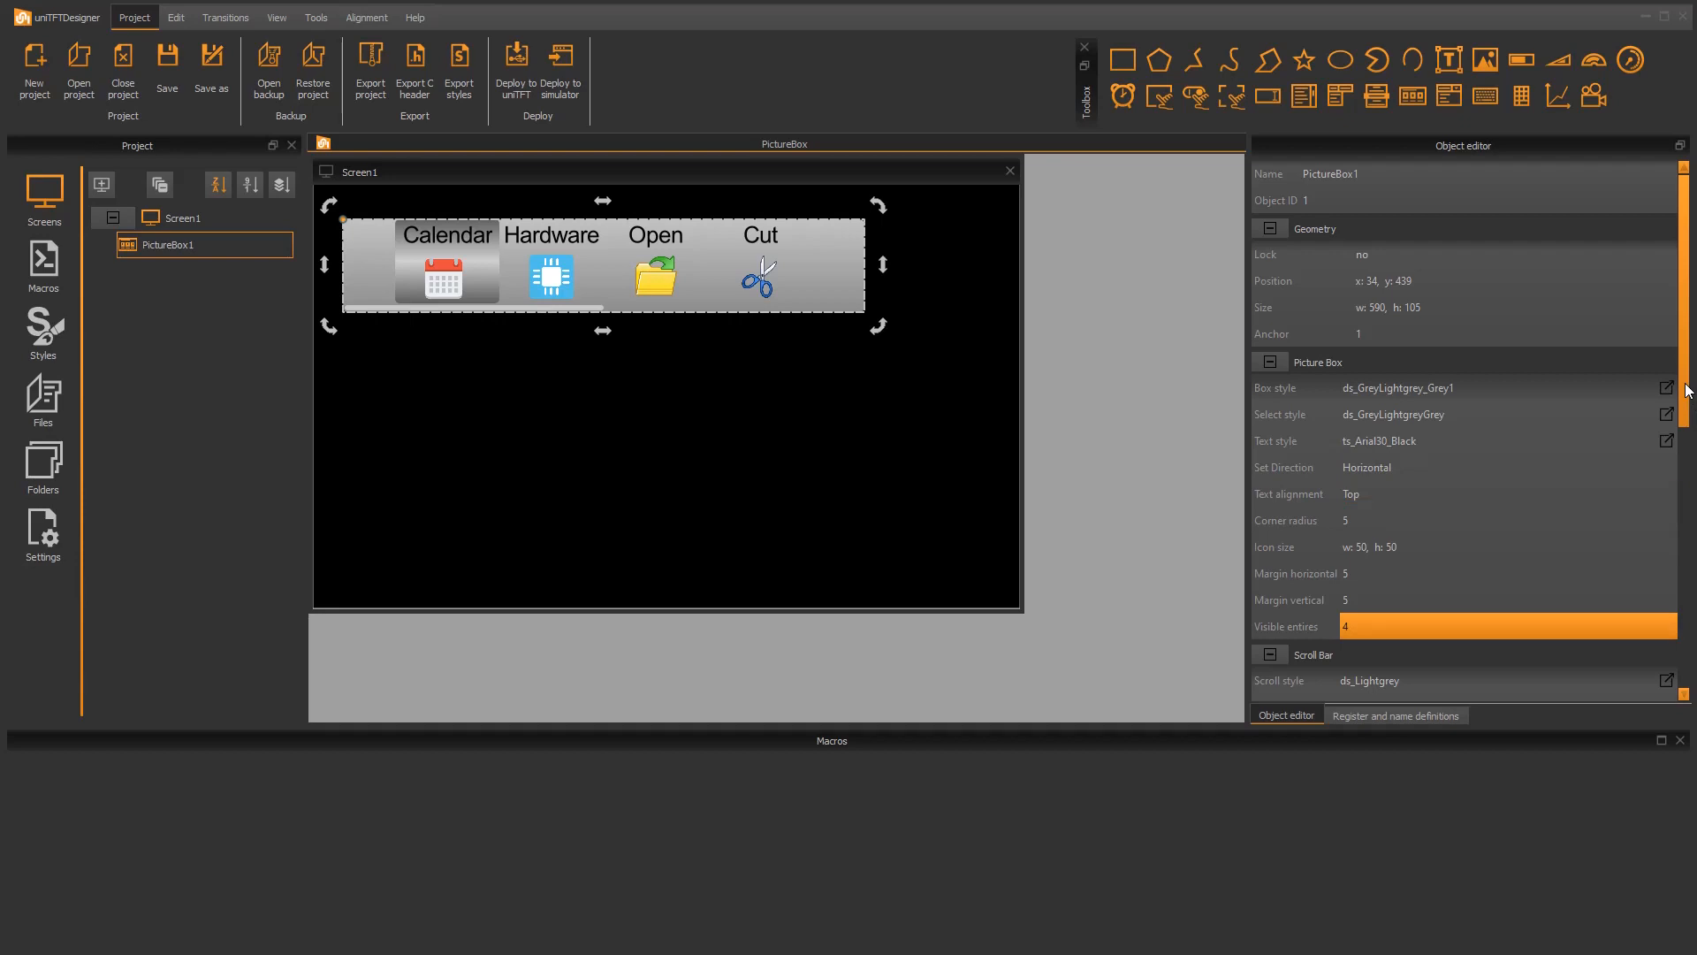
Step: Keep the scroll behaviour at Fine, deploy the project to the simulator, and test scrolling through the picture box entries
scroll(1688, 390, "down", 4)
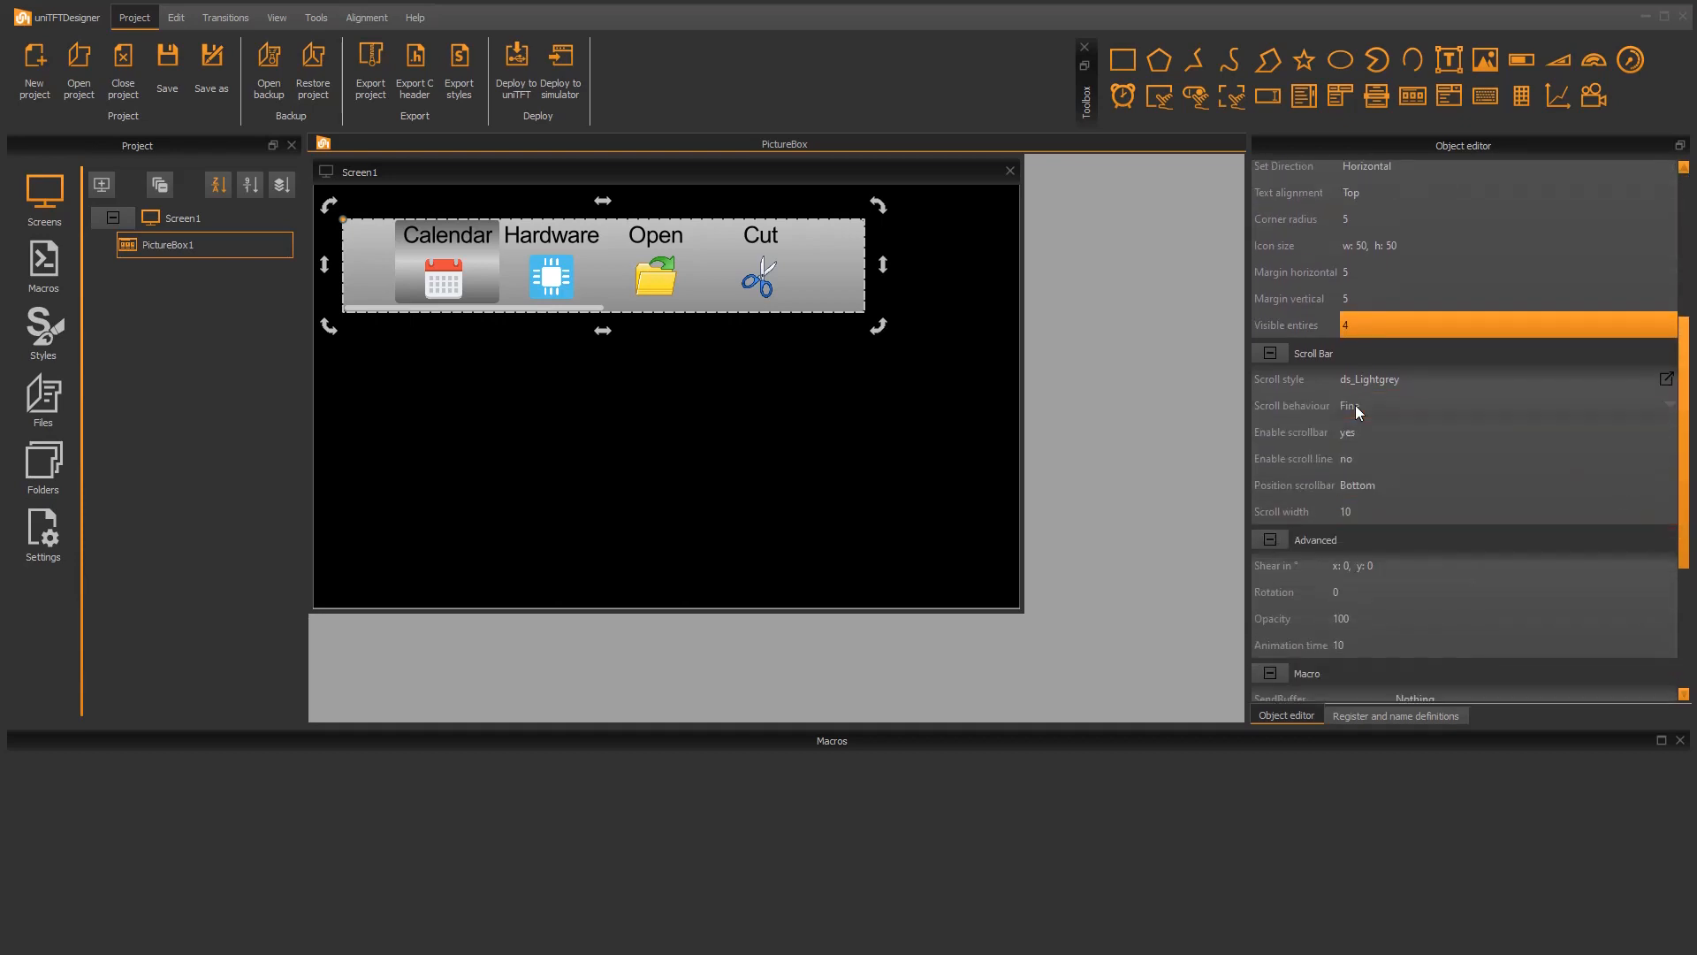
left_click(1355, 405)
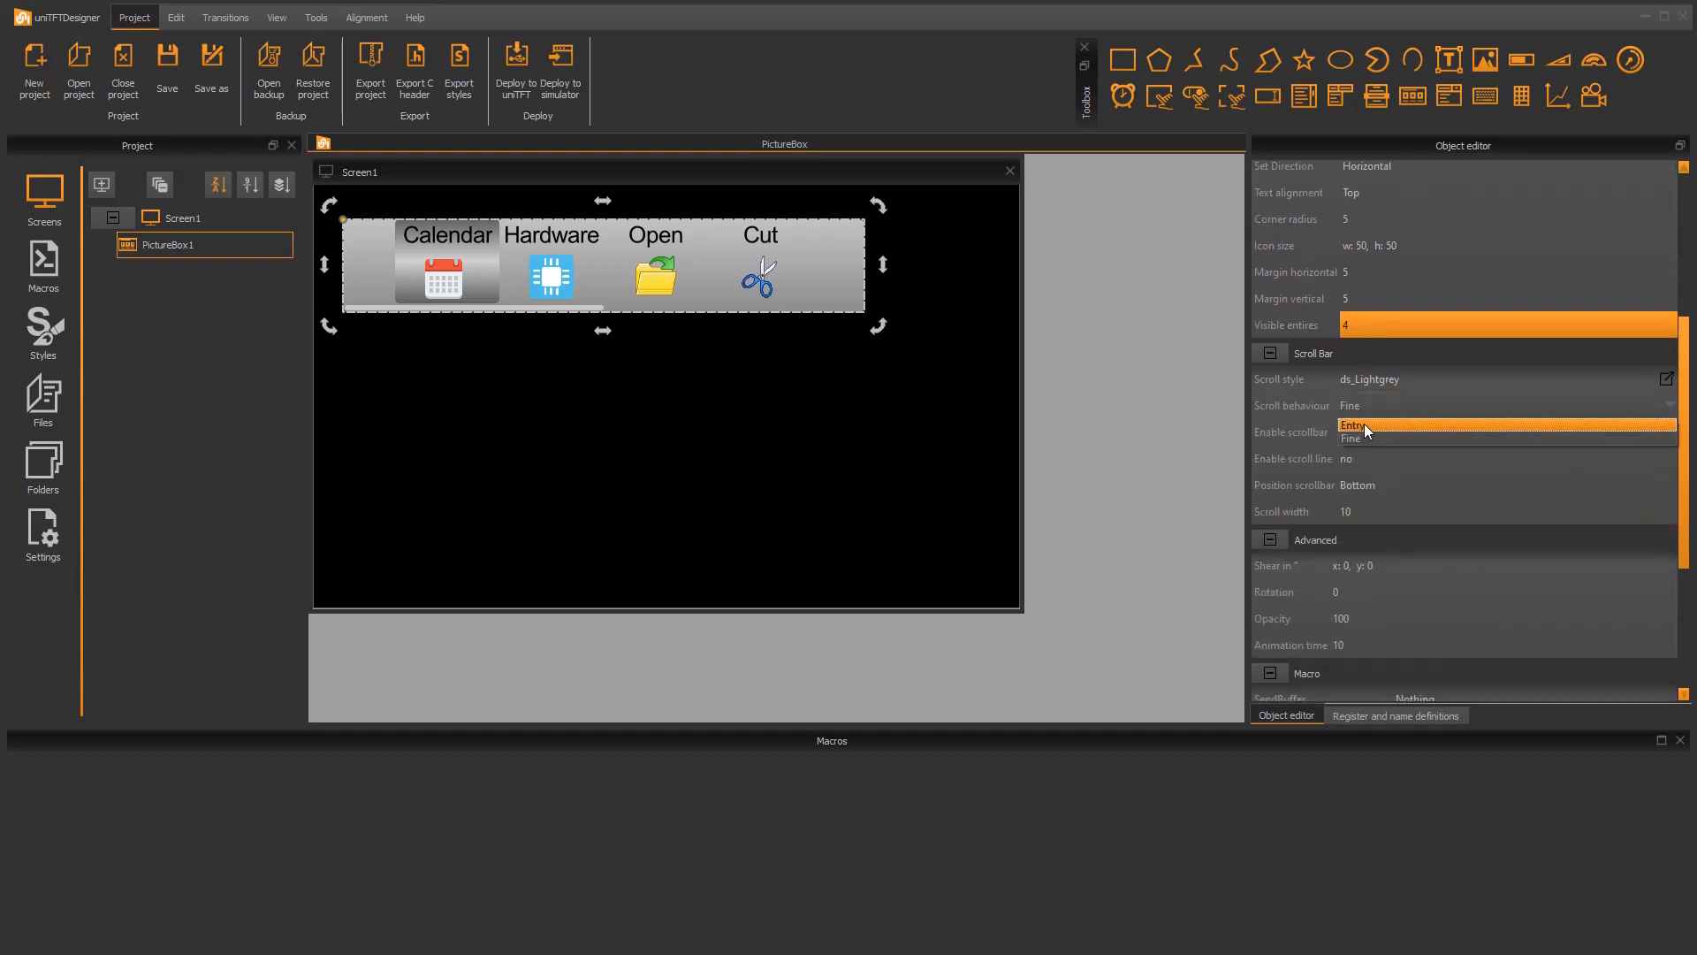
left_click(1363, 437)
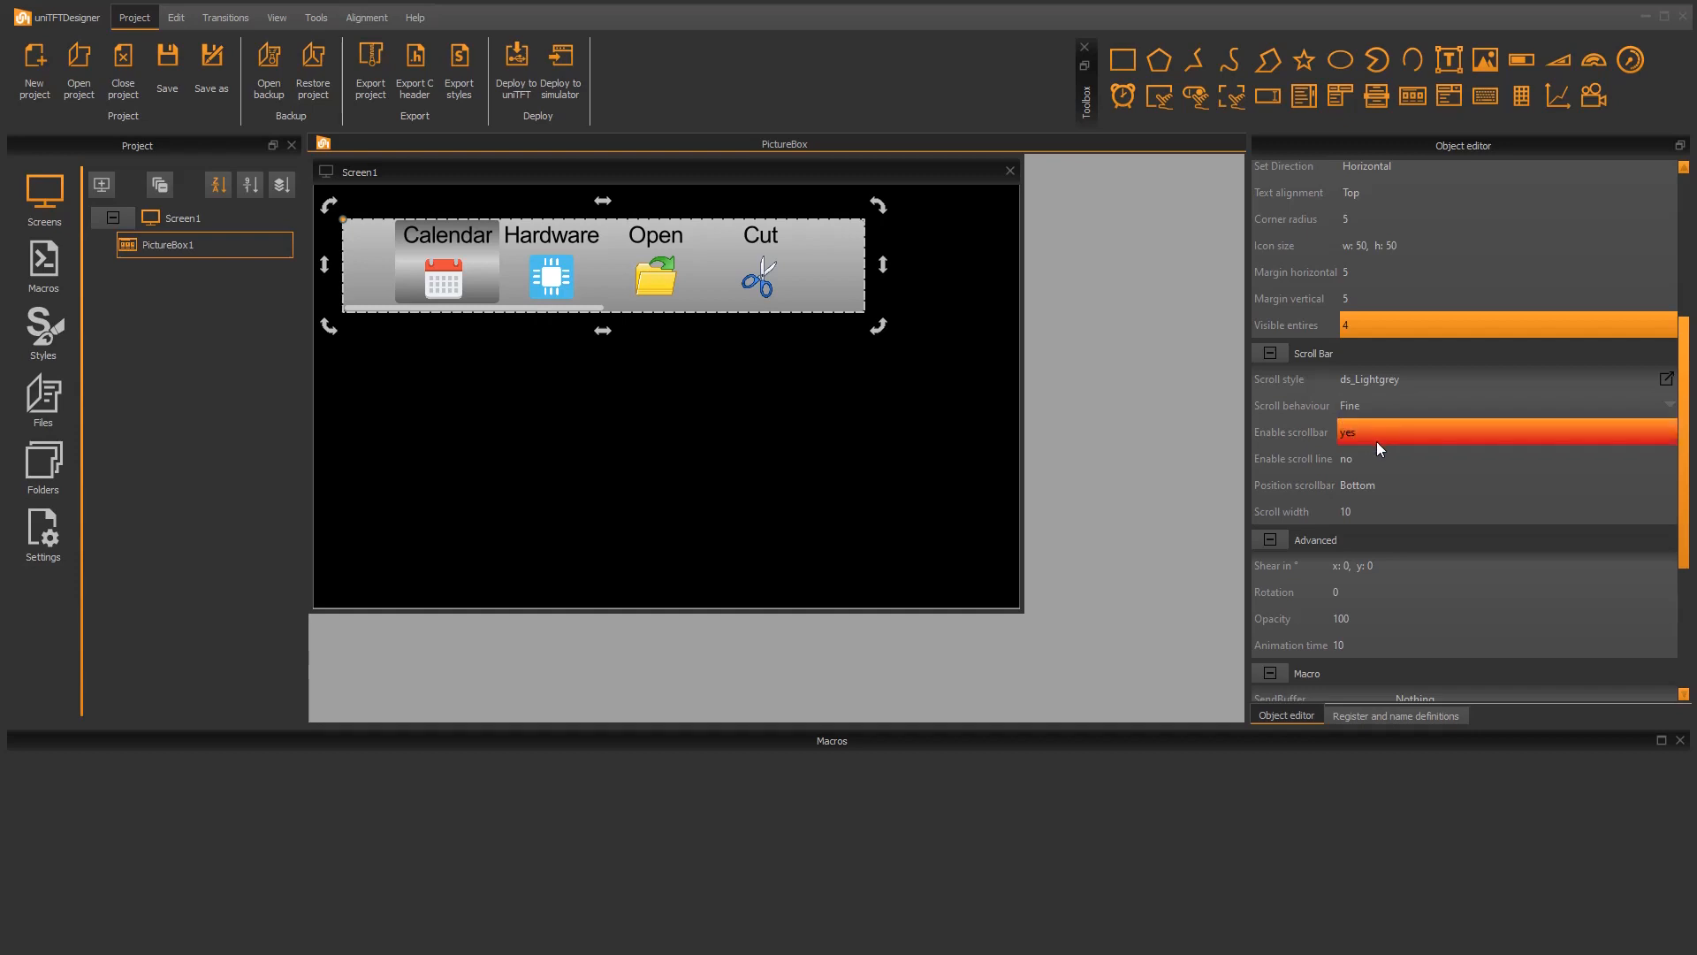
scroll(1452, 576, "up", 2)
left_click(557, 62)
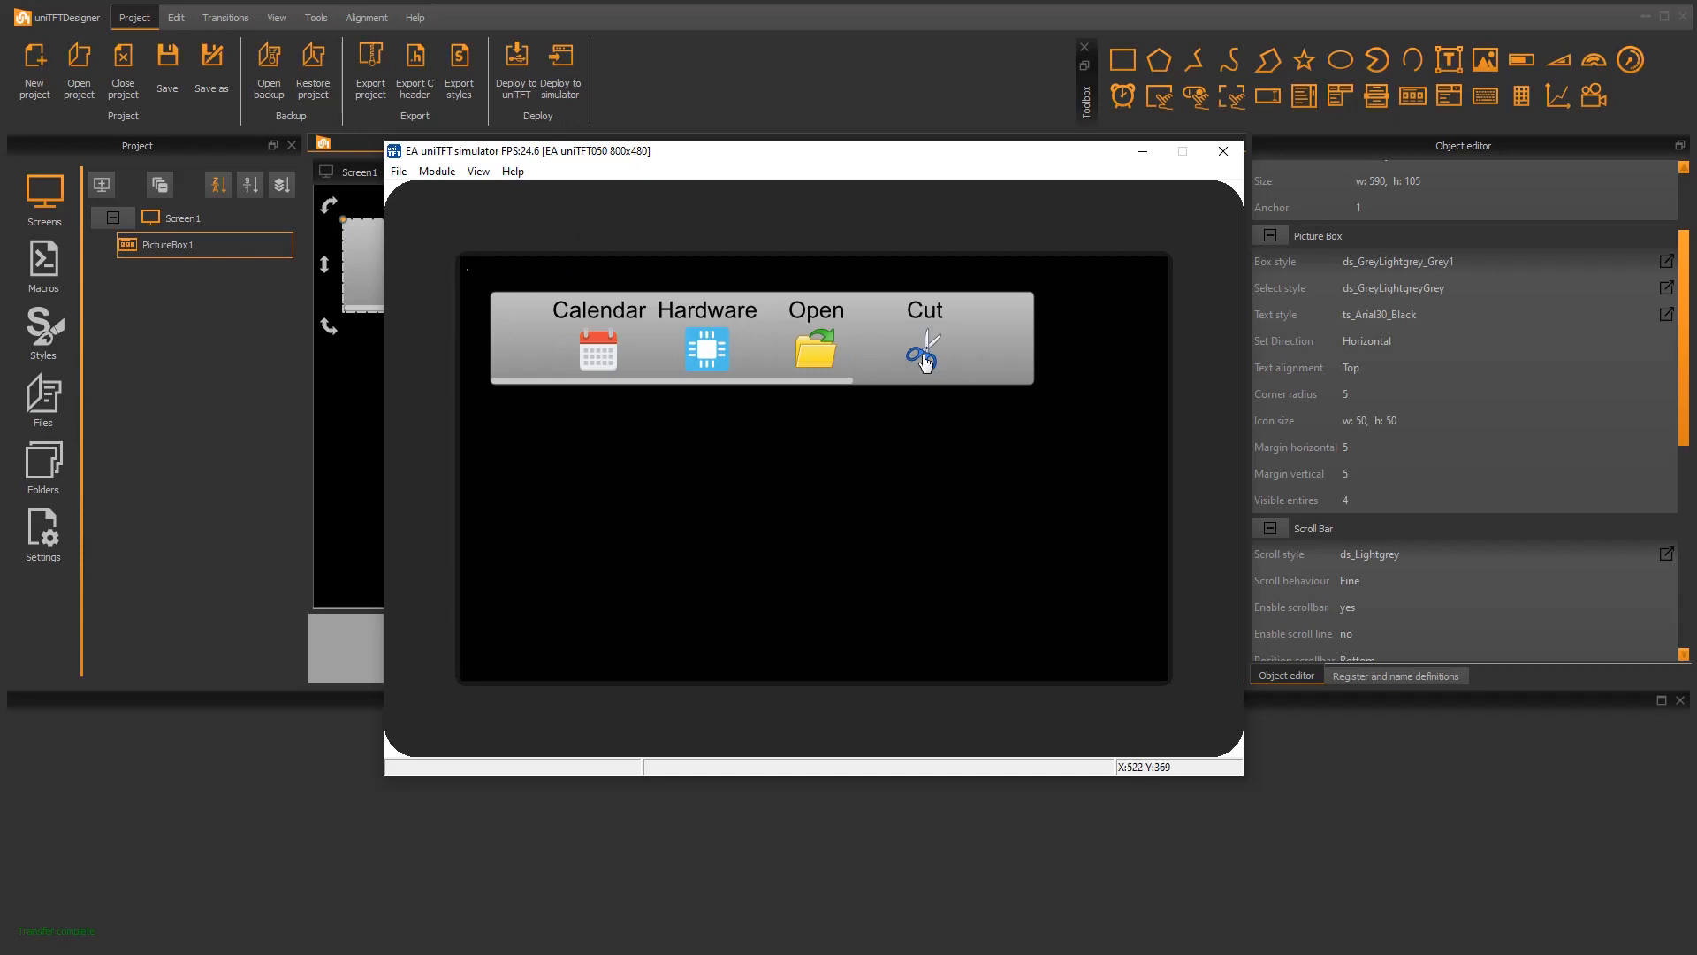
left_click_drag(925, 358, 811, 356)
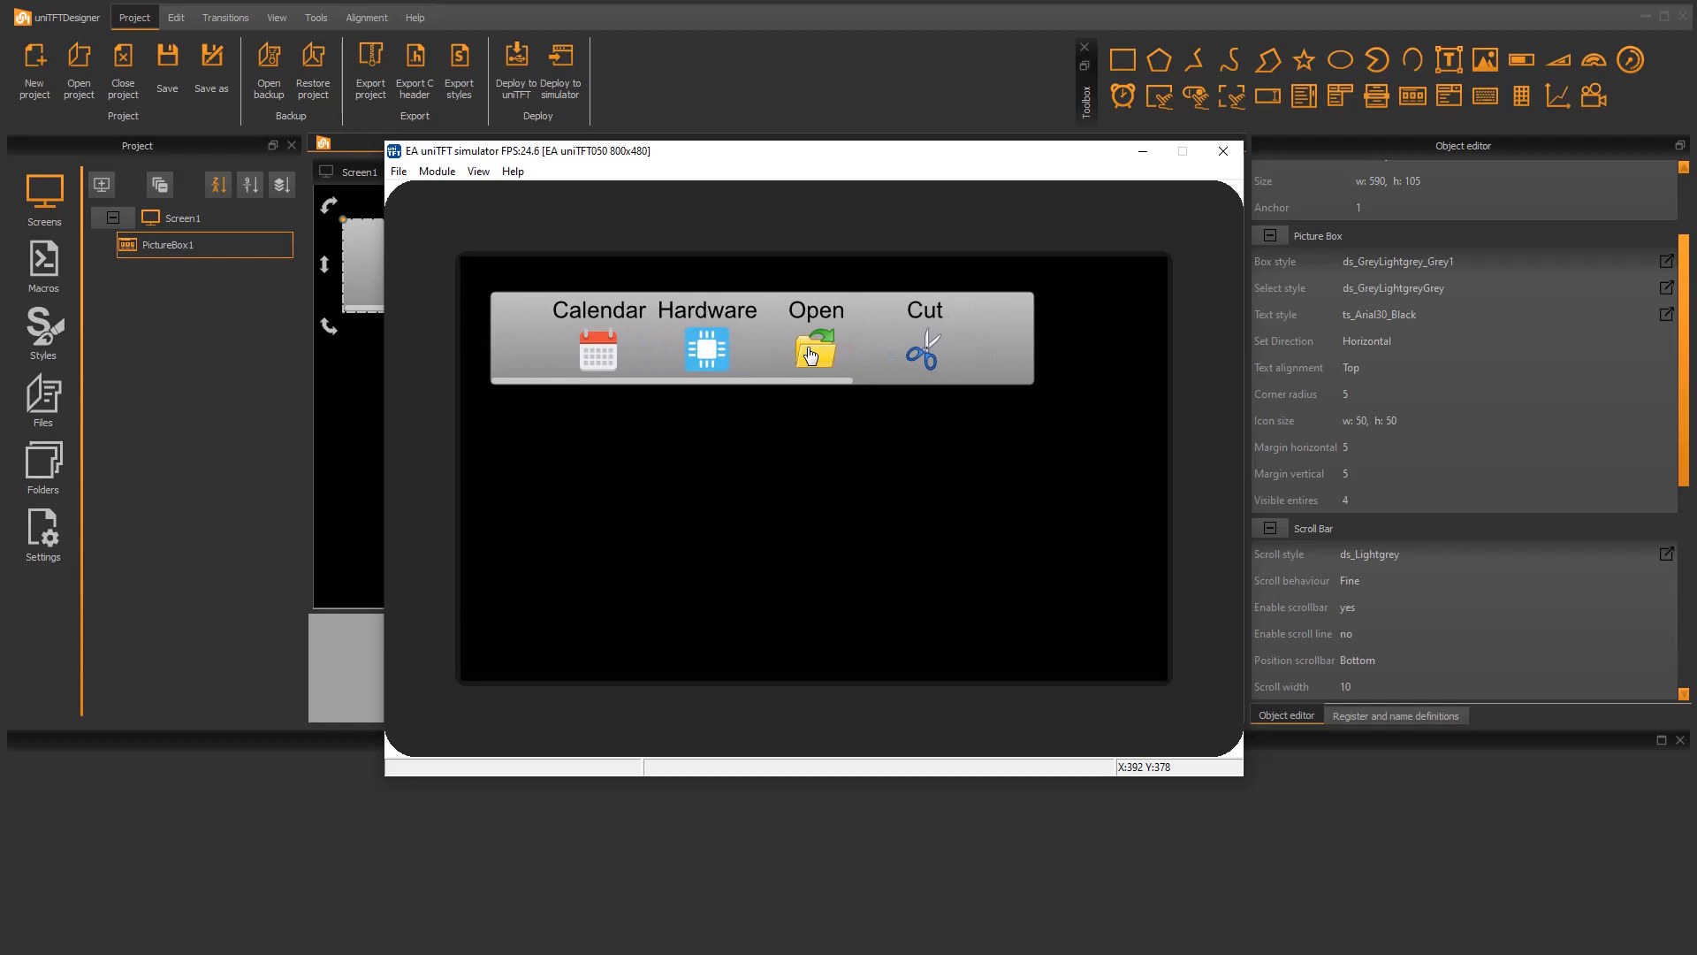
left_click(1216, 156)
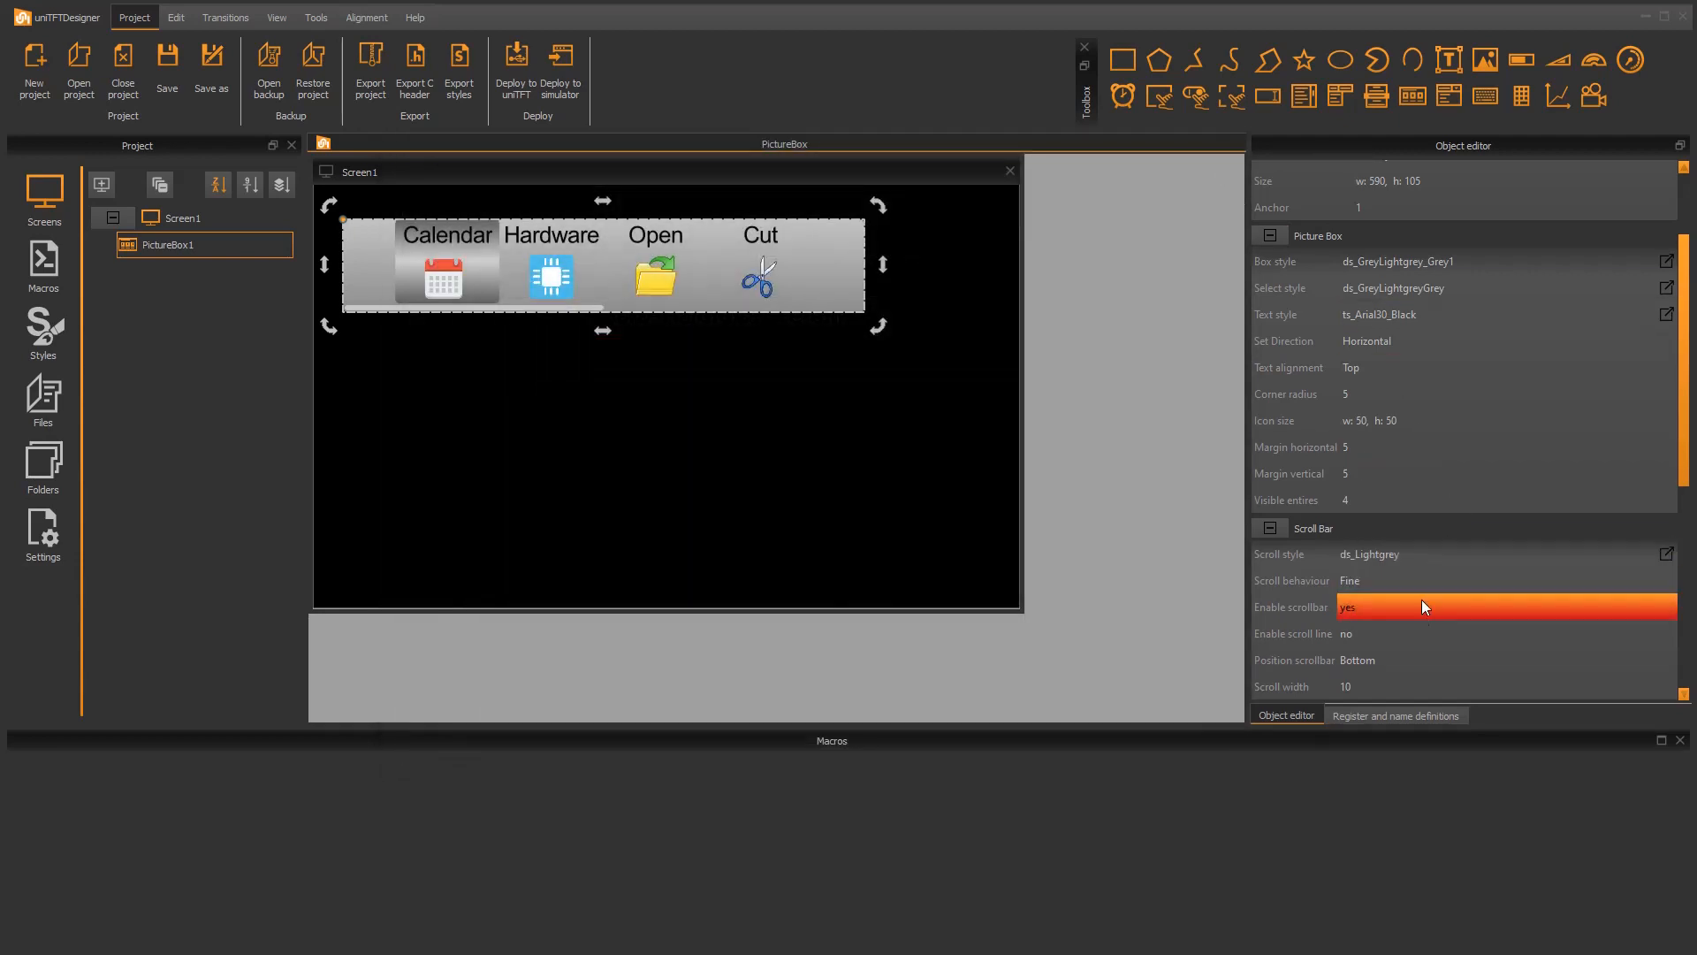
Step: Set the picture box's scroll behaviour to Entry
scroll(1419, 634, "down", 3)
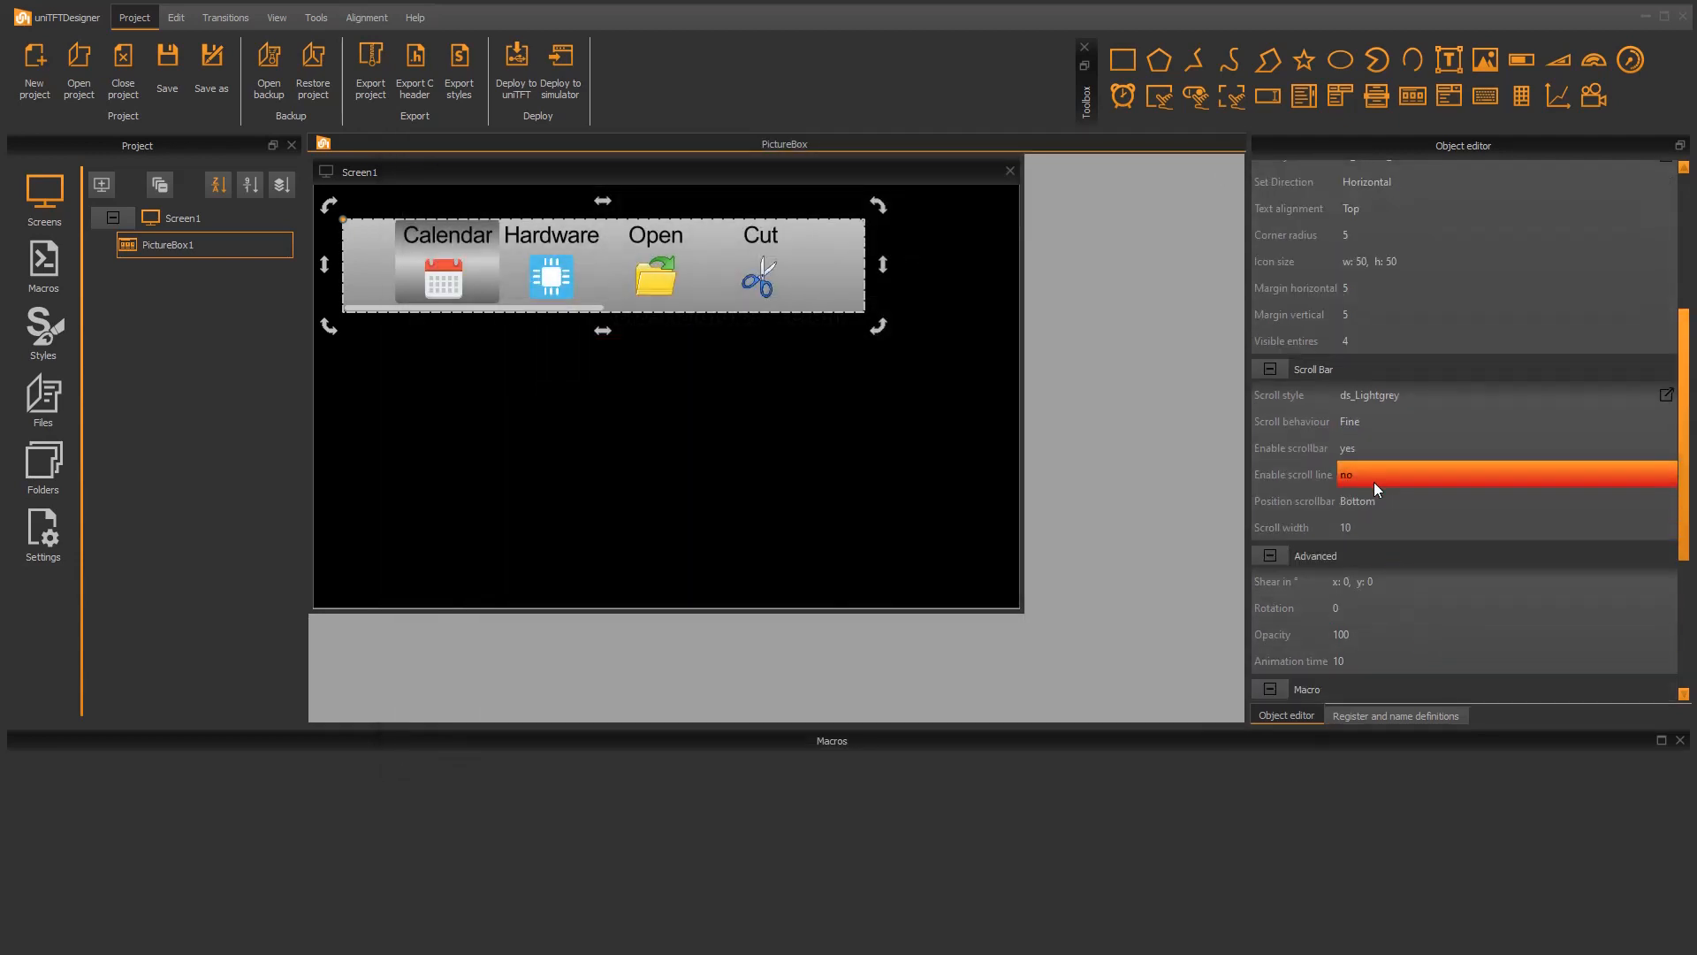
left_click(1383, 423)
left_click(1376, 442)
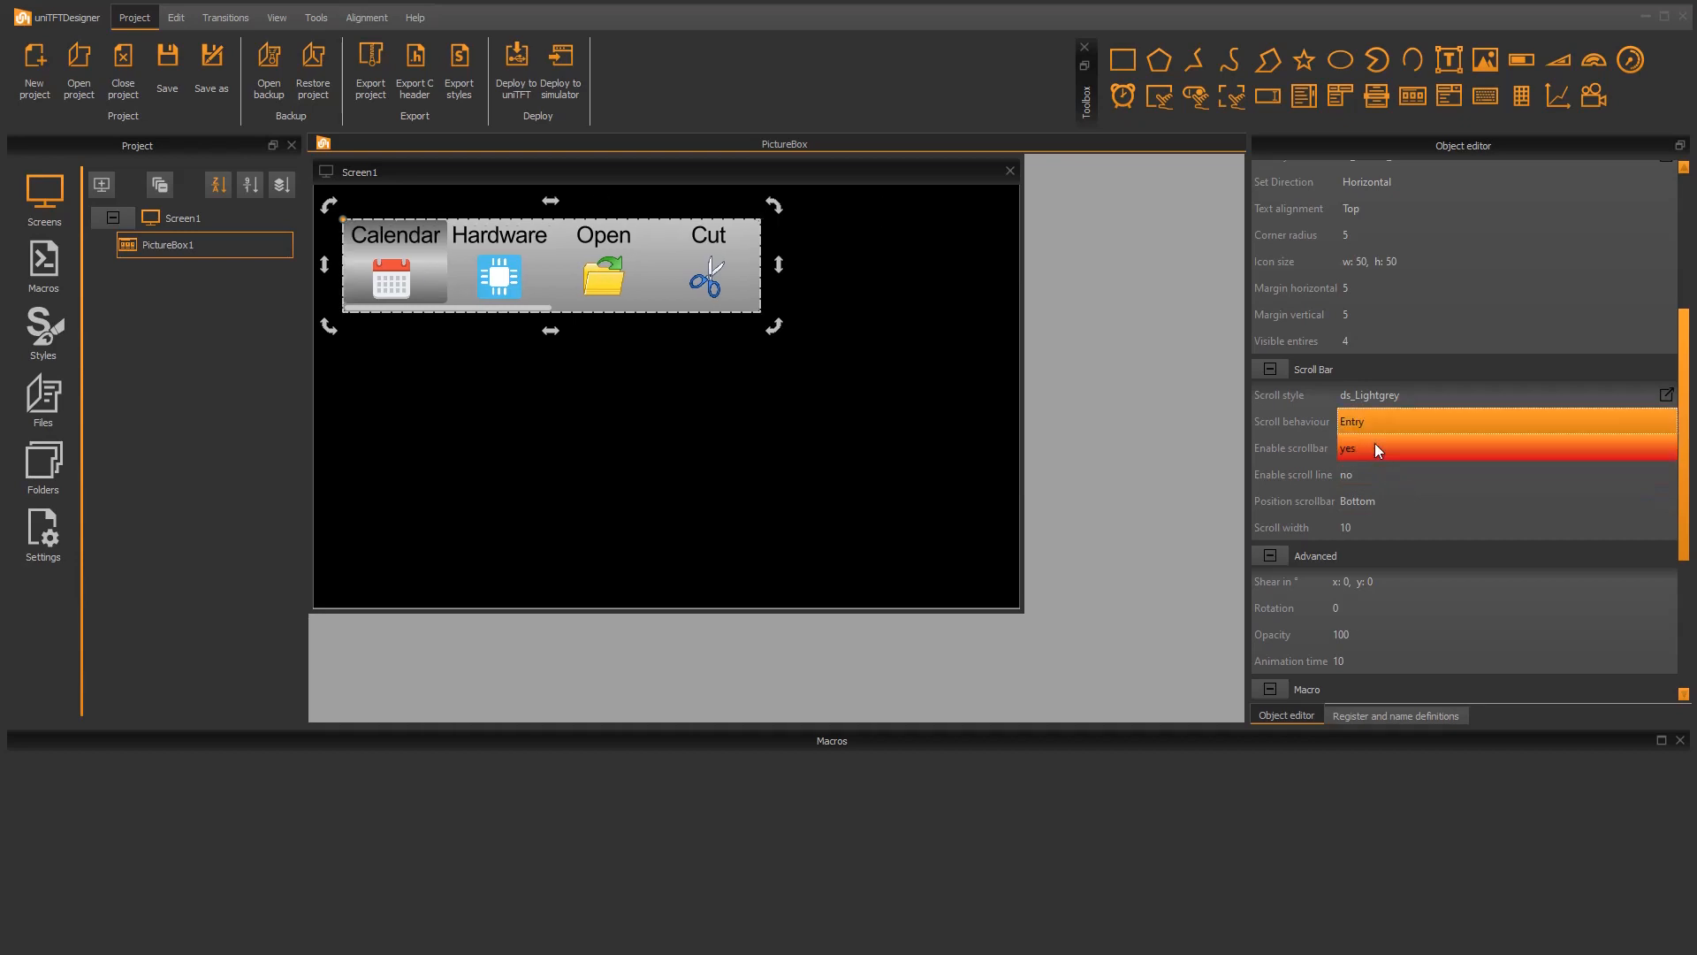
Step: Deploy the project to the simulator and scroll the picture box one entry at a time through to Rewind
left_click(565, 59)
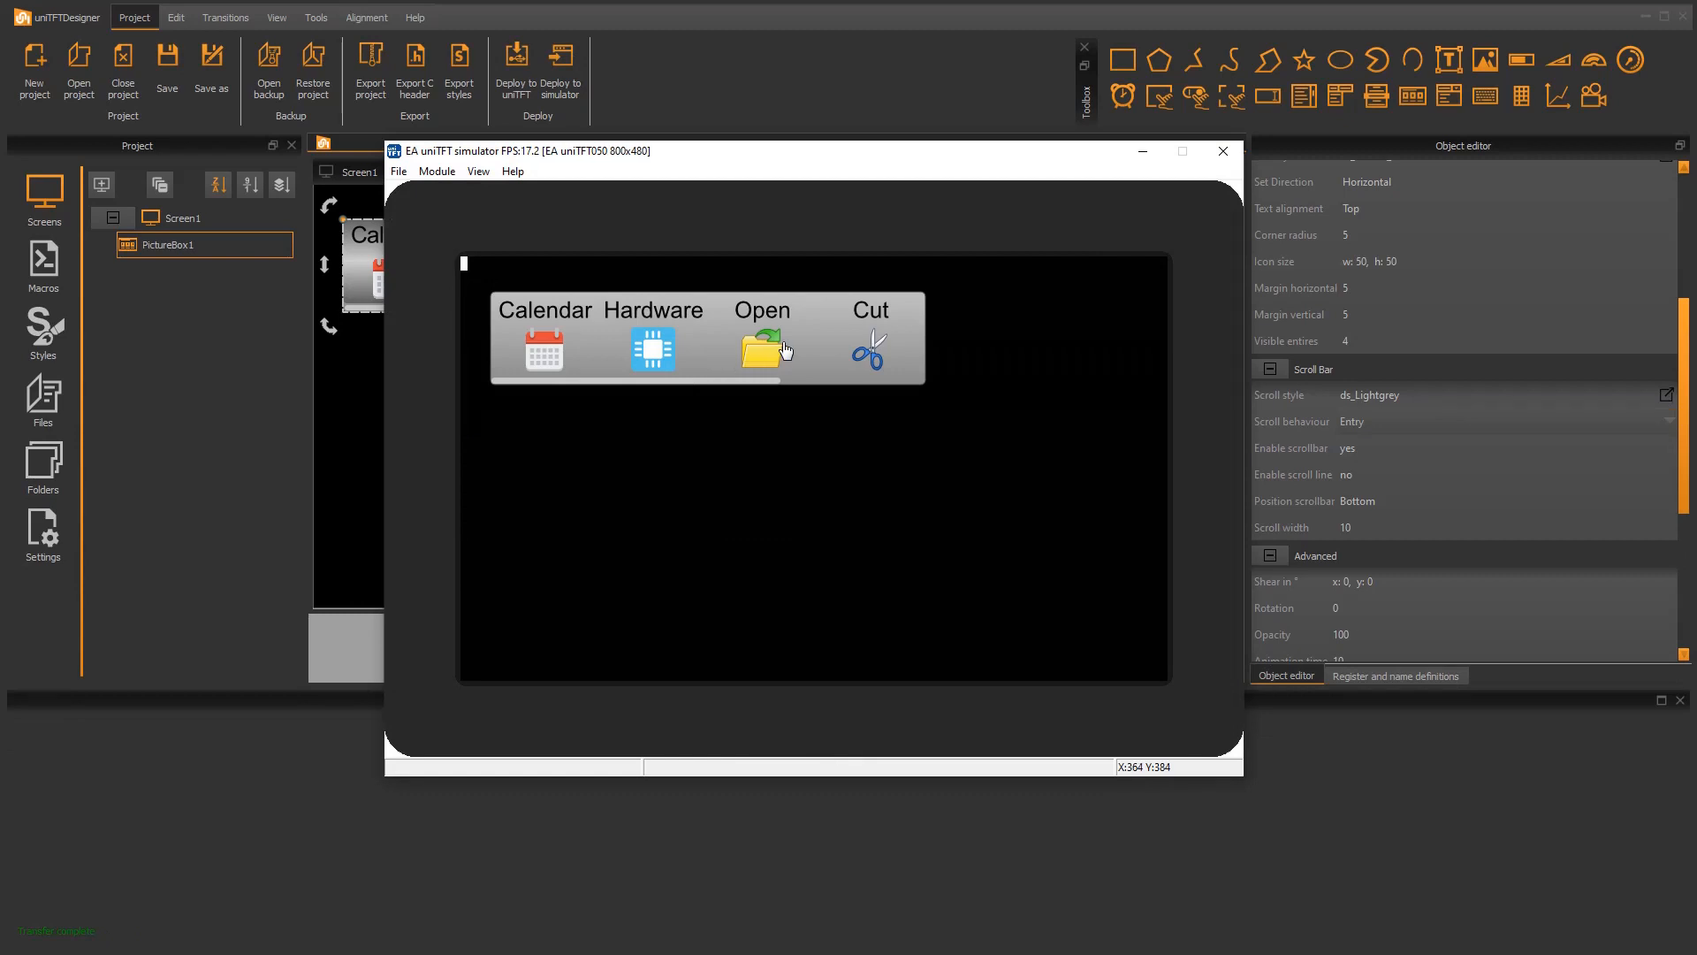
left_click_drag(725, 364, 550, 344)
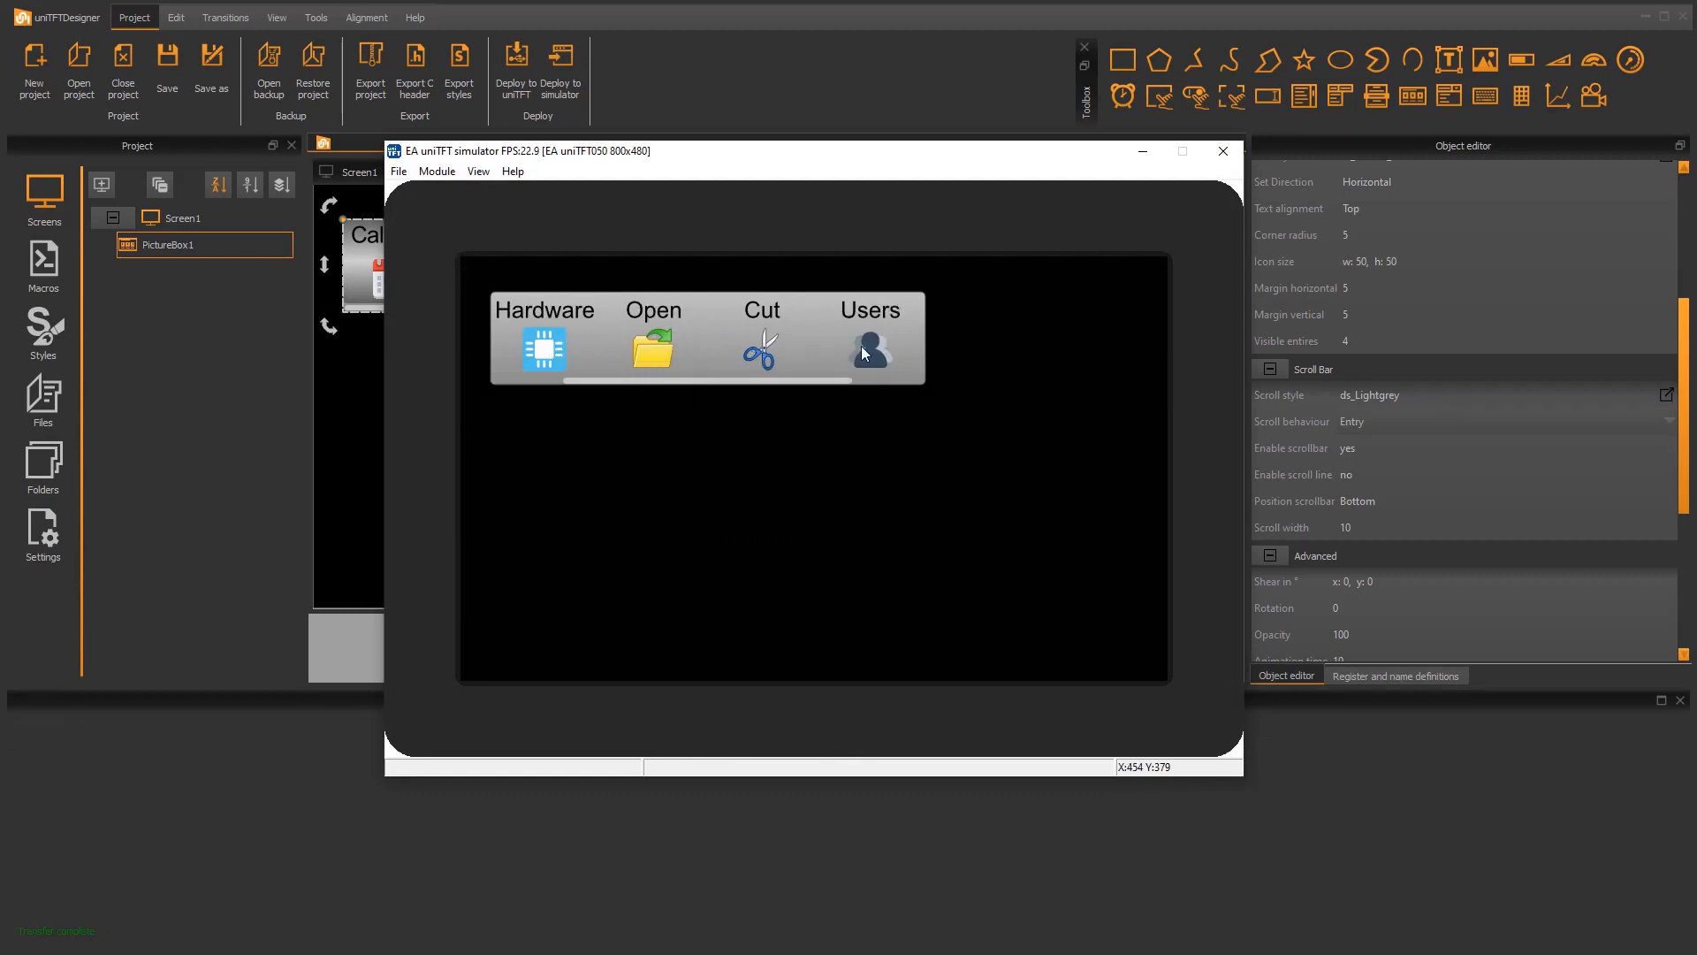
left_click_drag(812, 351, 636, 346)
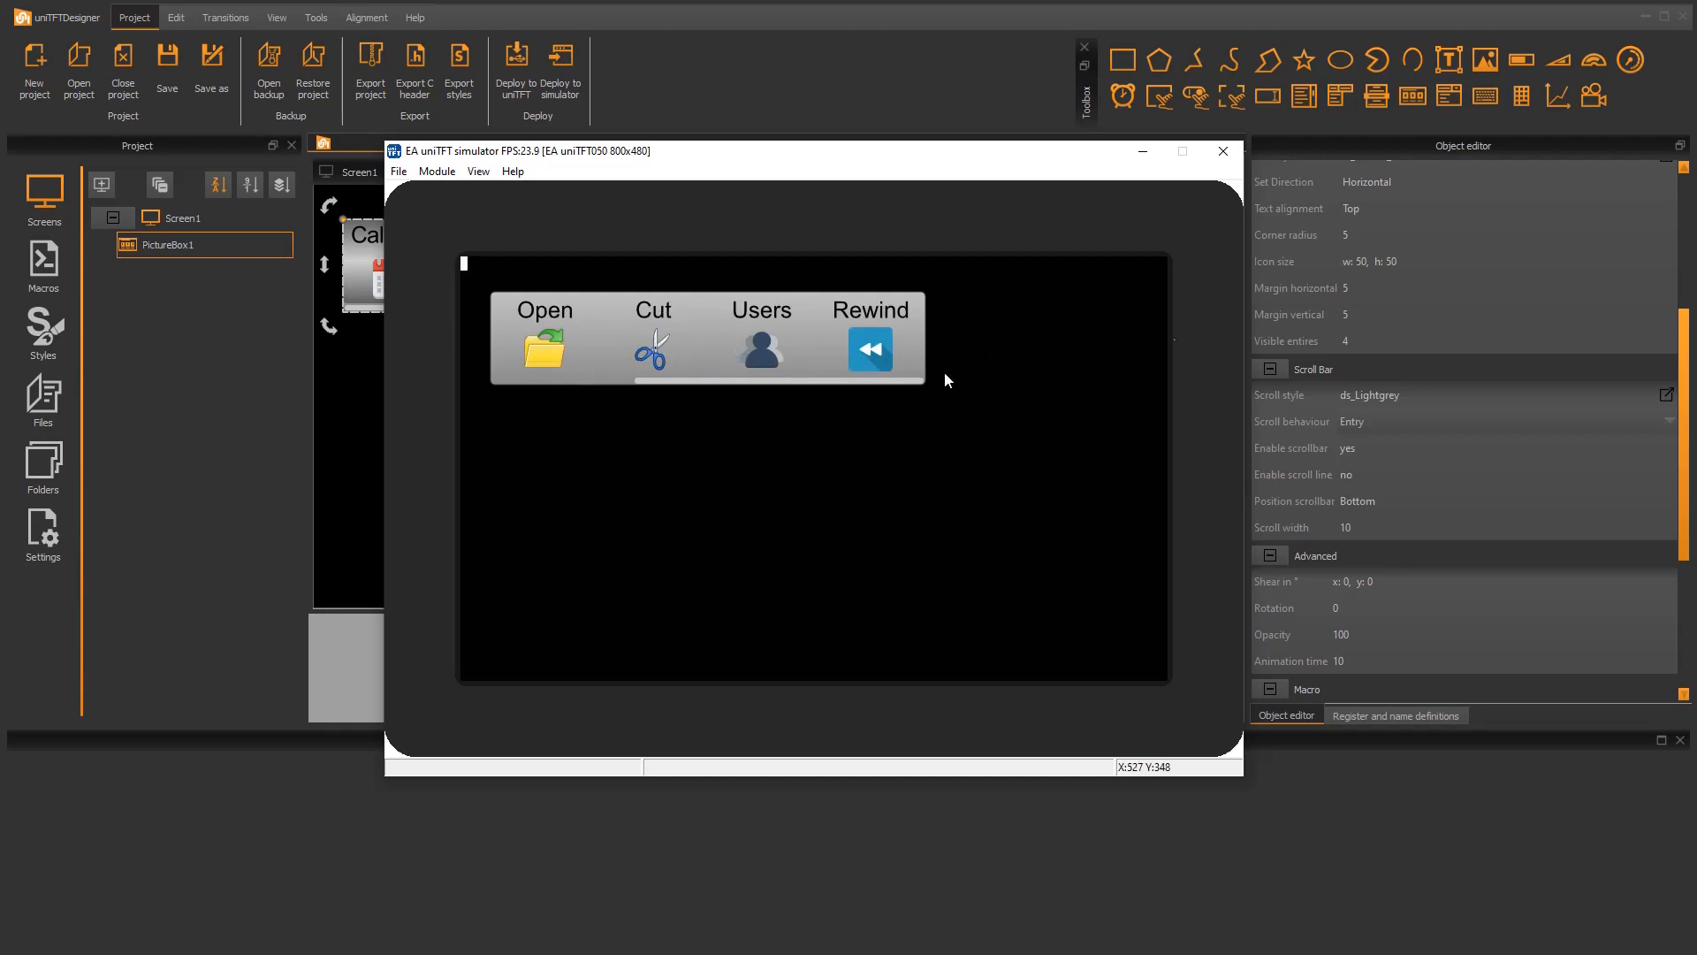
left_click(1223, 150)
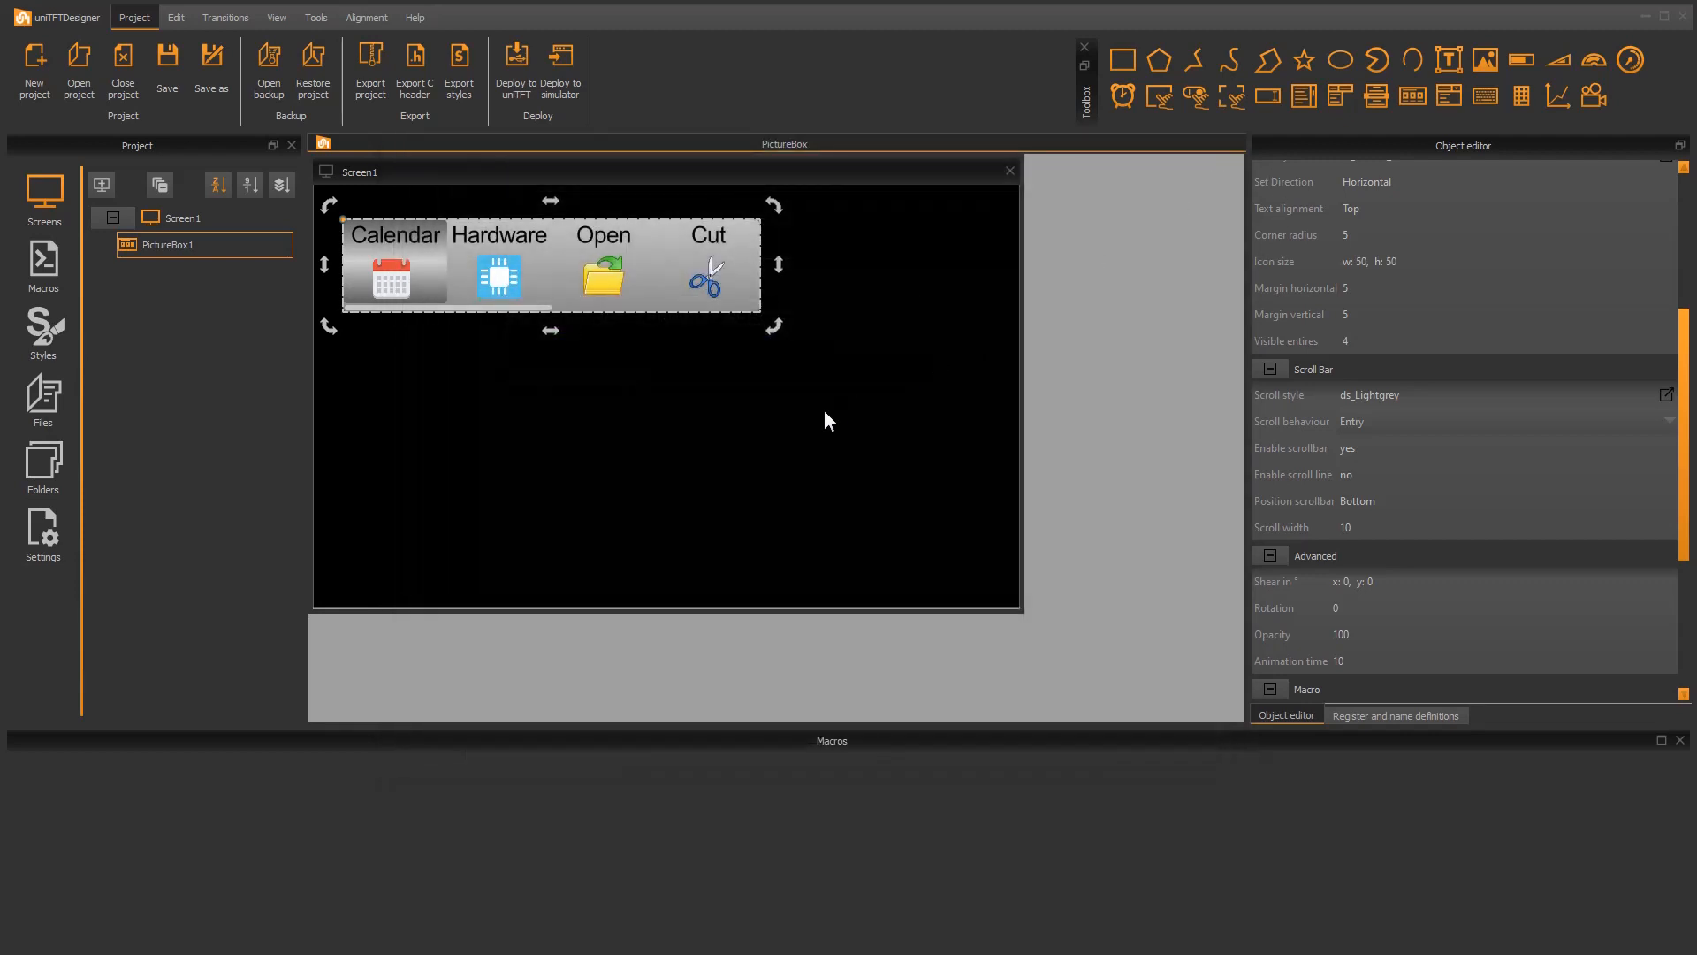
Step: Place a text object beside the picture box at about x 641, y 400 and set its text type to Formatted
left_click(830, 413)
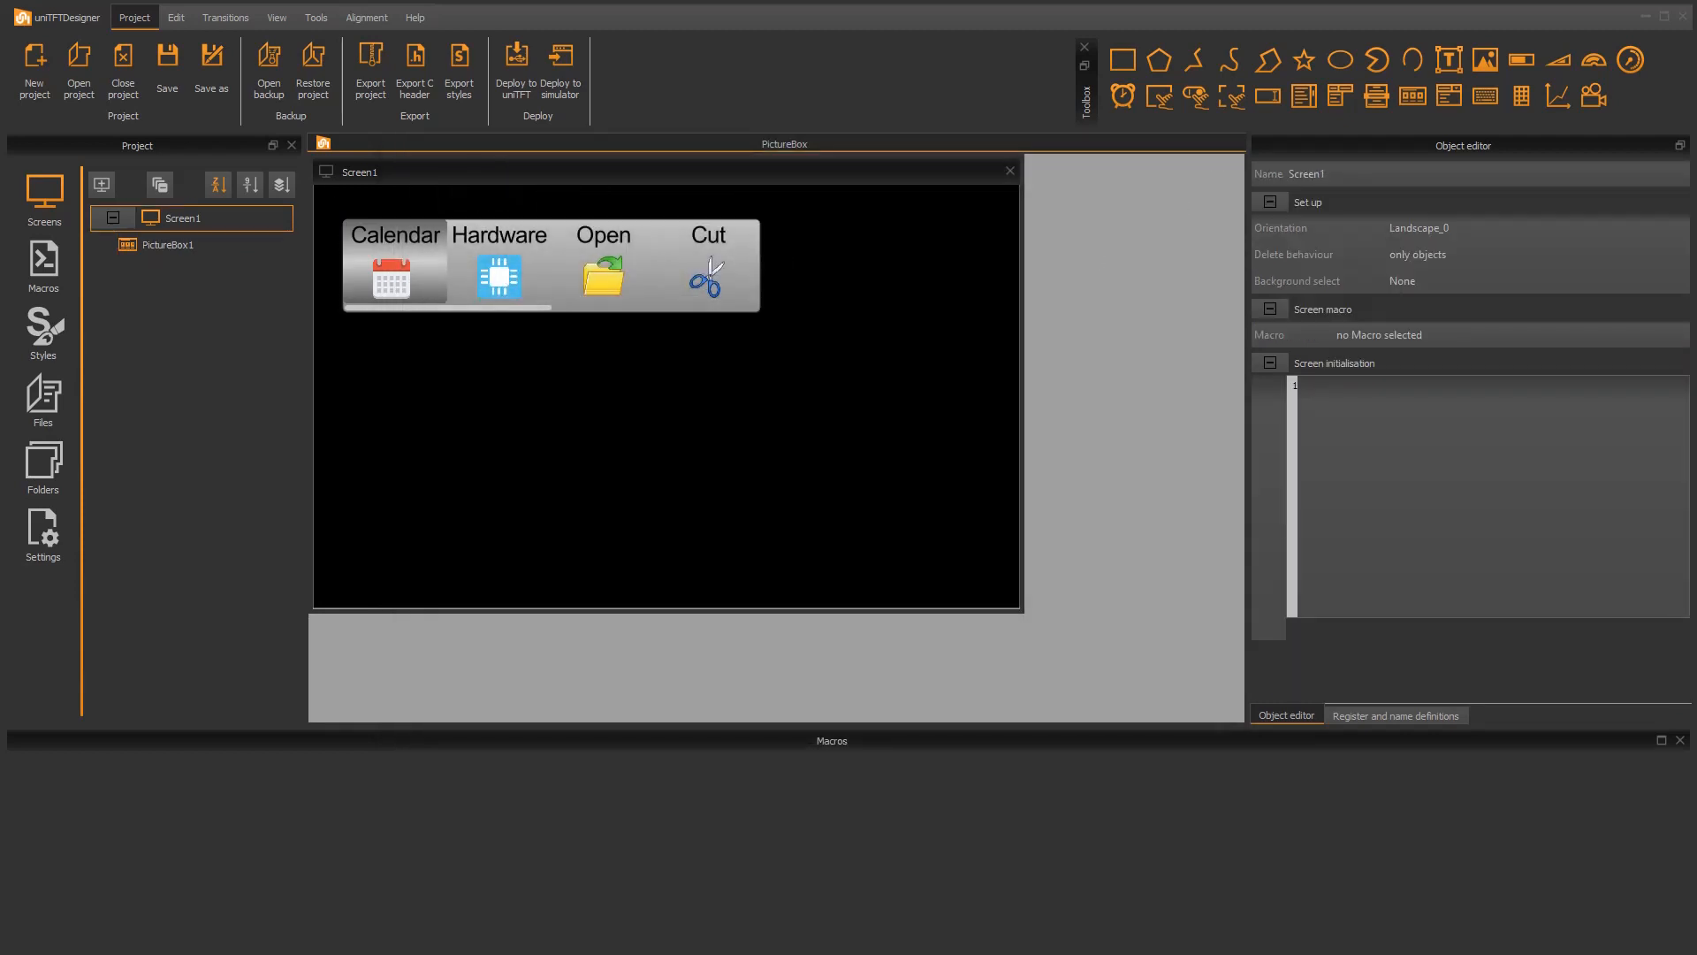
left_click_drag(1449, 60, 901, 272)
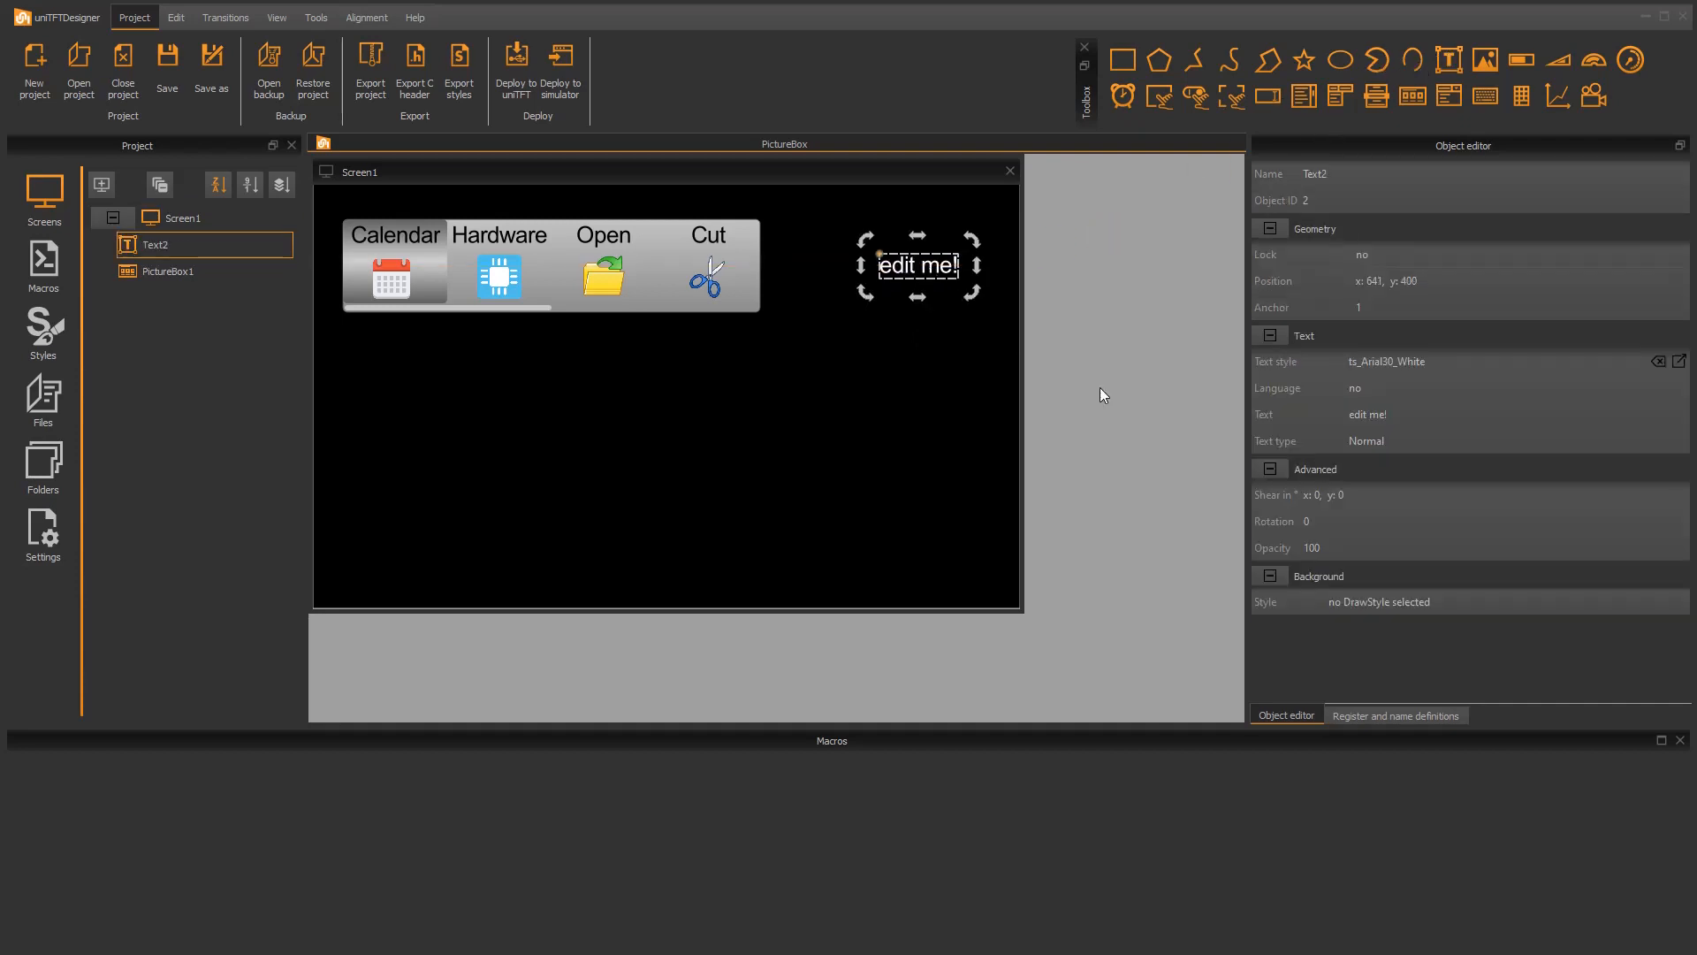
left_click(1372, 434)
left_click(1372, 432)
left_click(1402, 469)
Step: Change the formatted text to "Index %0d"
double_click(1515, 416)
key("BackSpace")
key("BackSpace")
key("BackSpace")
key("BackSpace")
key("BackSpace")
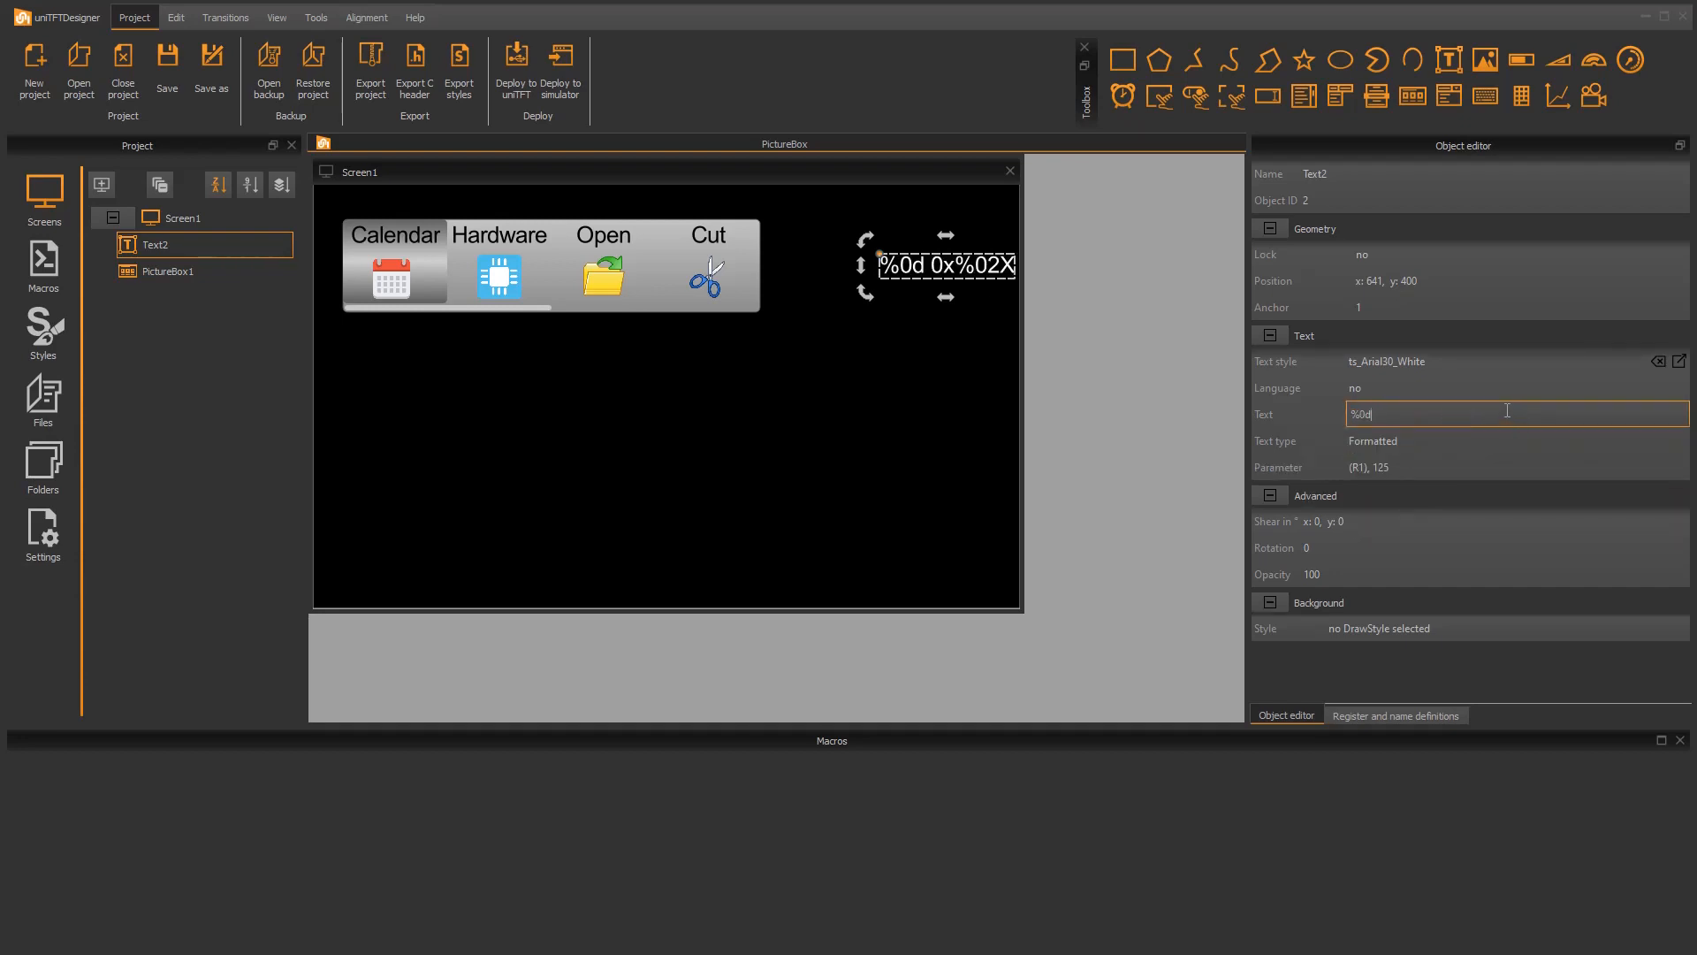
key("Home")
type("Index")
Step: Set the formatted text's parameter to (0), removing the second value
double_click(1418, 463)
key("BackSpace")
double_click(1365, 465)
type("0")
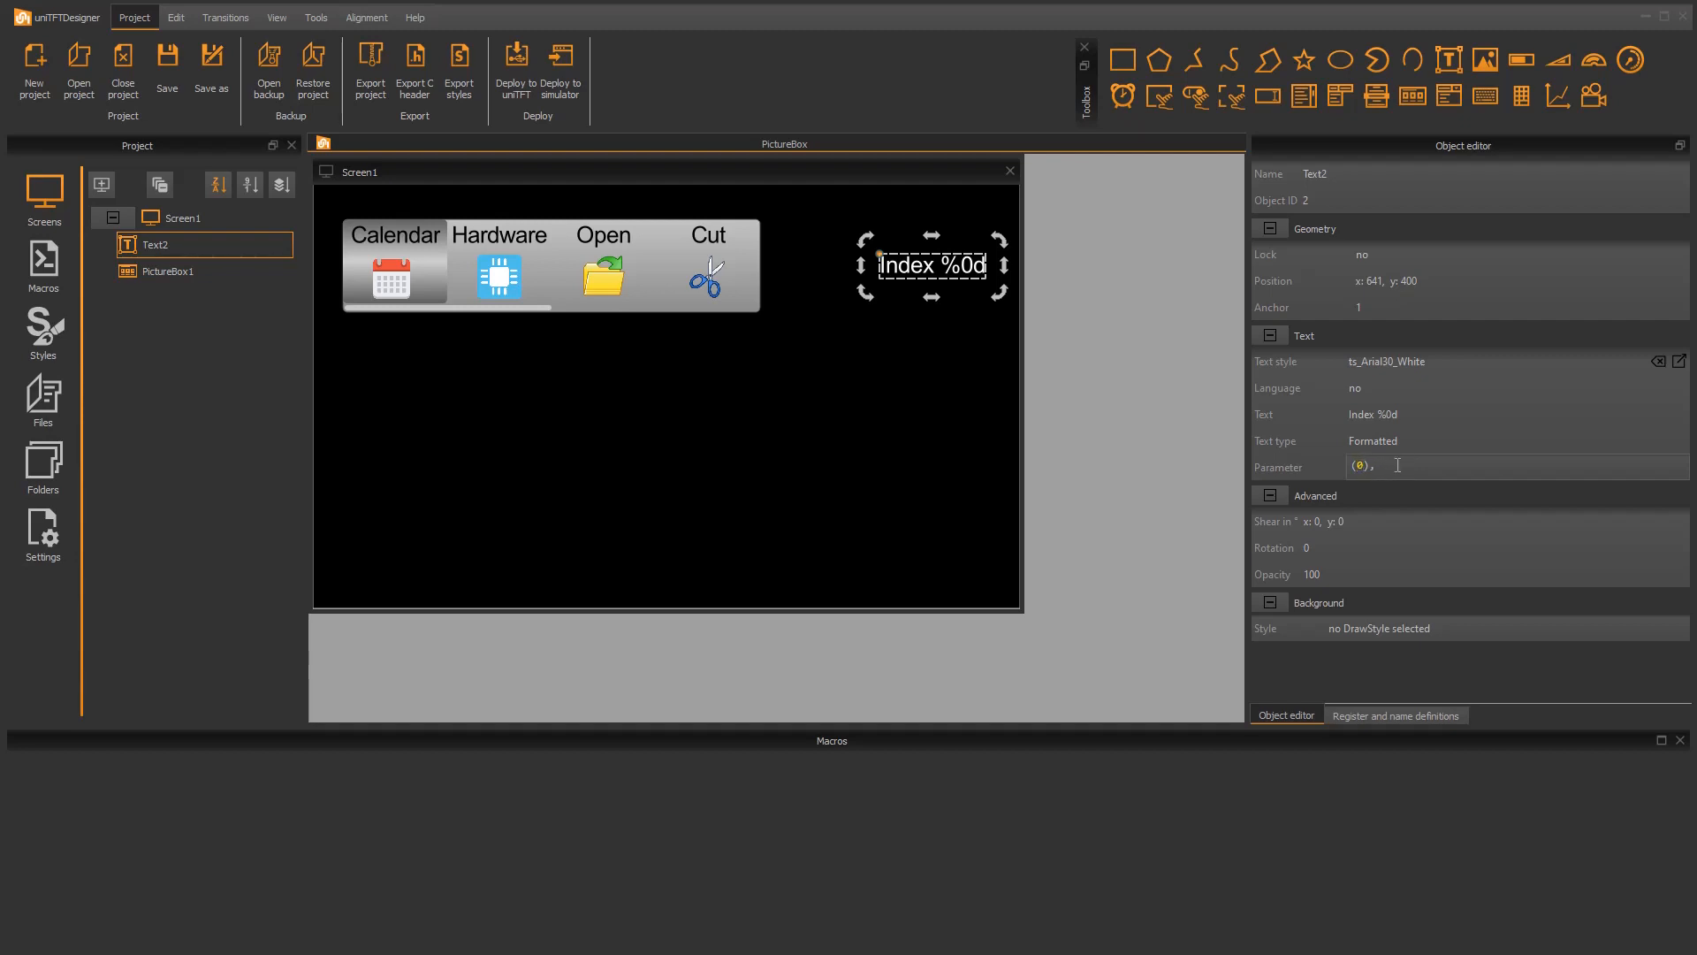
key("Return")
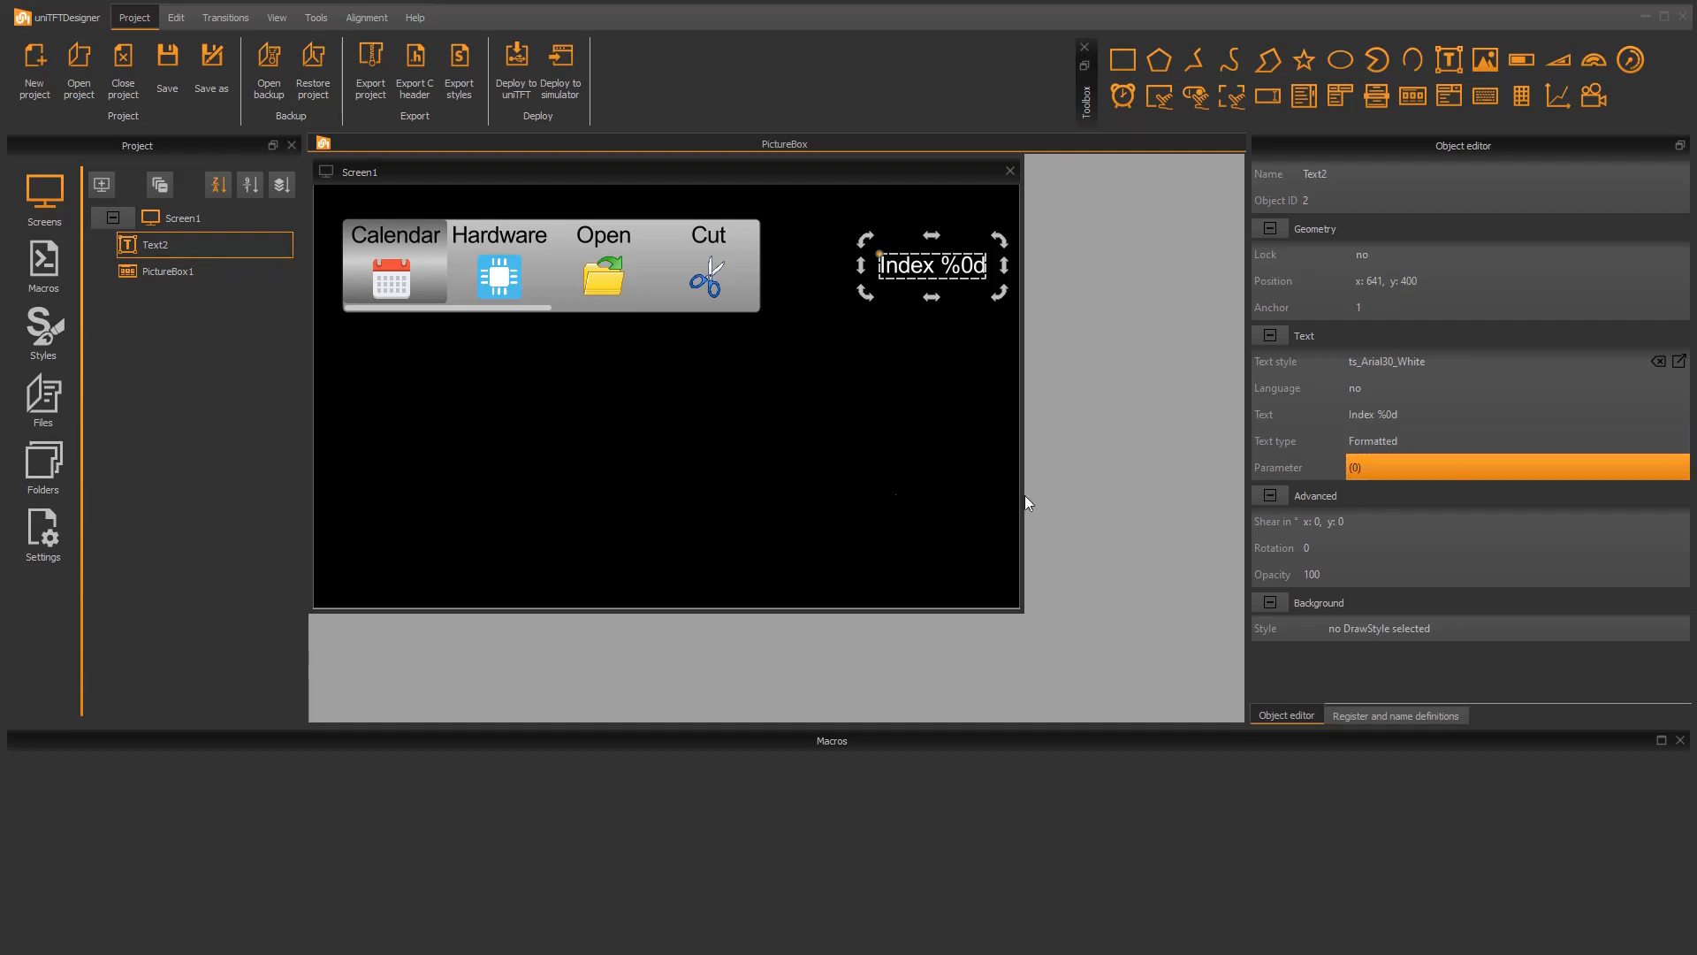
Step: Create a new macro named PictureBoxEntry
left_click(46, 272)
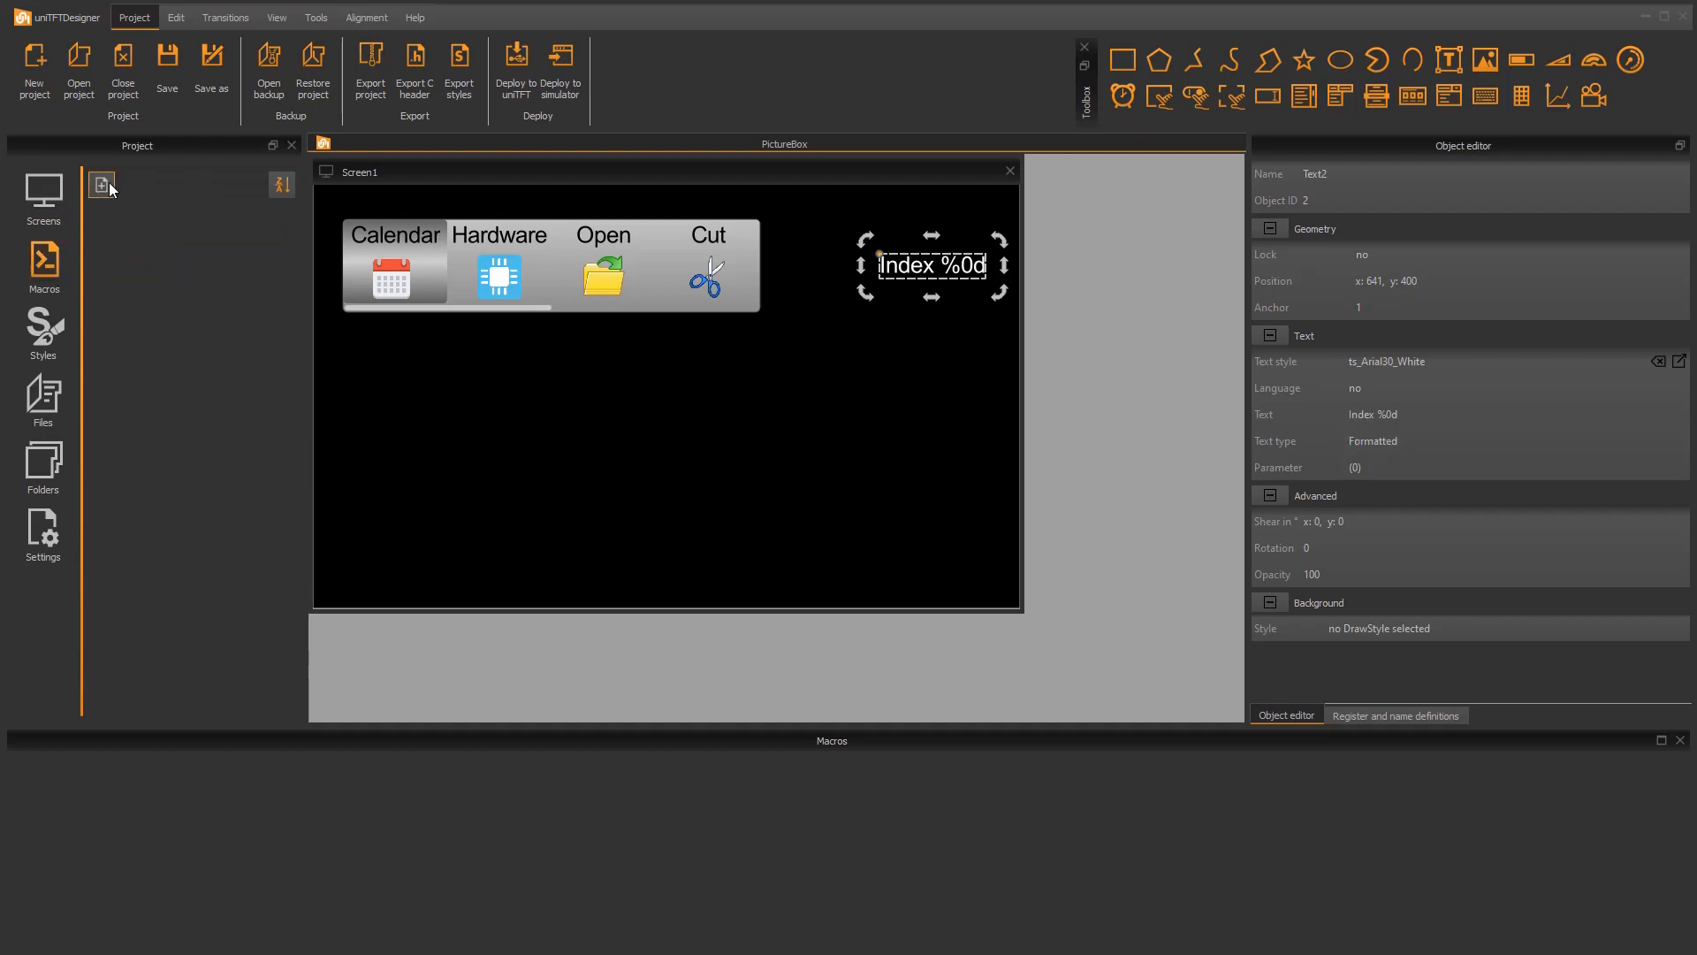
left_click(102, 184)
left_click(170, 219)
type("P")
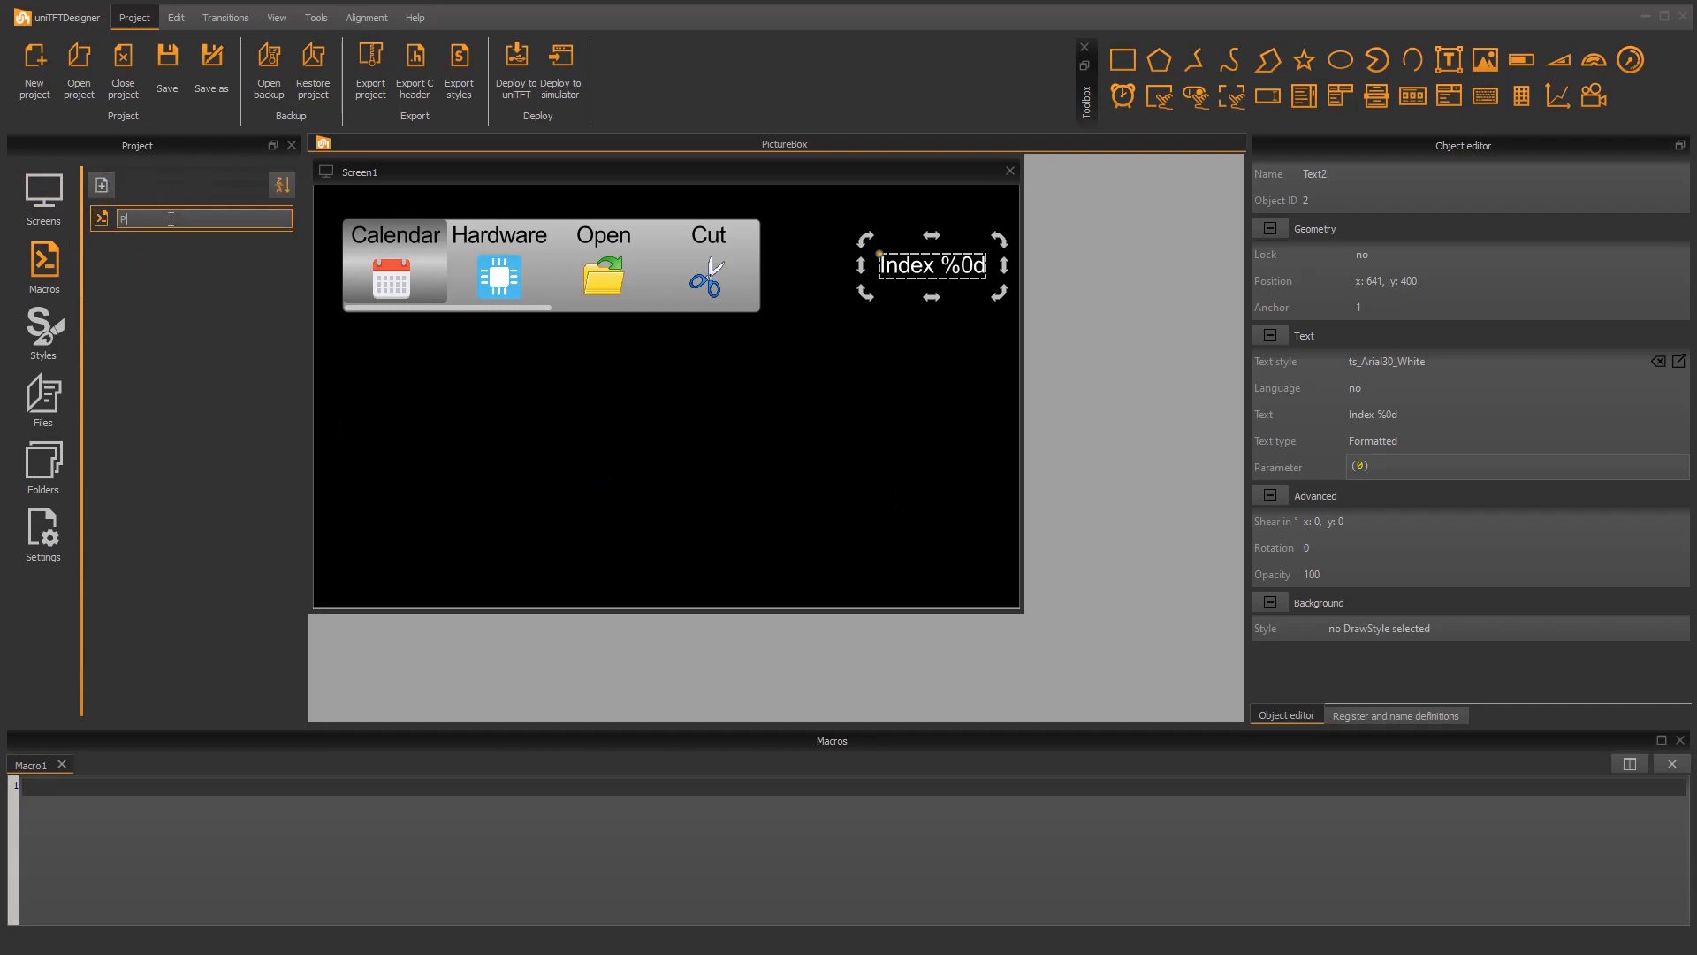
type("ictureBoxEntry")
key("Return")
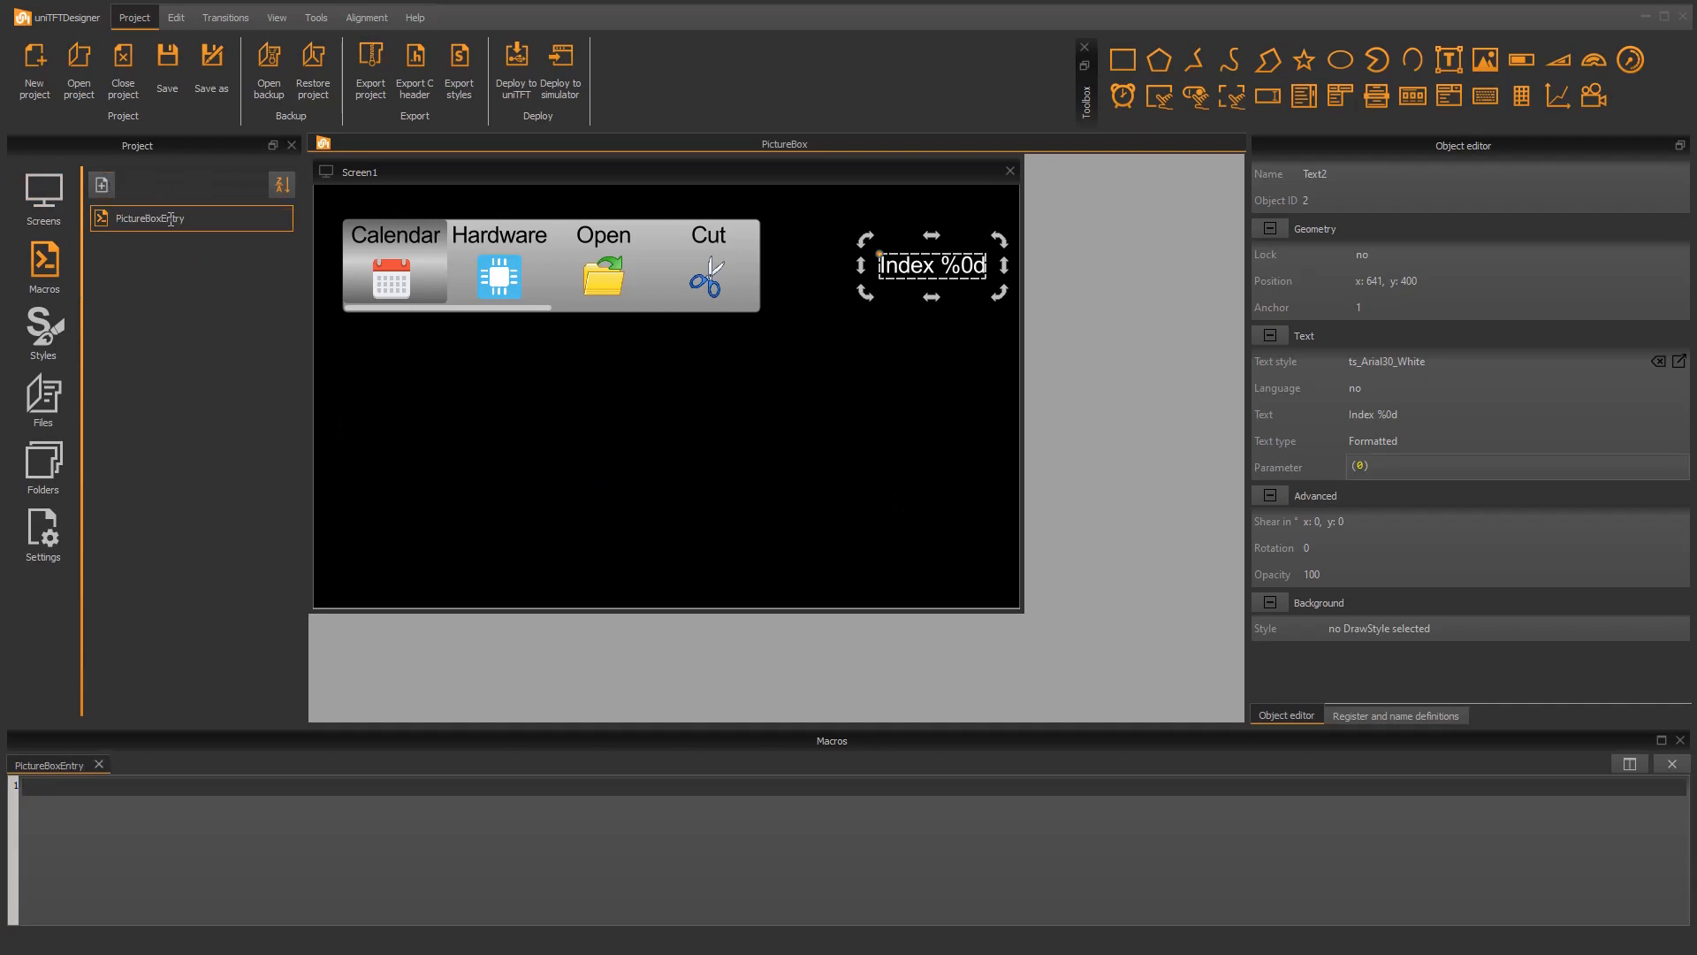
Step: Assign PictureBoxEntry as the release macro of the horizontal picture box
left_click(609, 278)
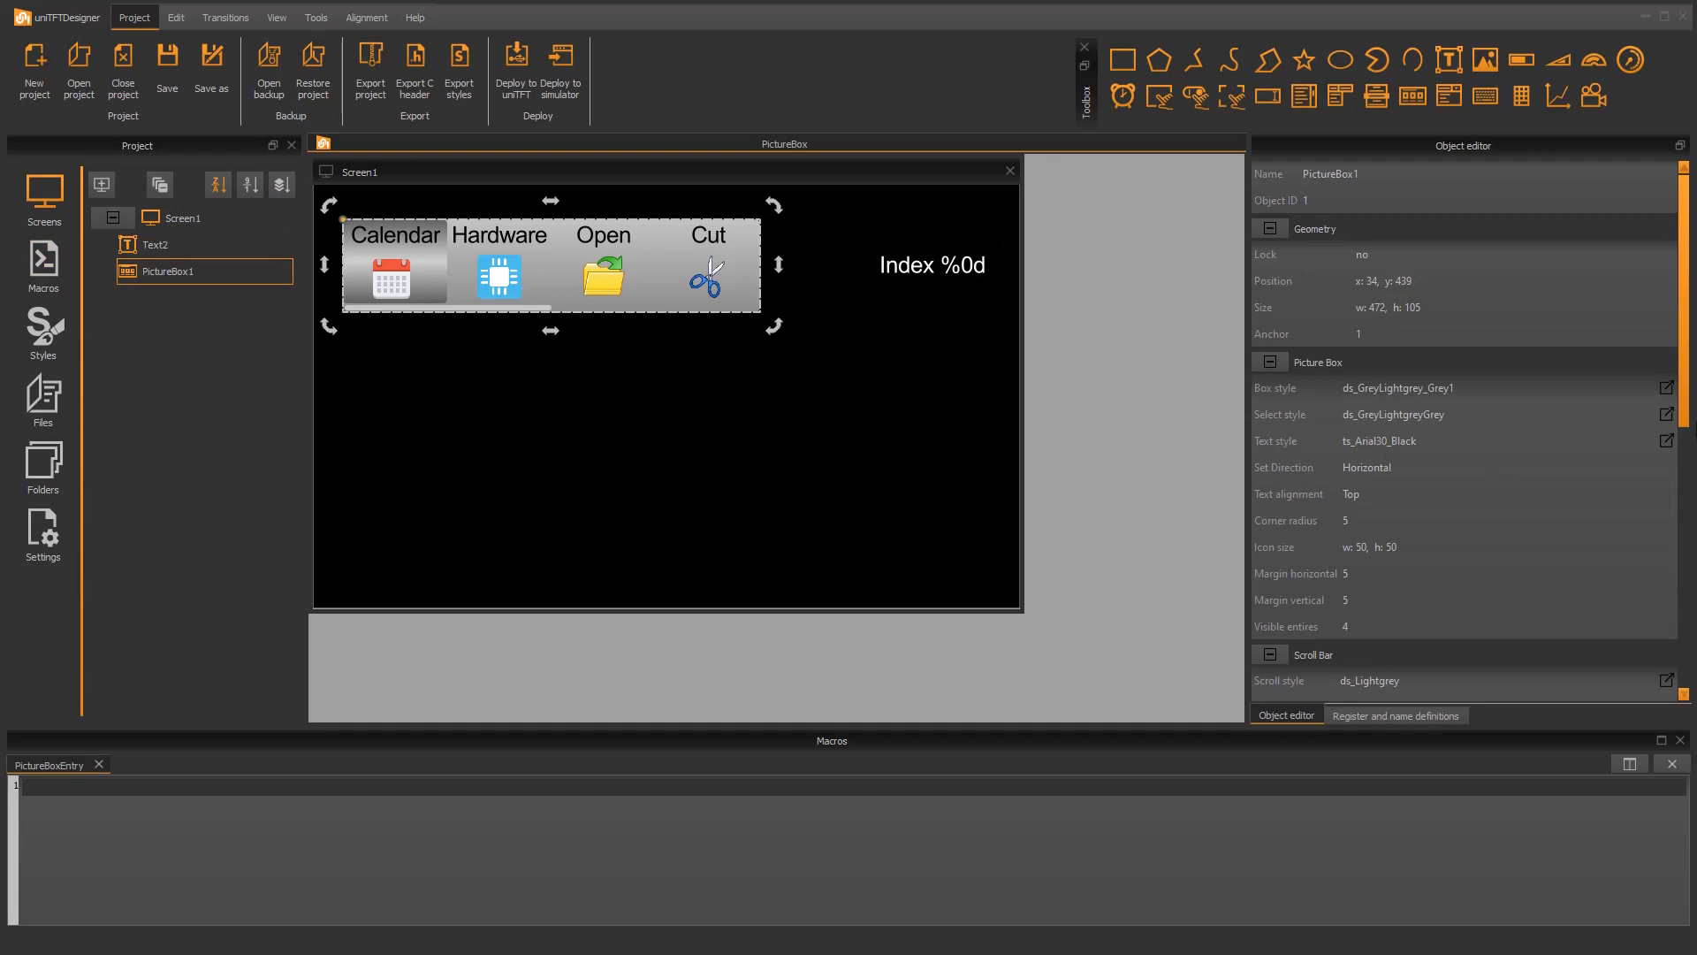
left_click_drag(1684, 371, 1688, 590)
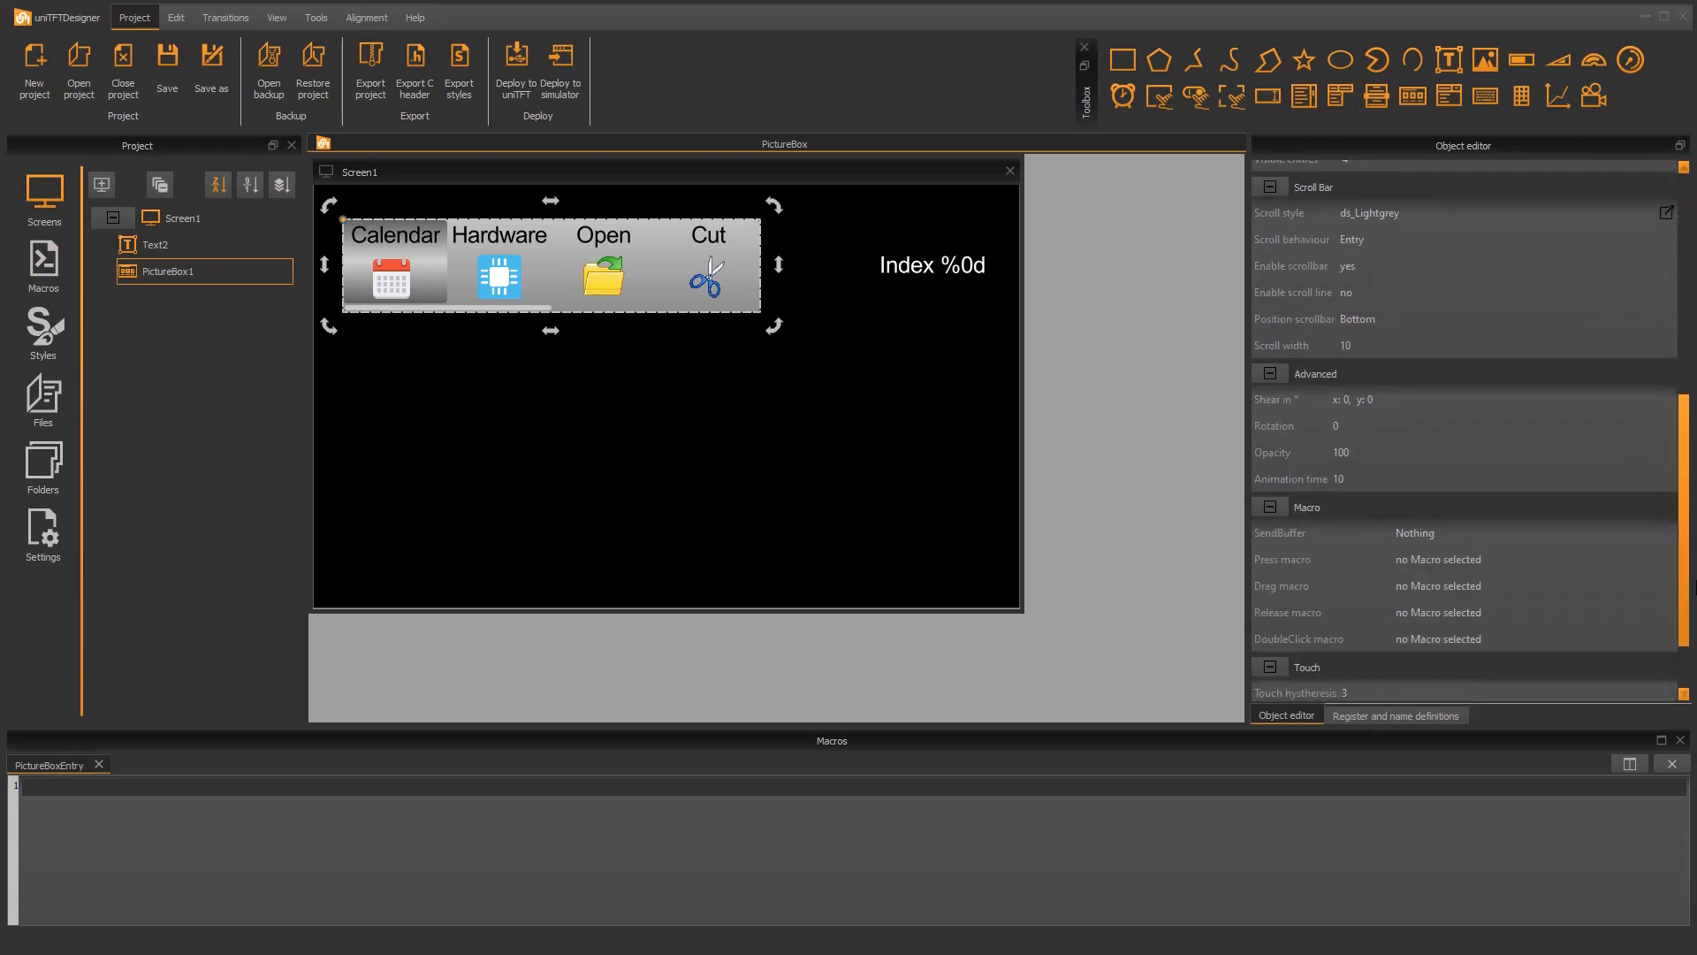
left_click(1514, 602)
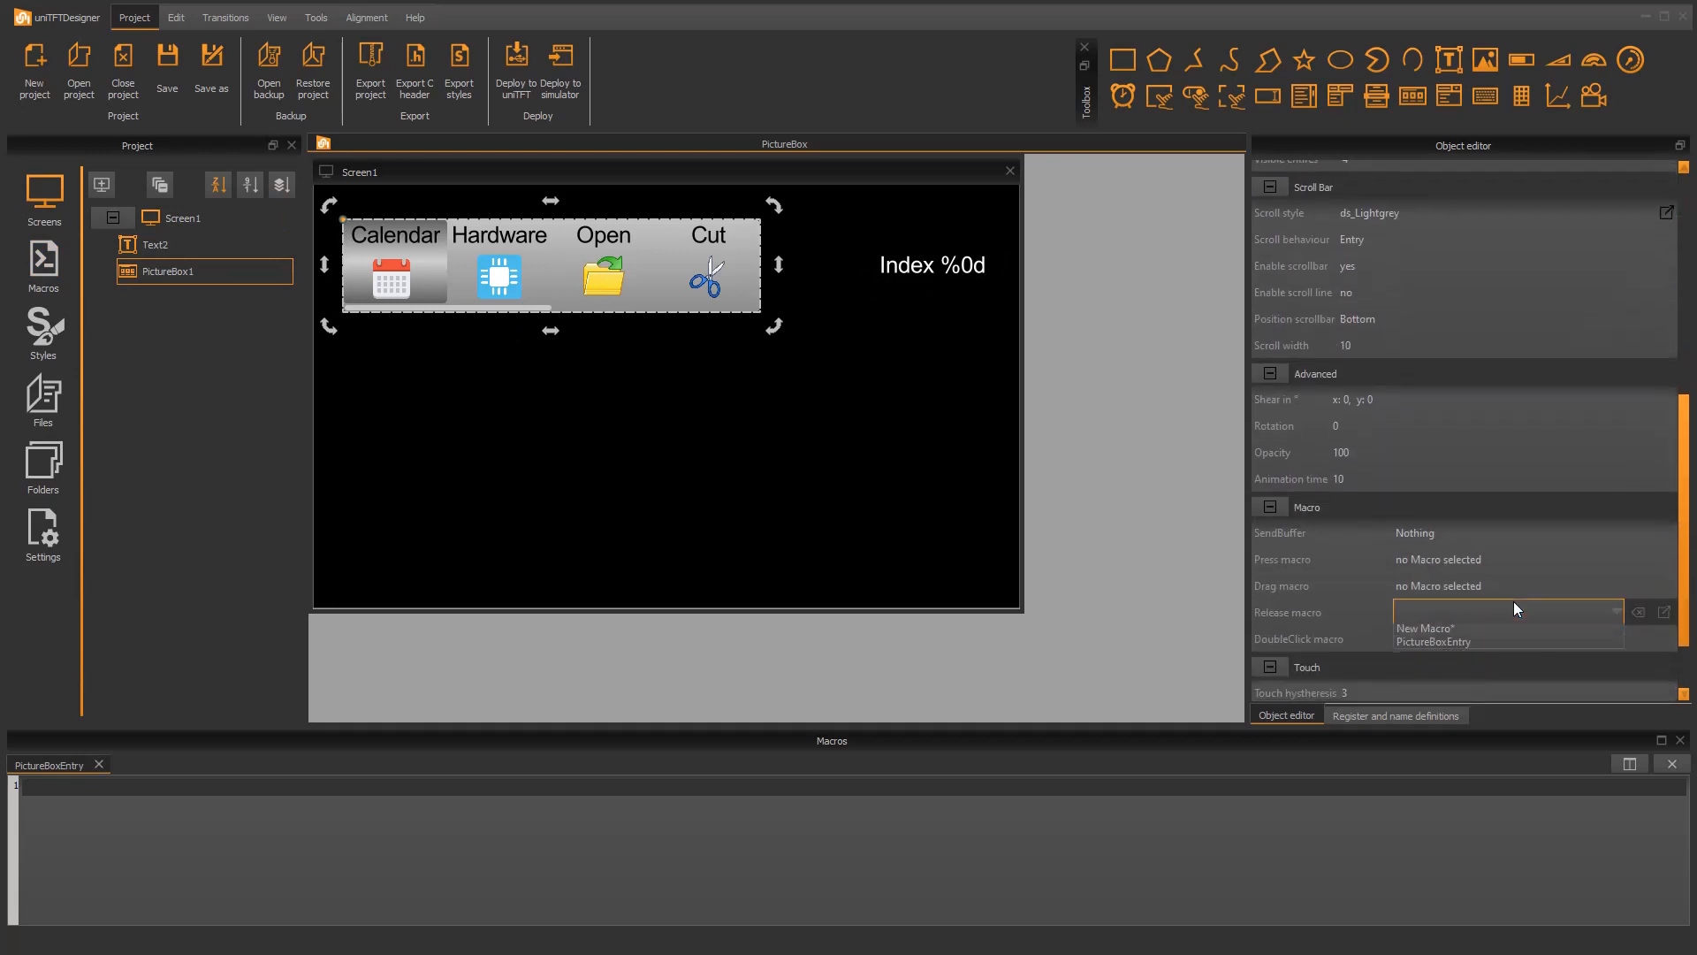
left_click(1462, 644)
Step: Write the macro command "#SFC Text2, (objPV(PictureBox1))" in PictureBoxEntry
left_click(1238, 814)
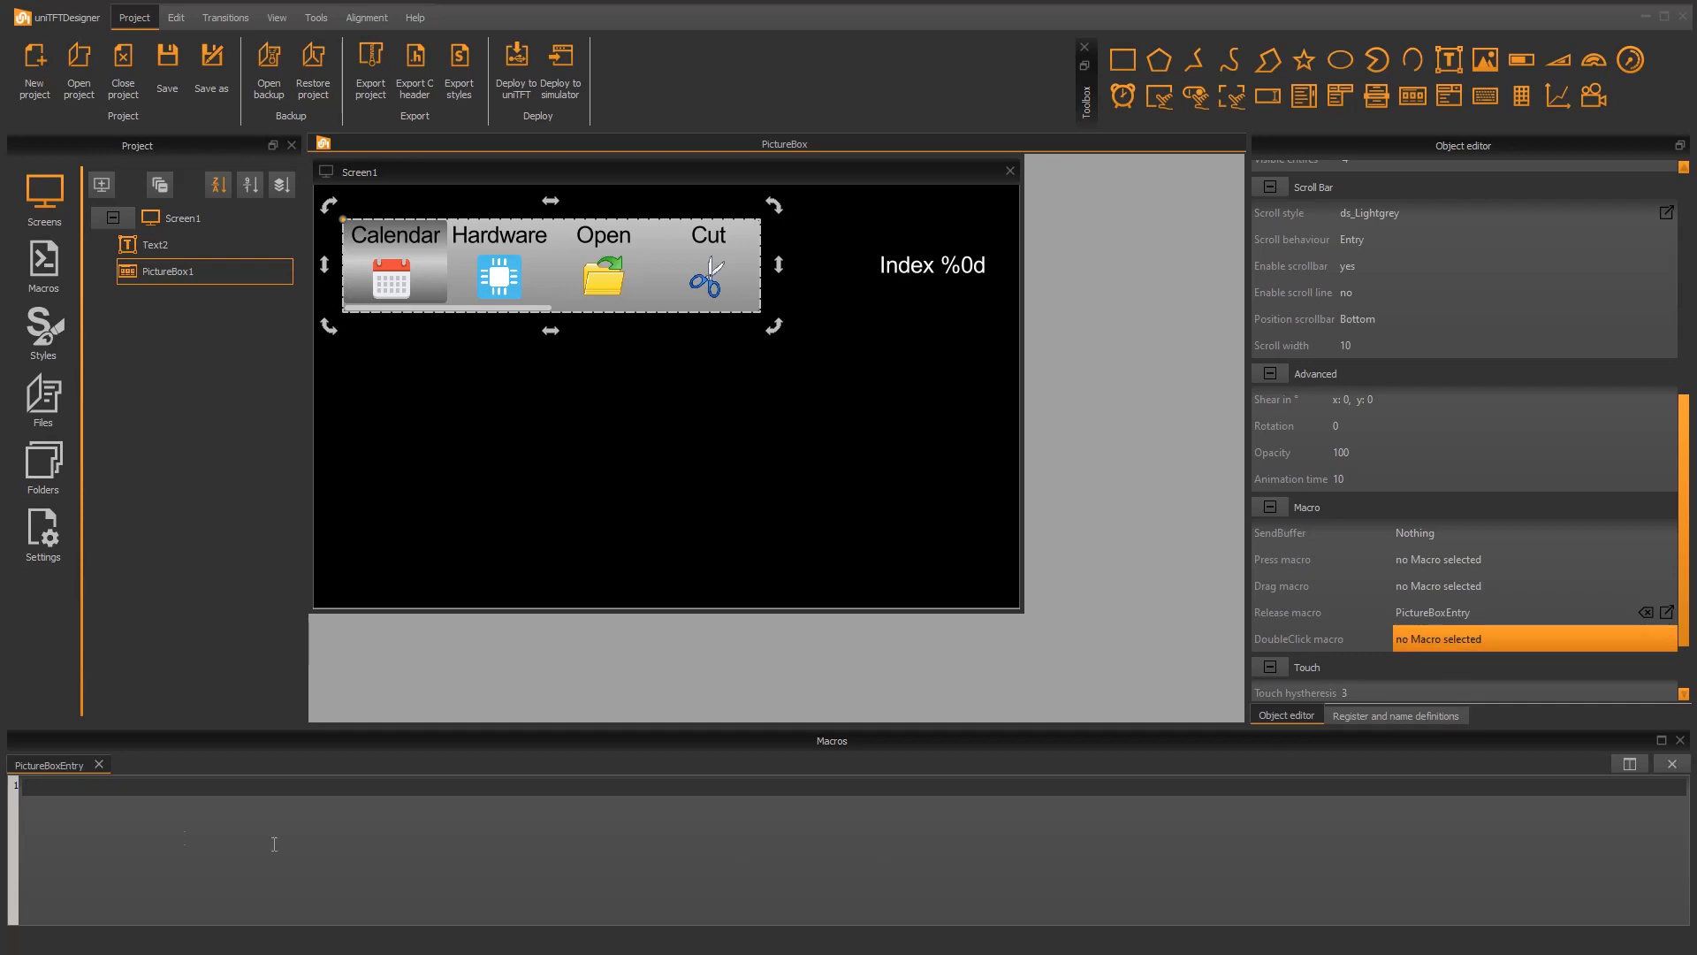
type("#SFC")
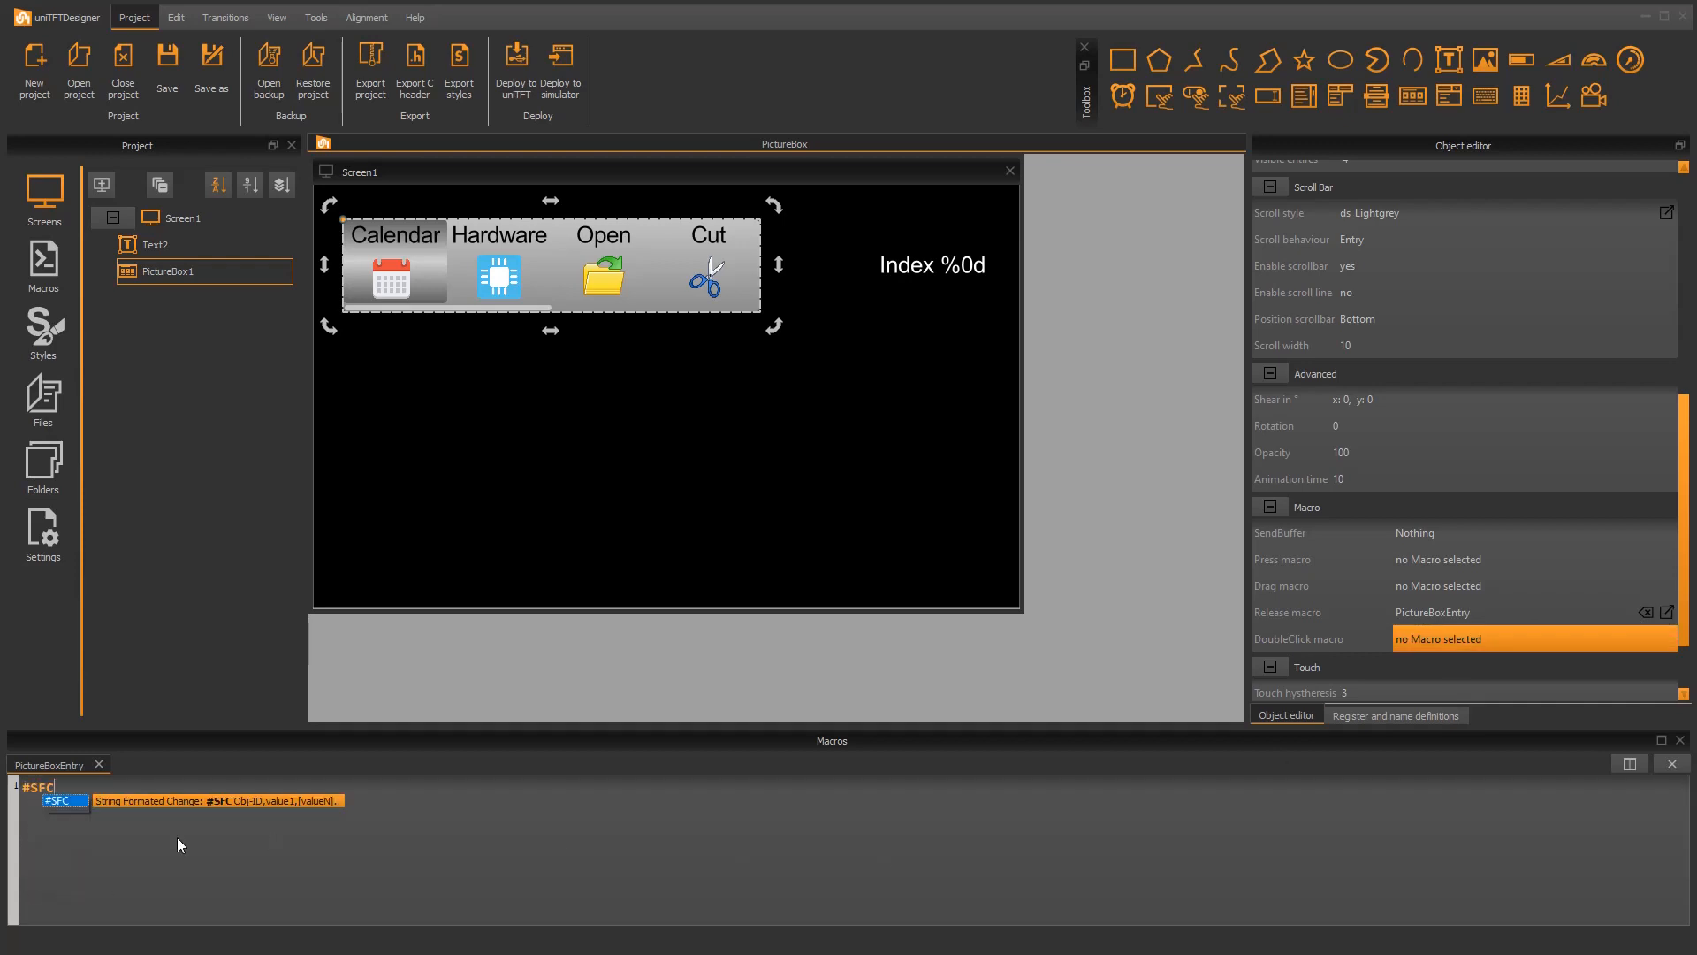
key("Return")
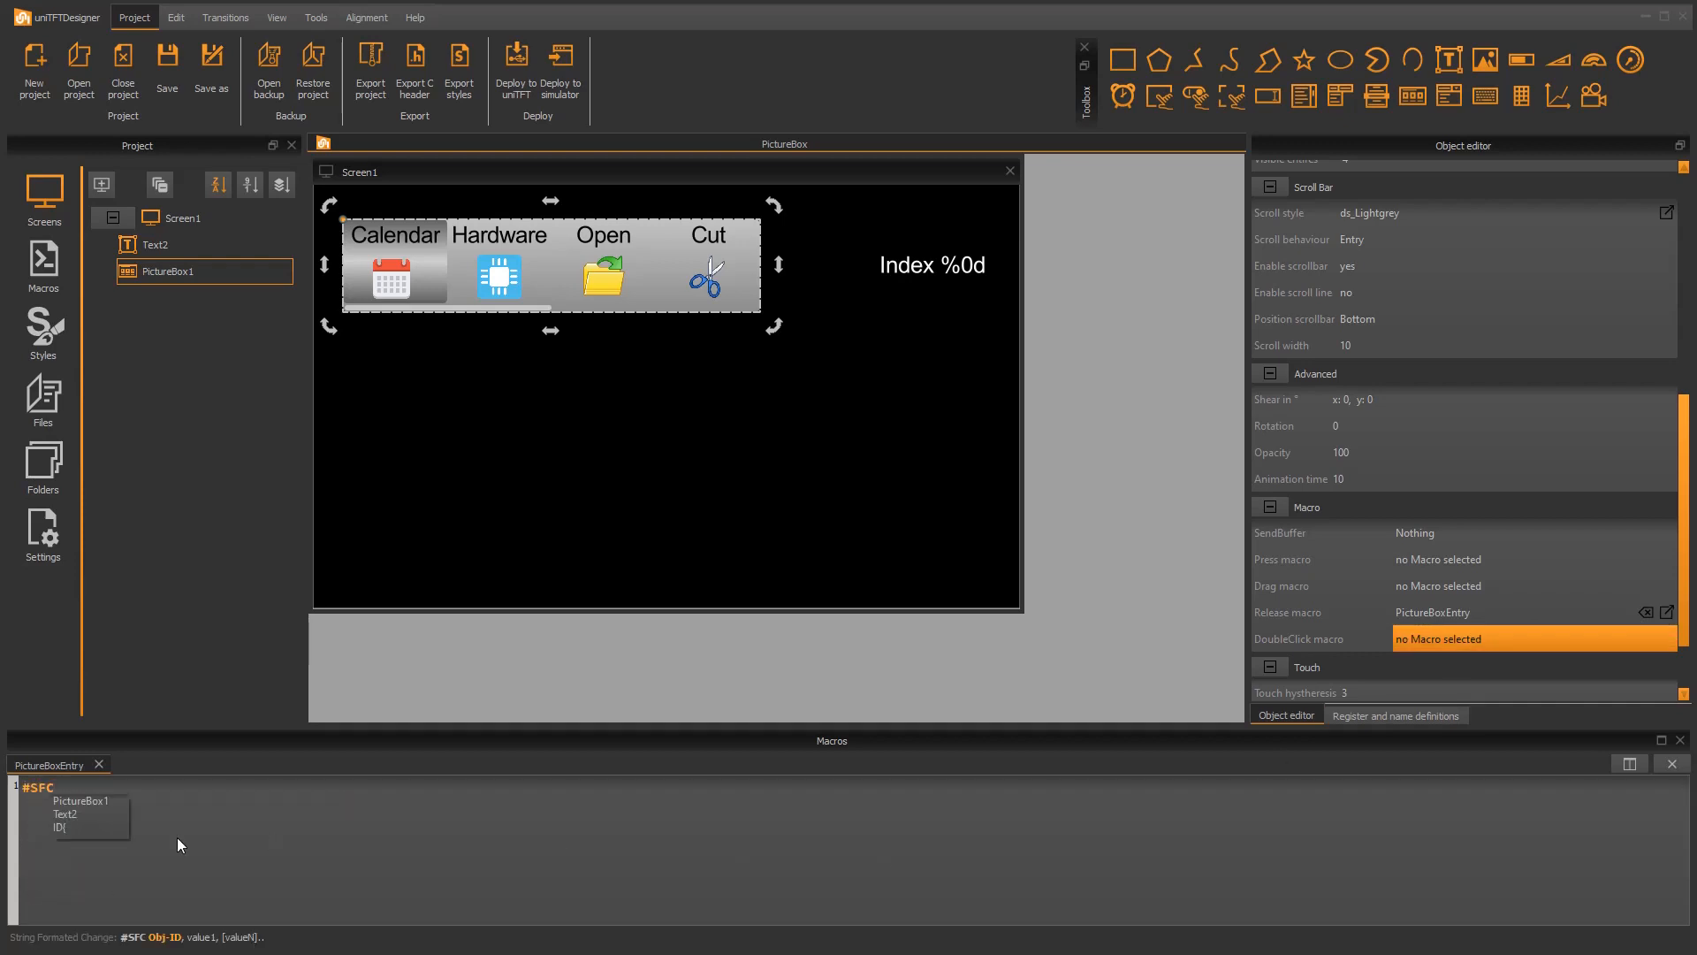
key("Down")
key("Return")
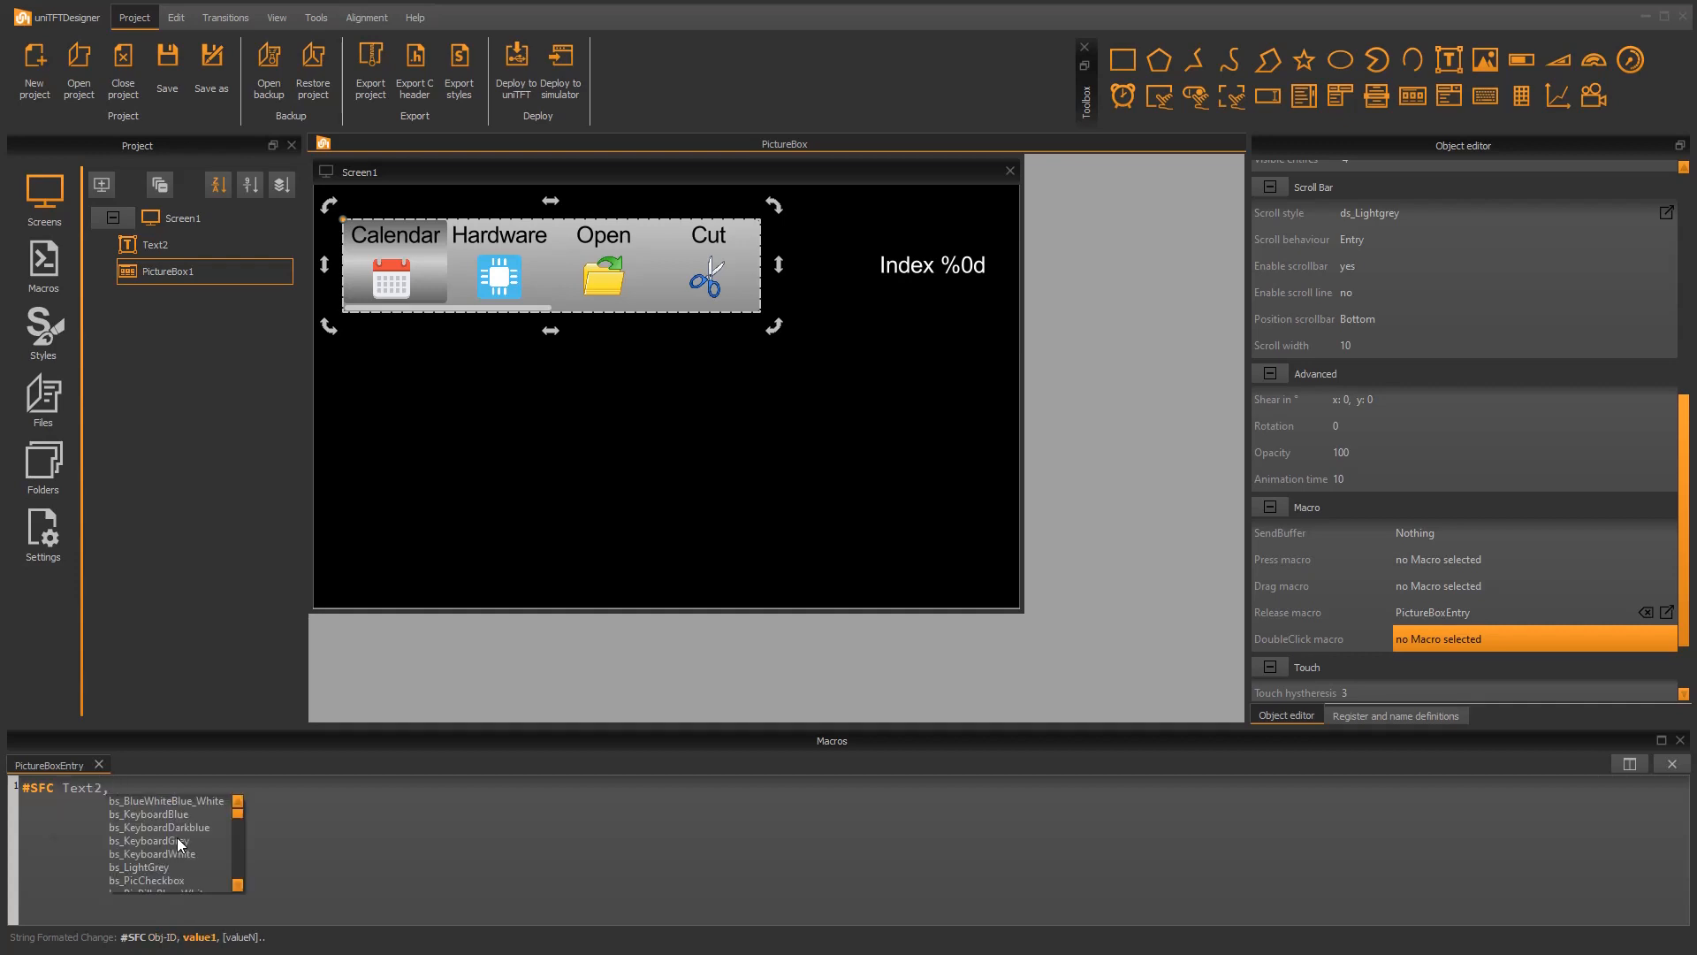
type("(o")
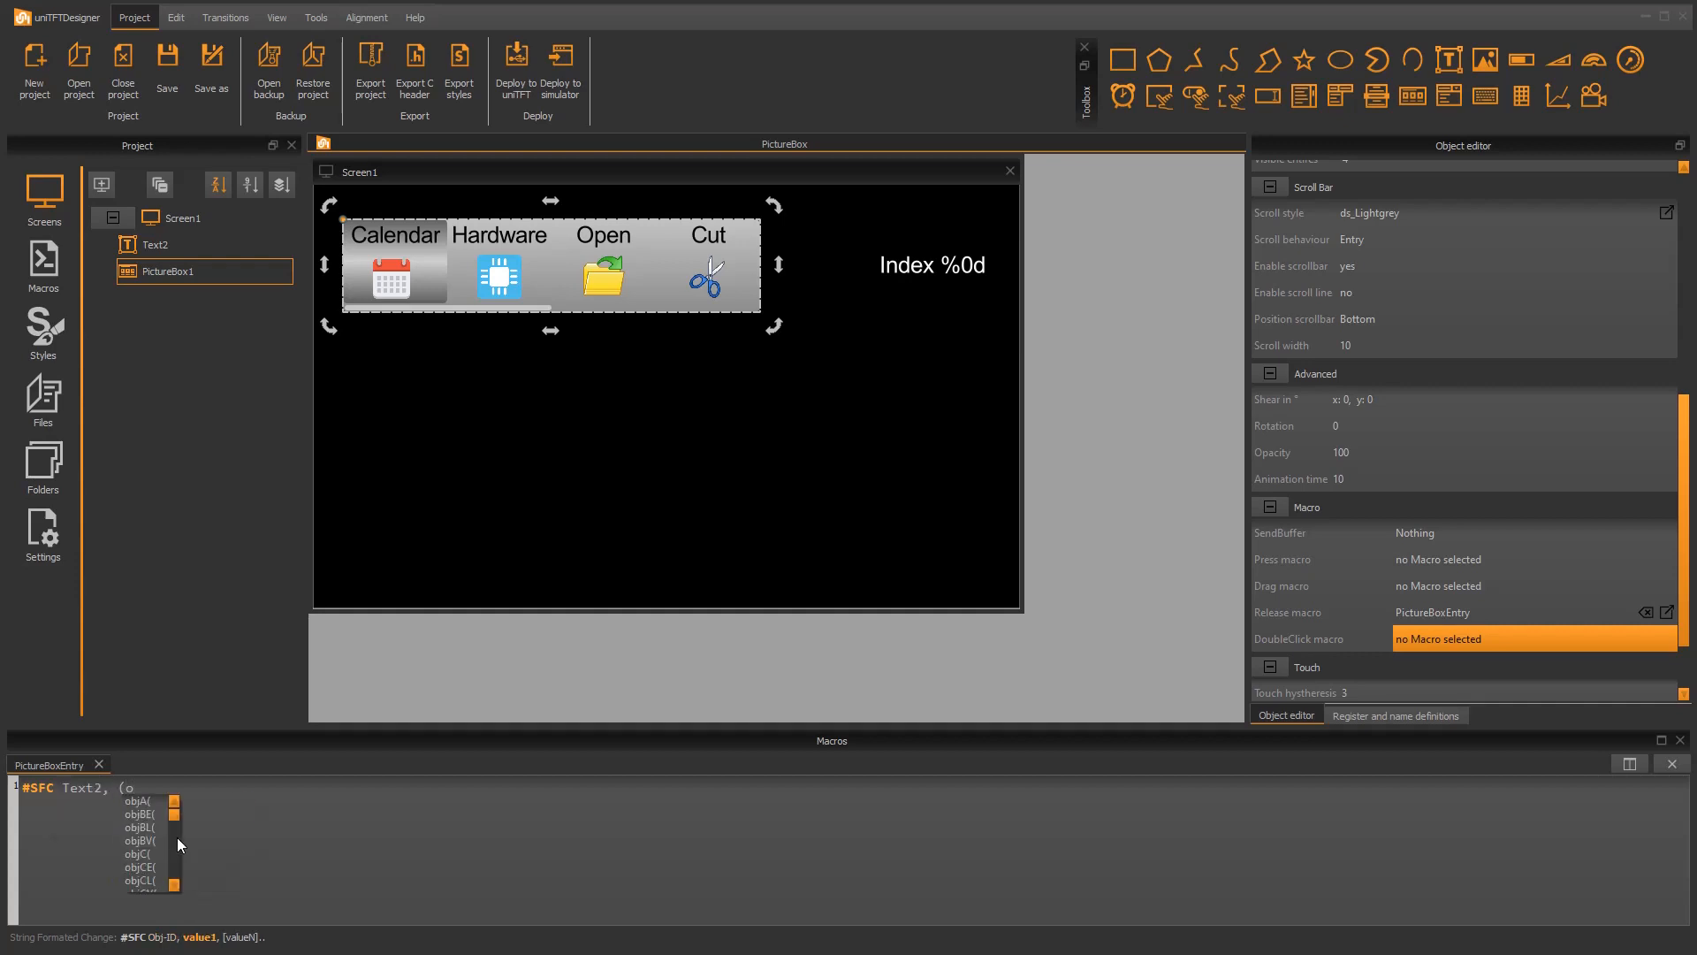
type("bjPV")
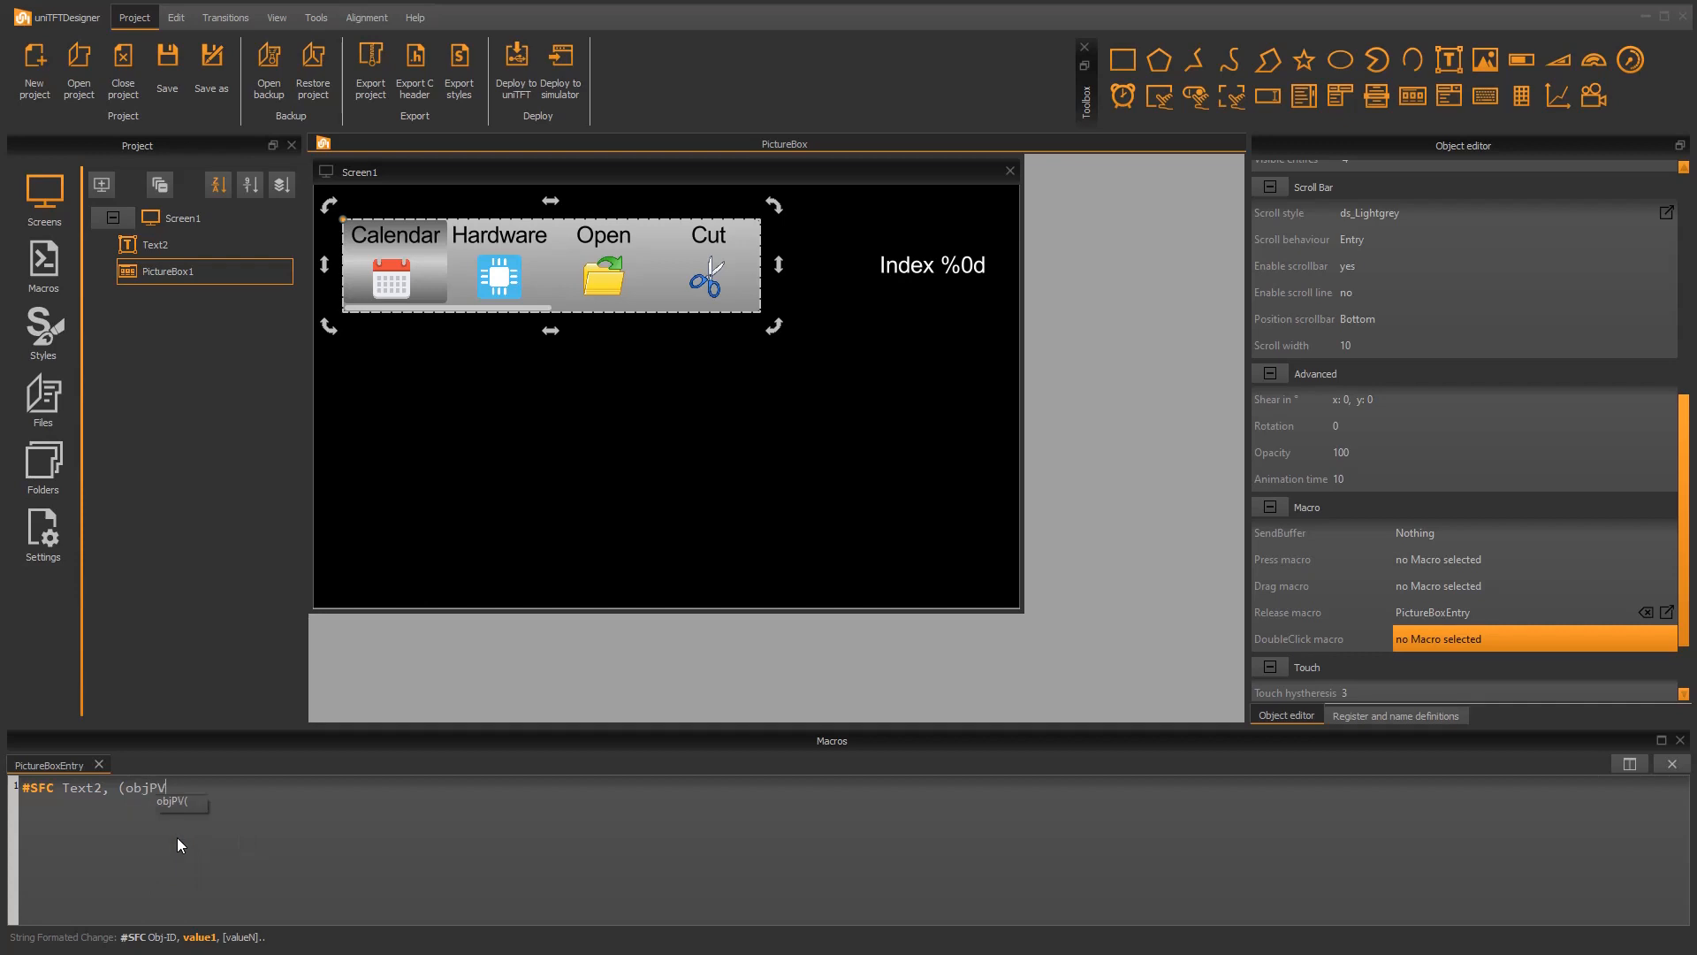
type("(PictureBox1")
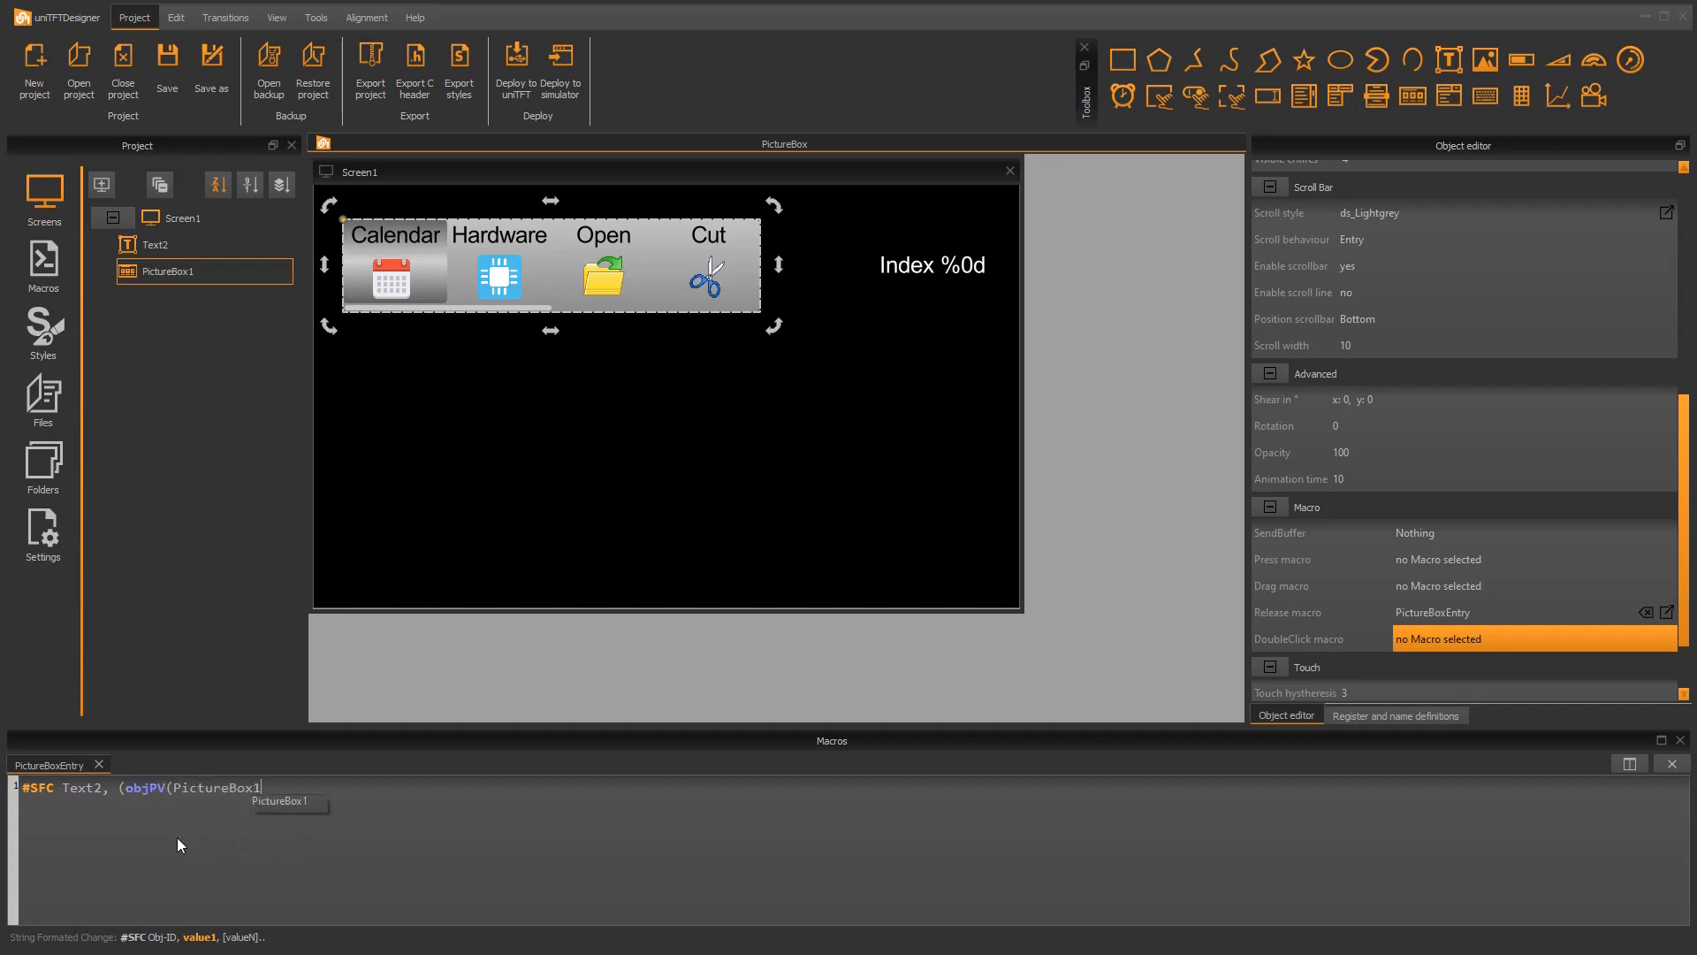
type("))")
key("Escape")
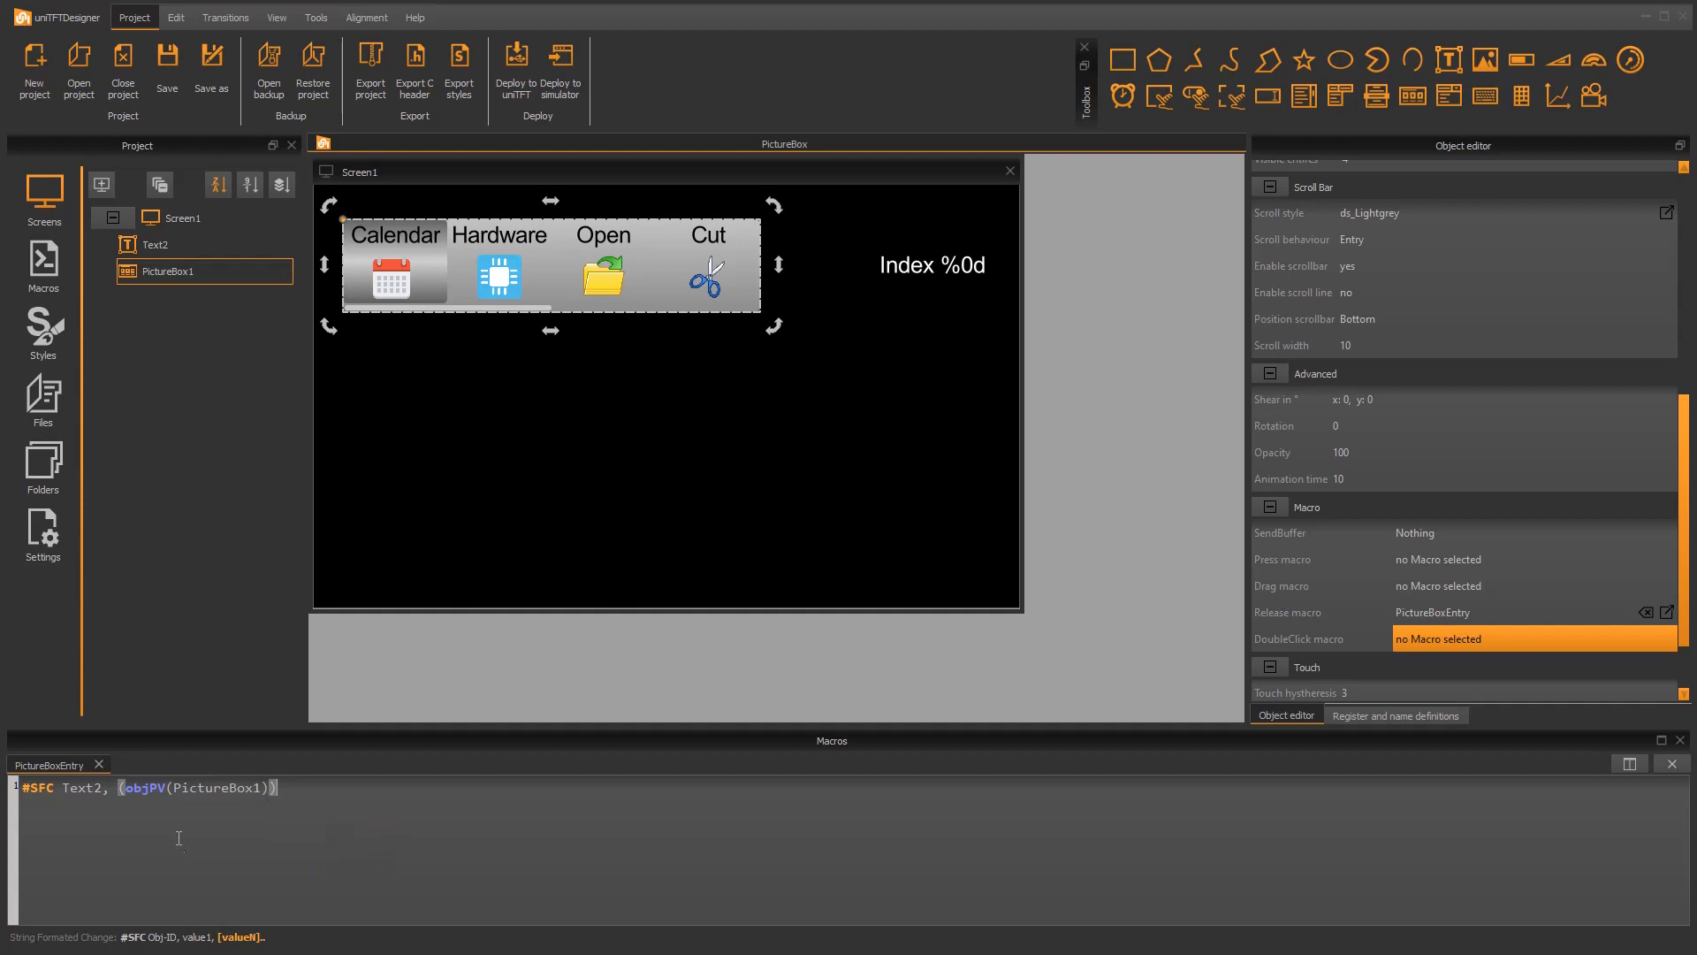
Step: Deploy the project to the simulator, test the index text by selecting Hardware, Rewind, Users and Open, and close the simulator
left_click(576, 51)
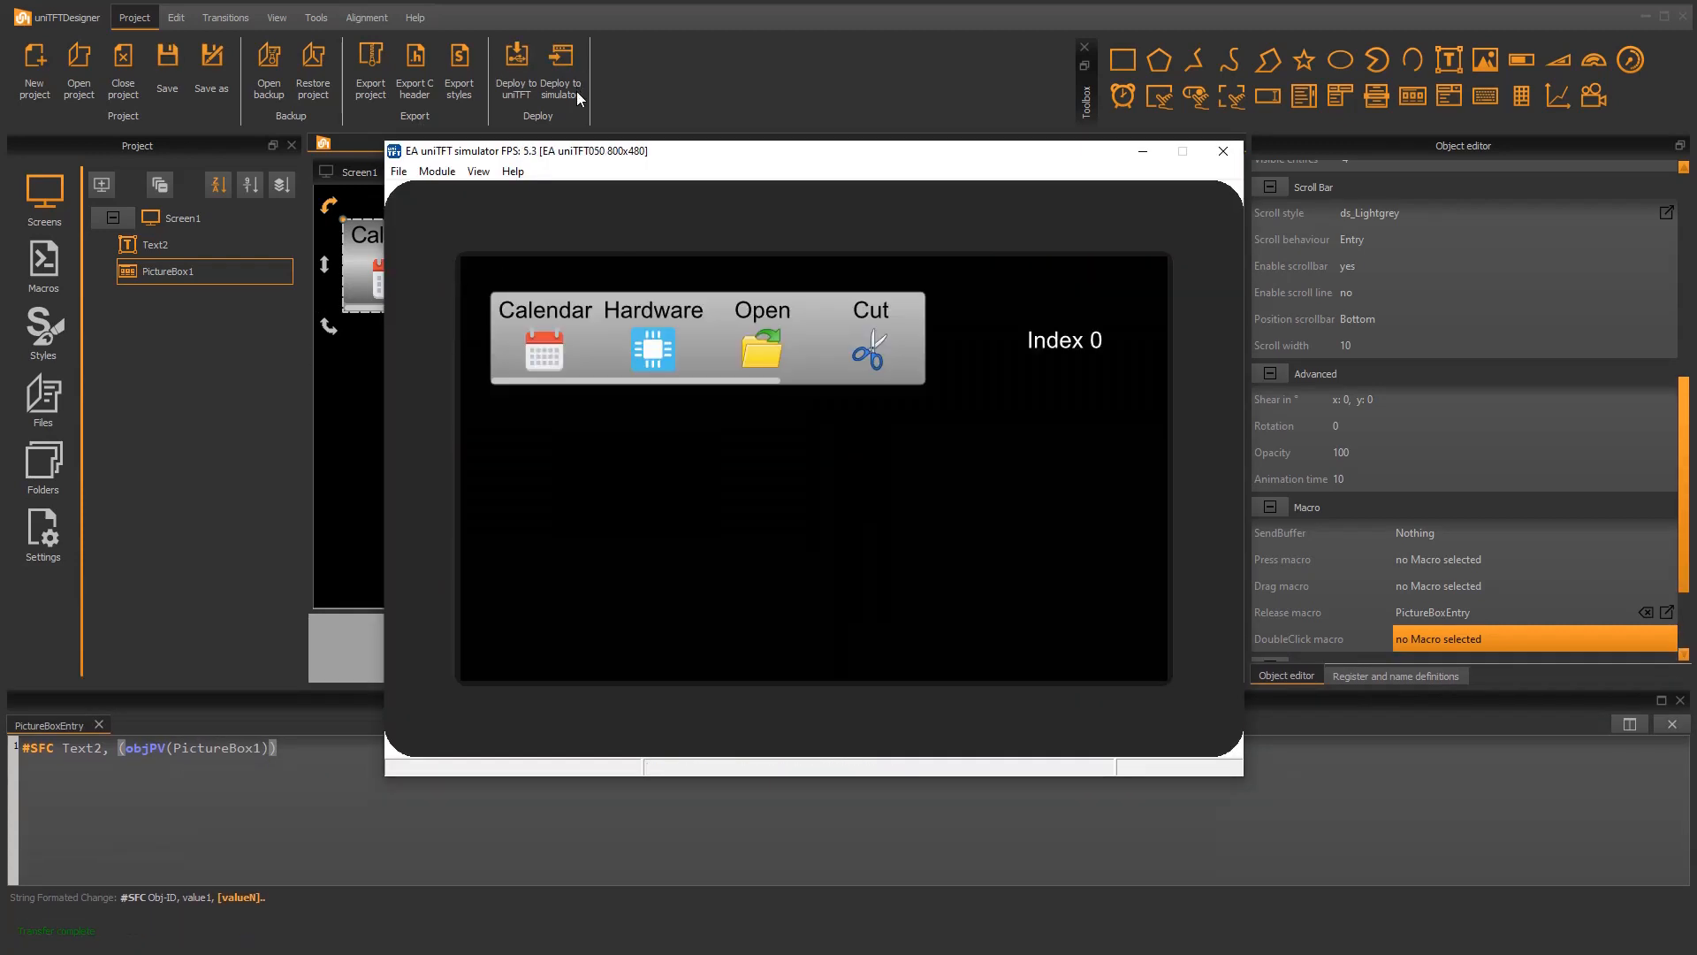
left_click(659, 346)
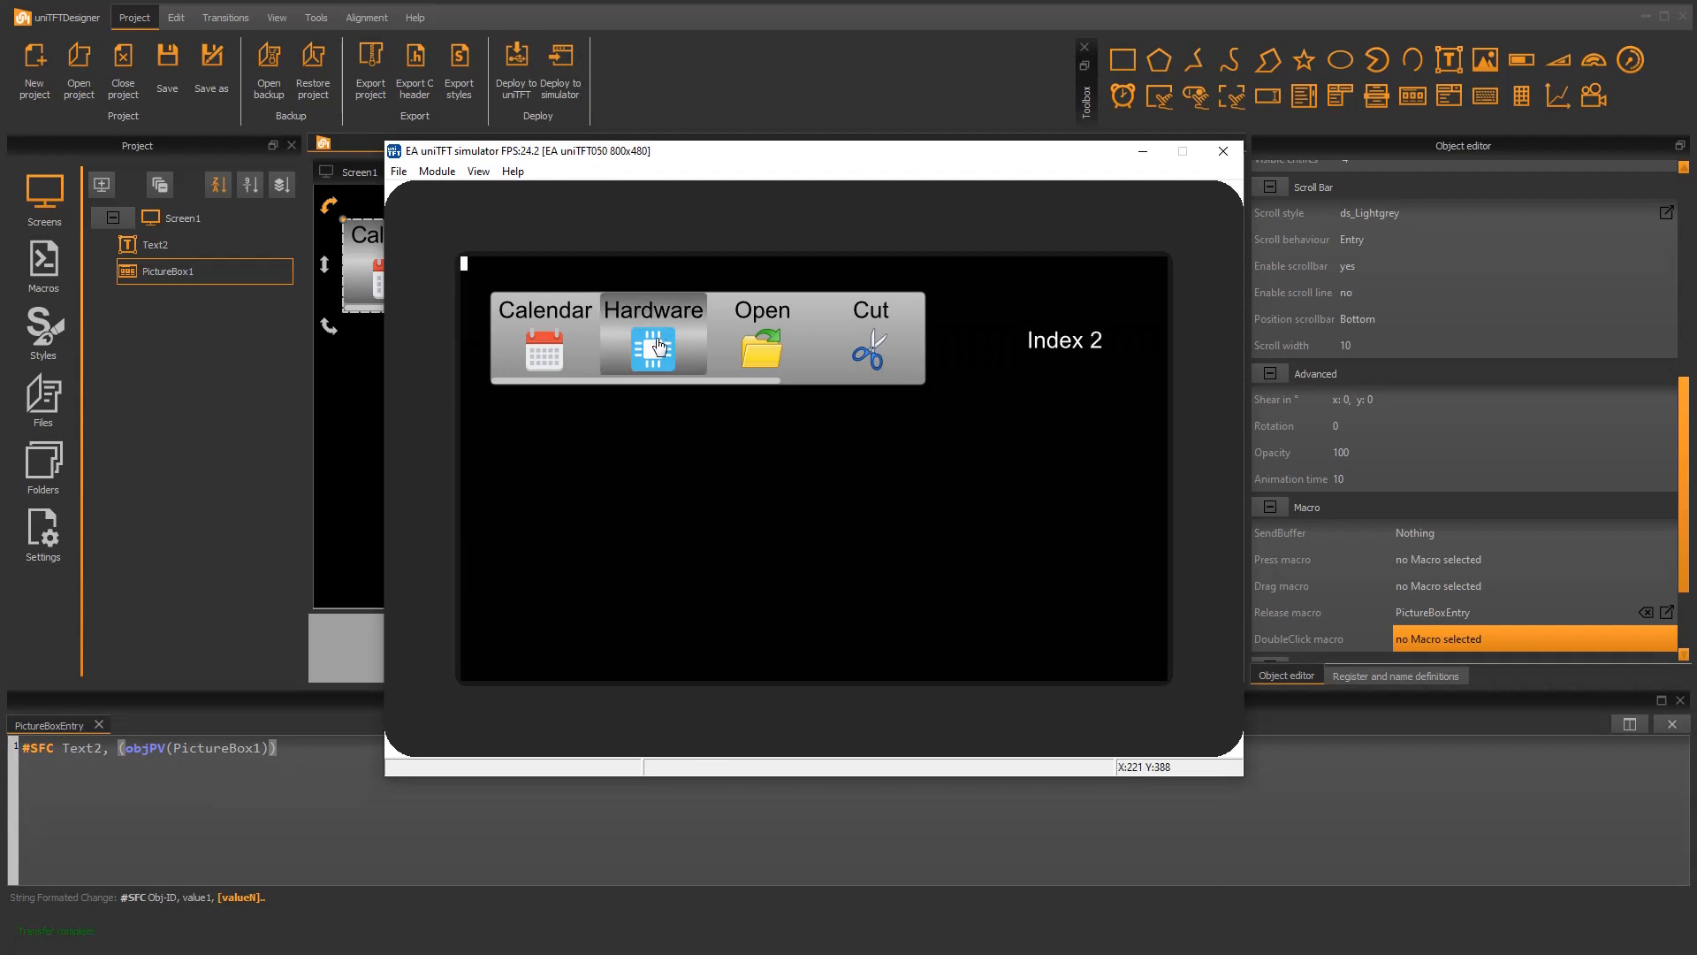
scroll(831, 341, "down", 2)
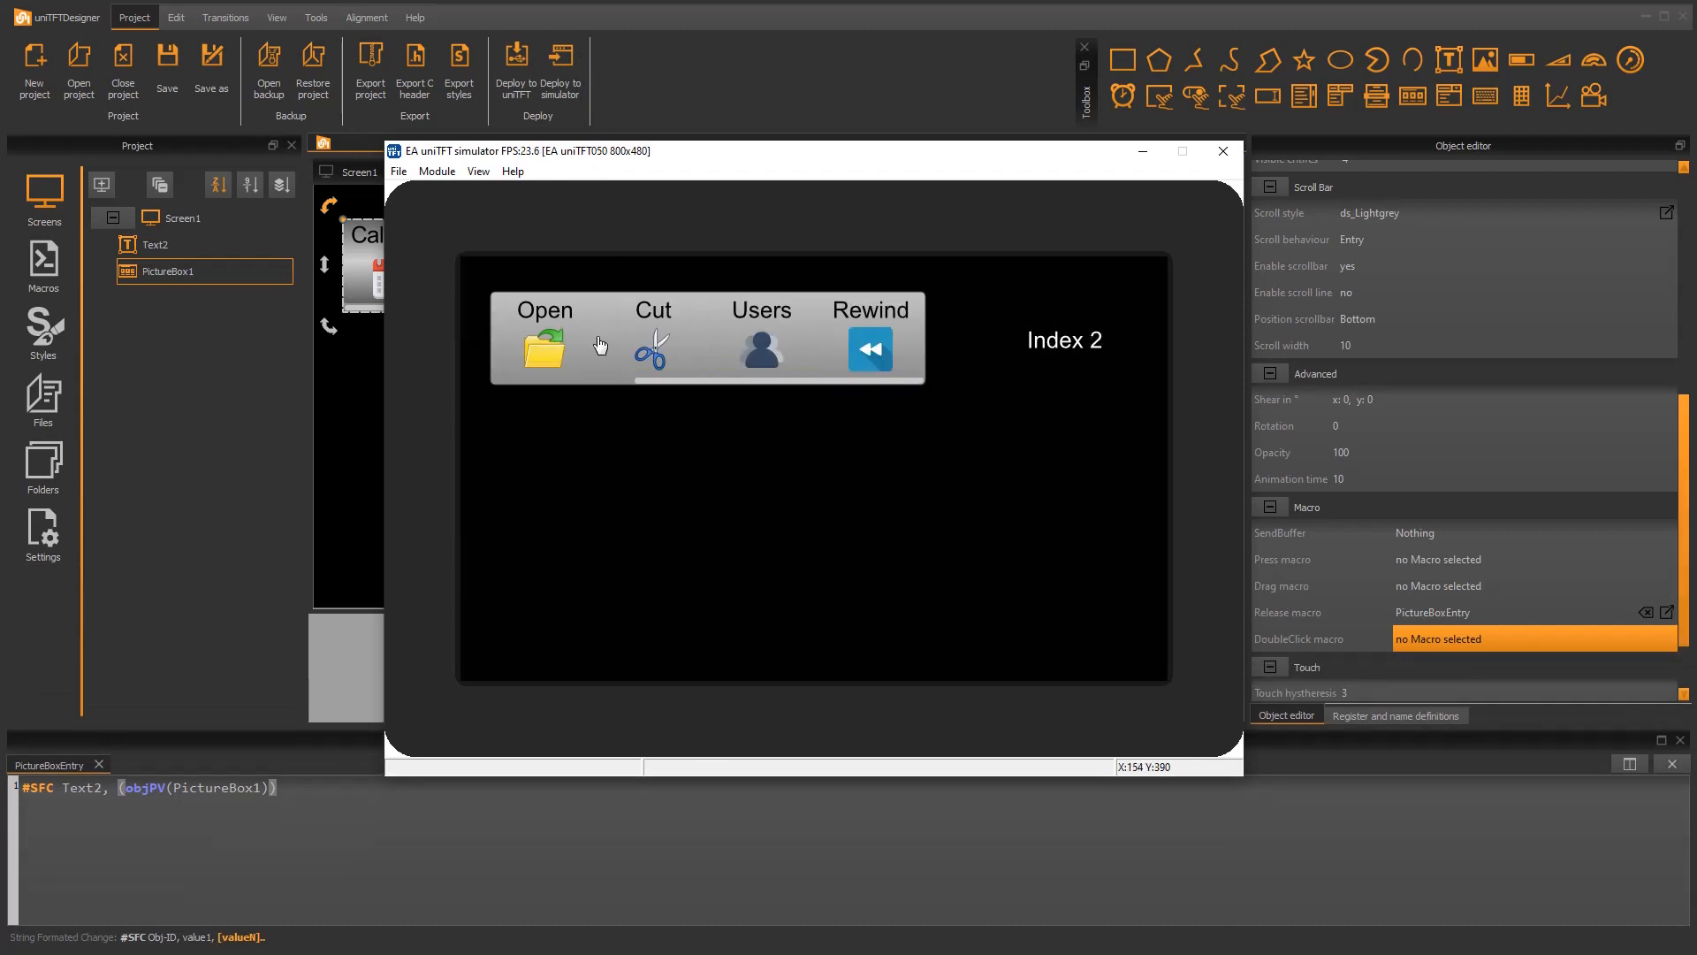
left_click(840, 345)
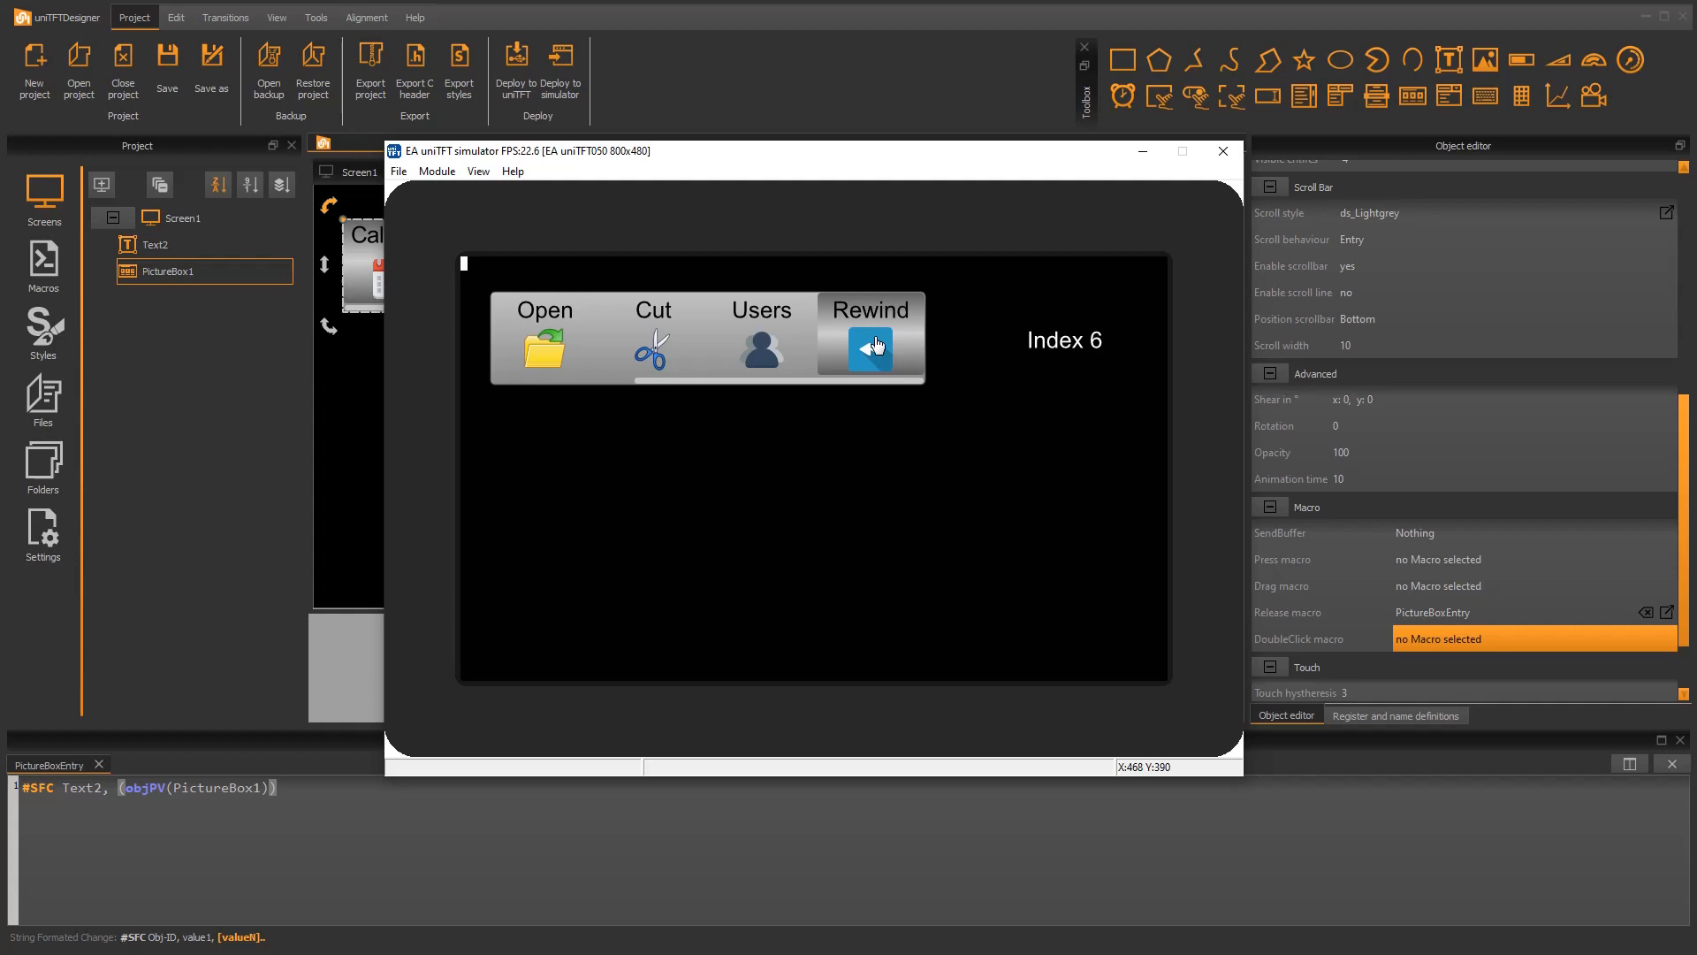
left_click(756, 350)
left_click(545, 347)
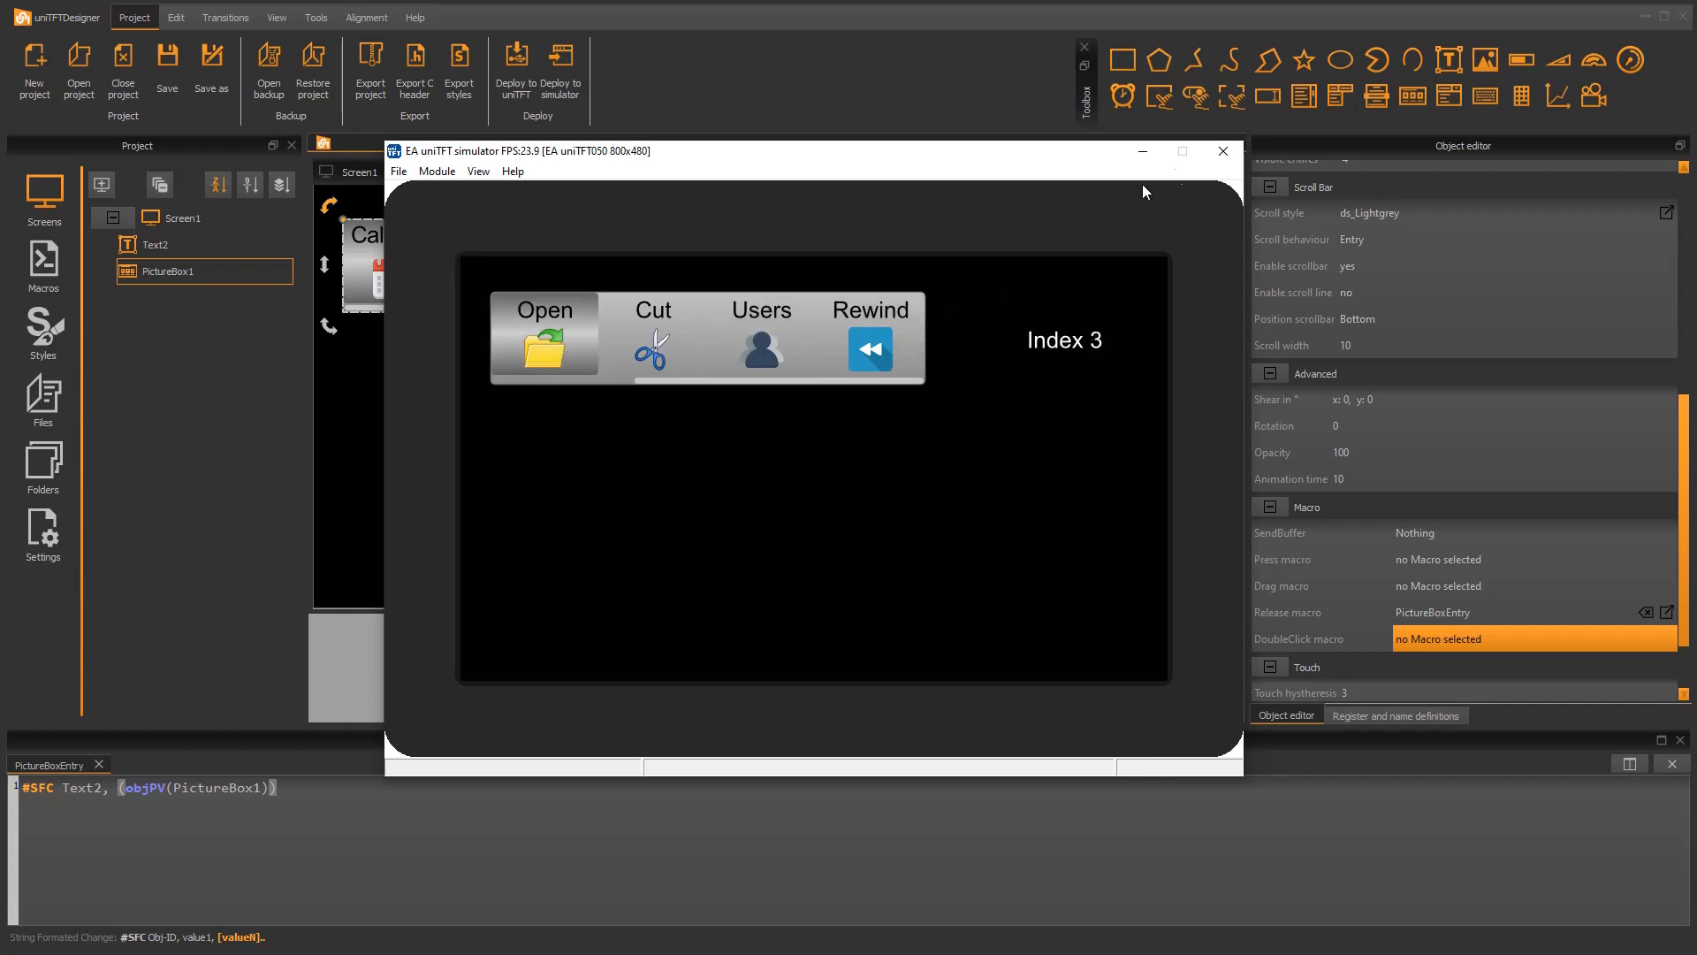
left_click(1216, 156)
Step: Add a second picture box with Vertical direction and place it below the first one at about x 34, y 301
left_click(975, 434)
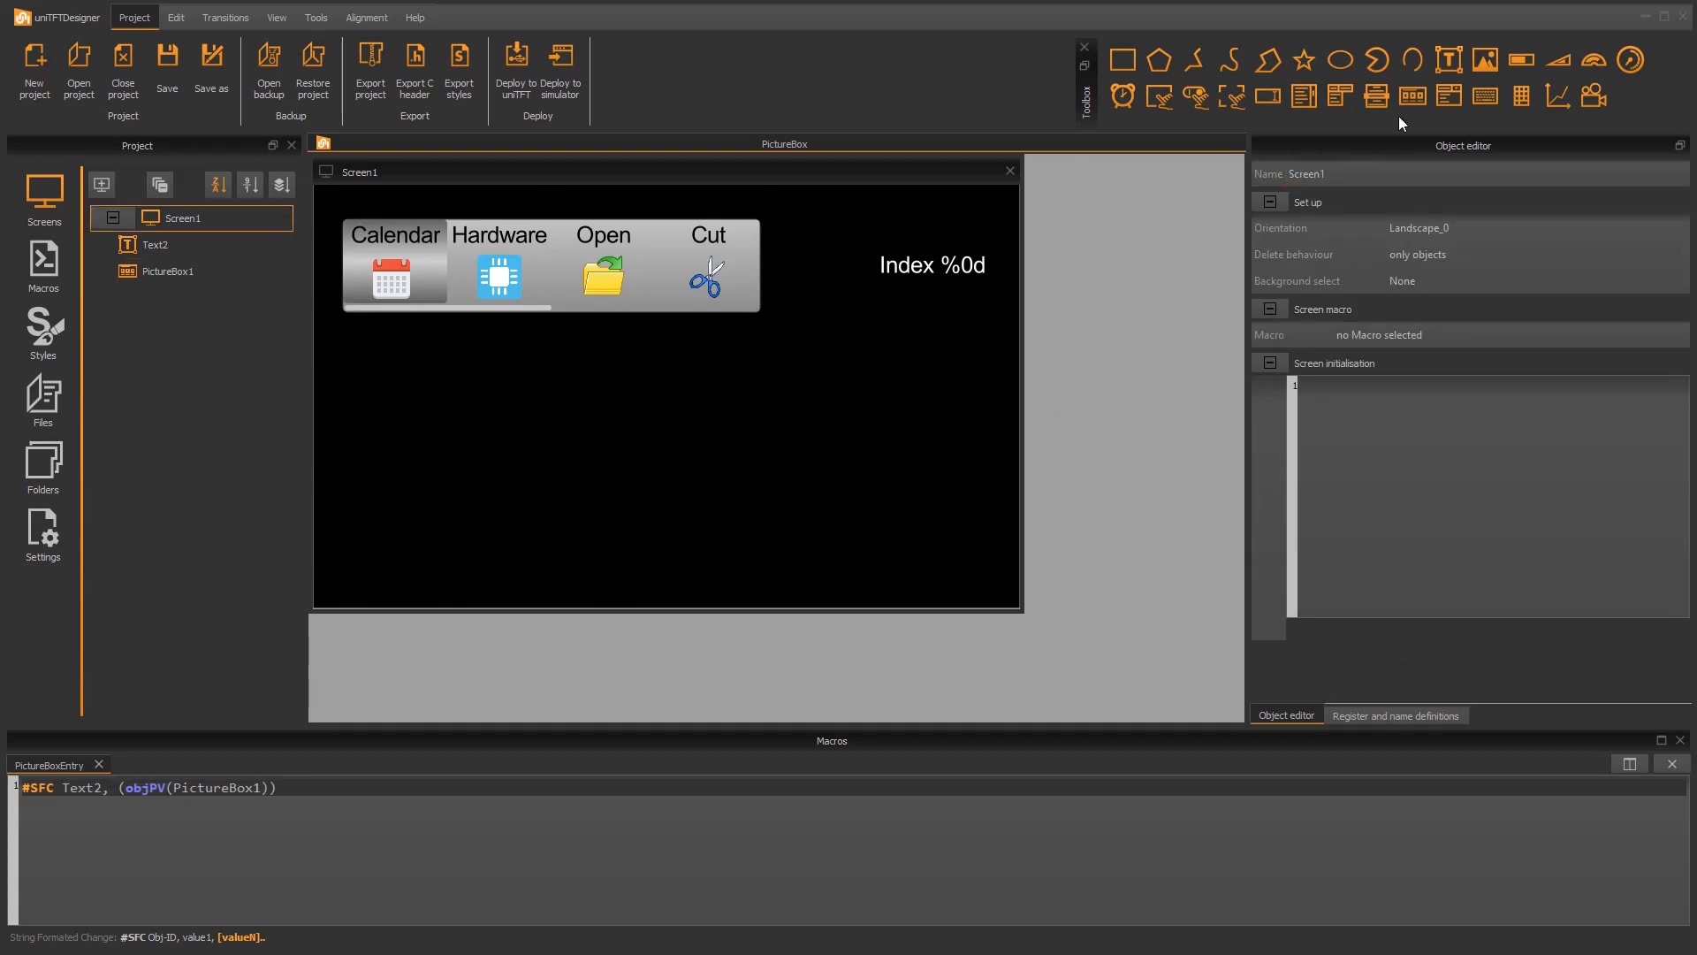
left_click_drag(1413, 95, 623, 439)
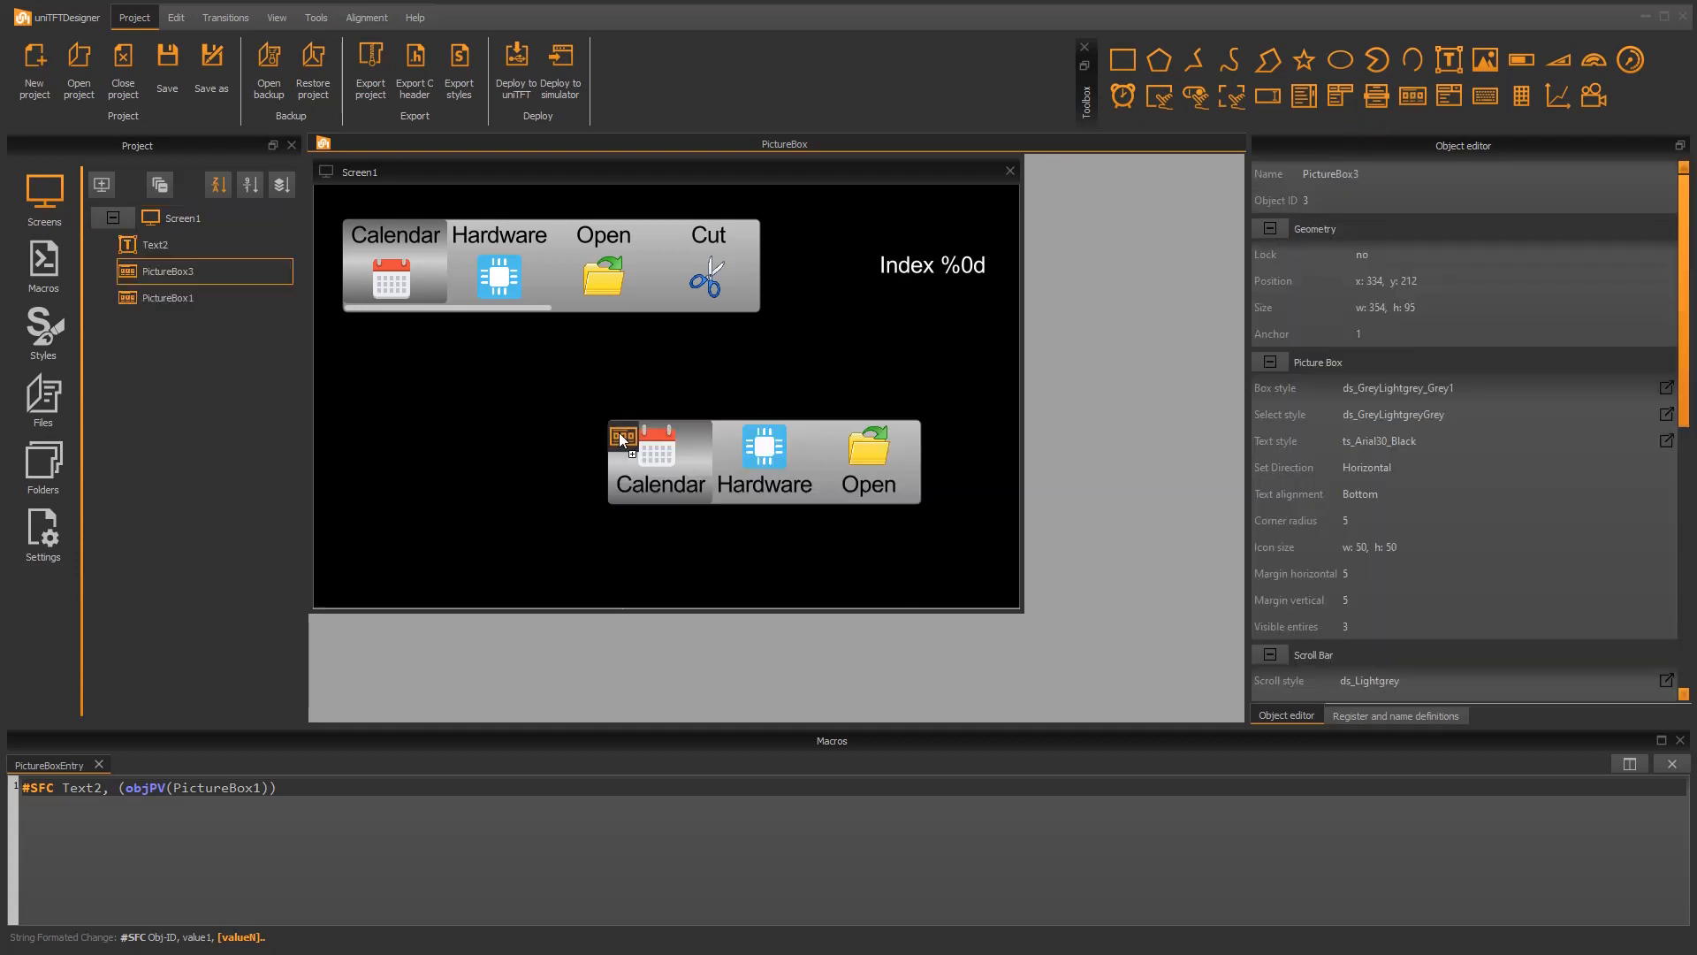
left_click(1372, 454)
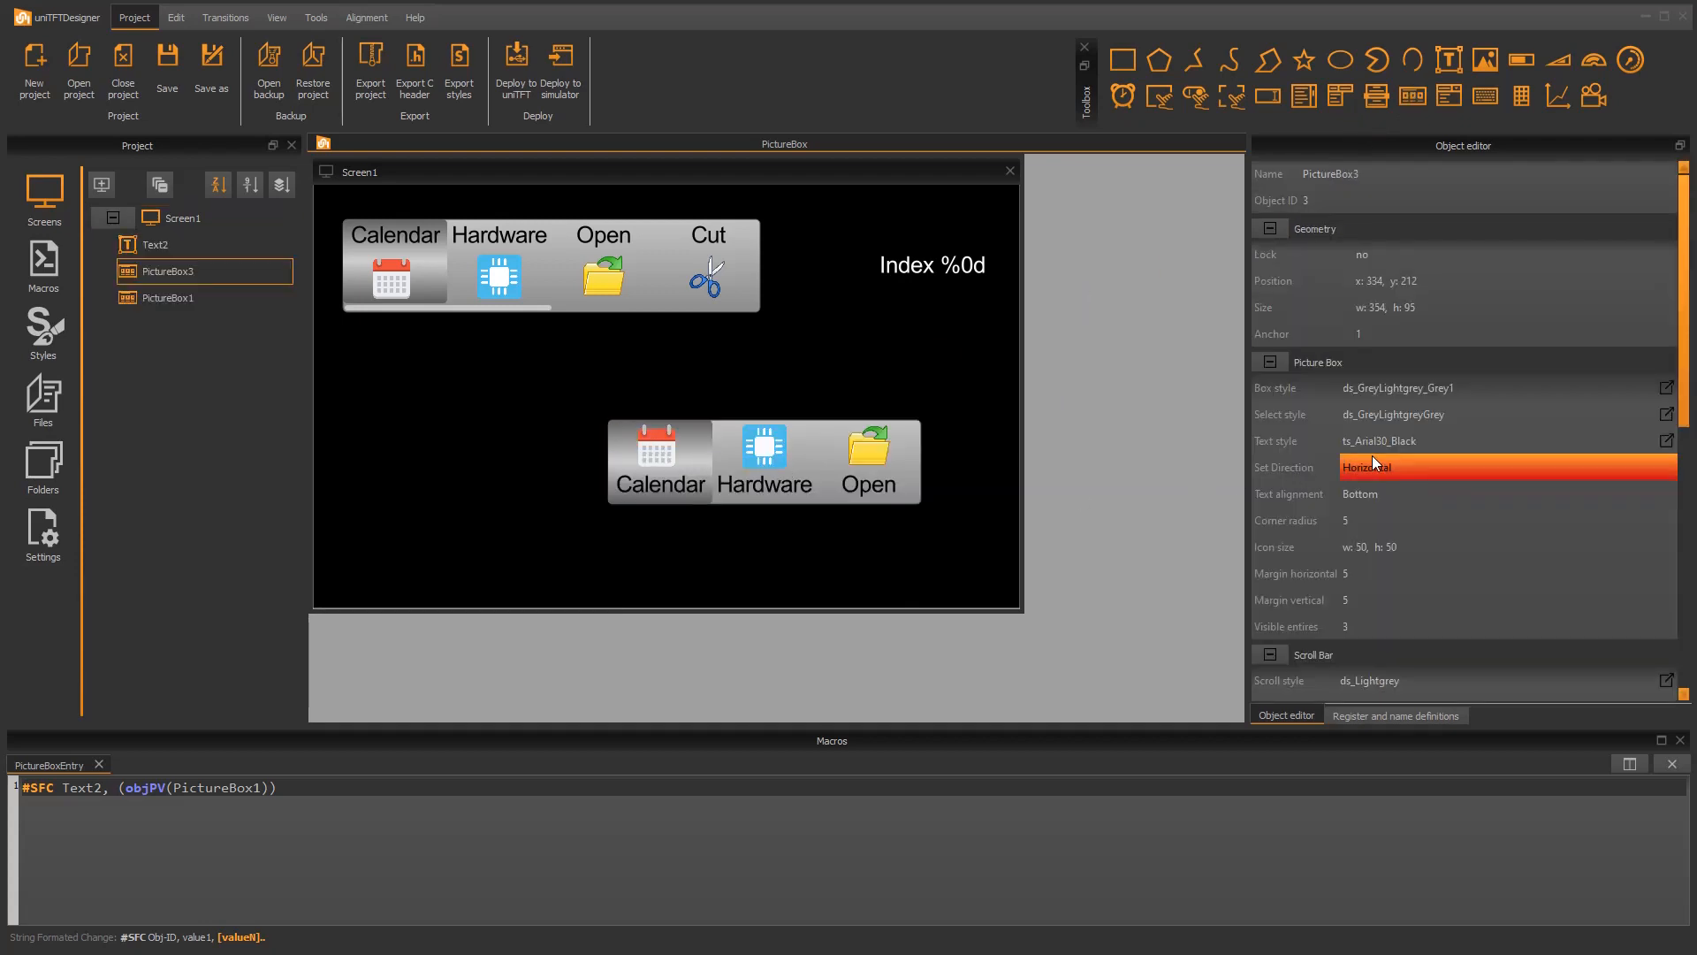
left_click(1373, 459)
left_click(1366, 495)
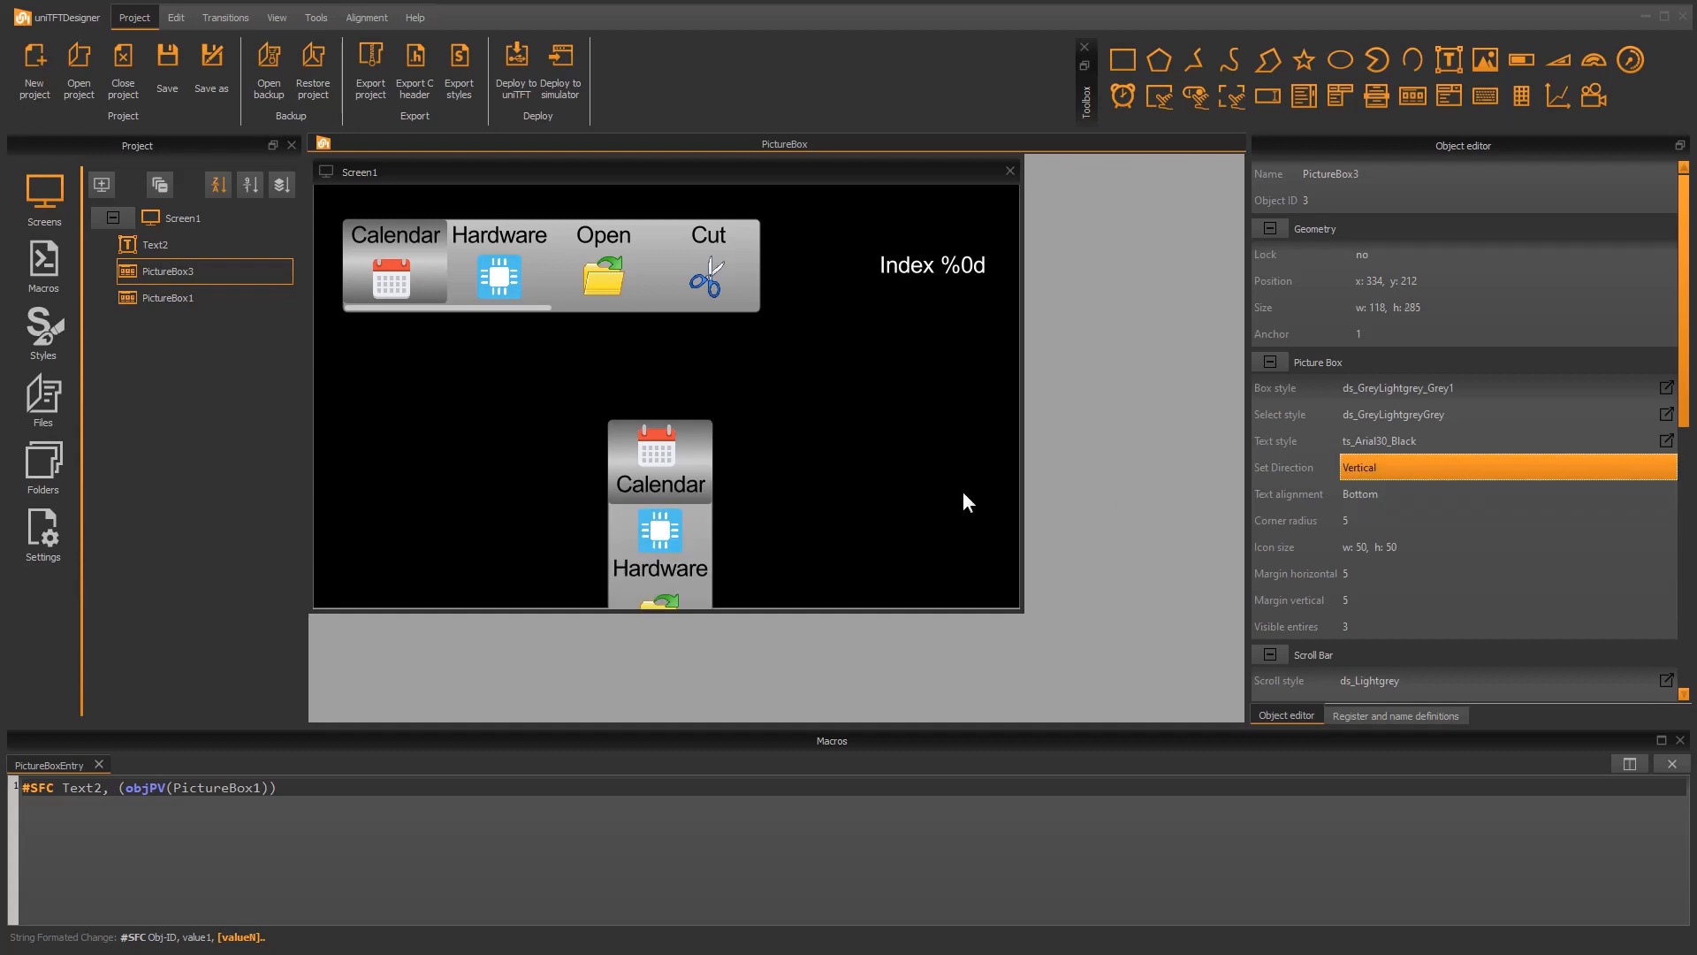
left_click_drag(679, 502, 414, 425)
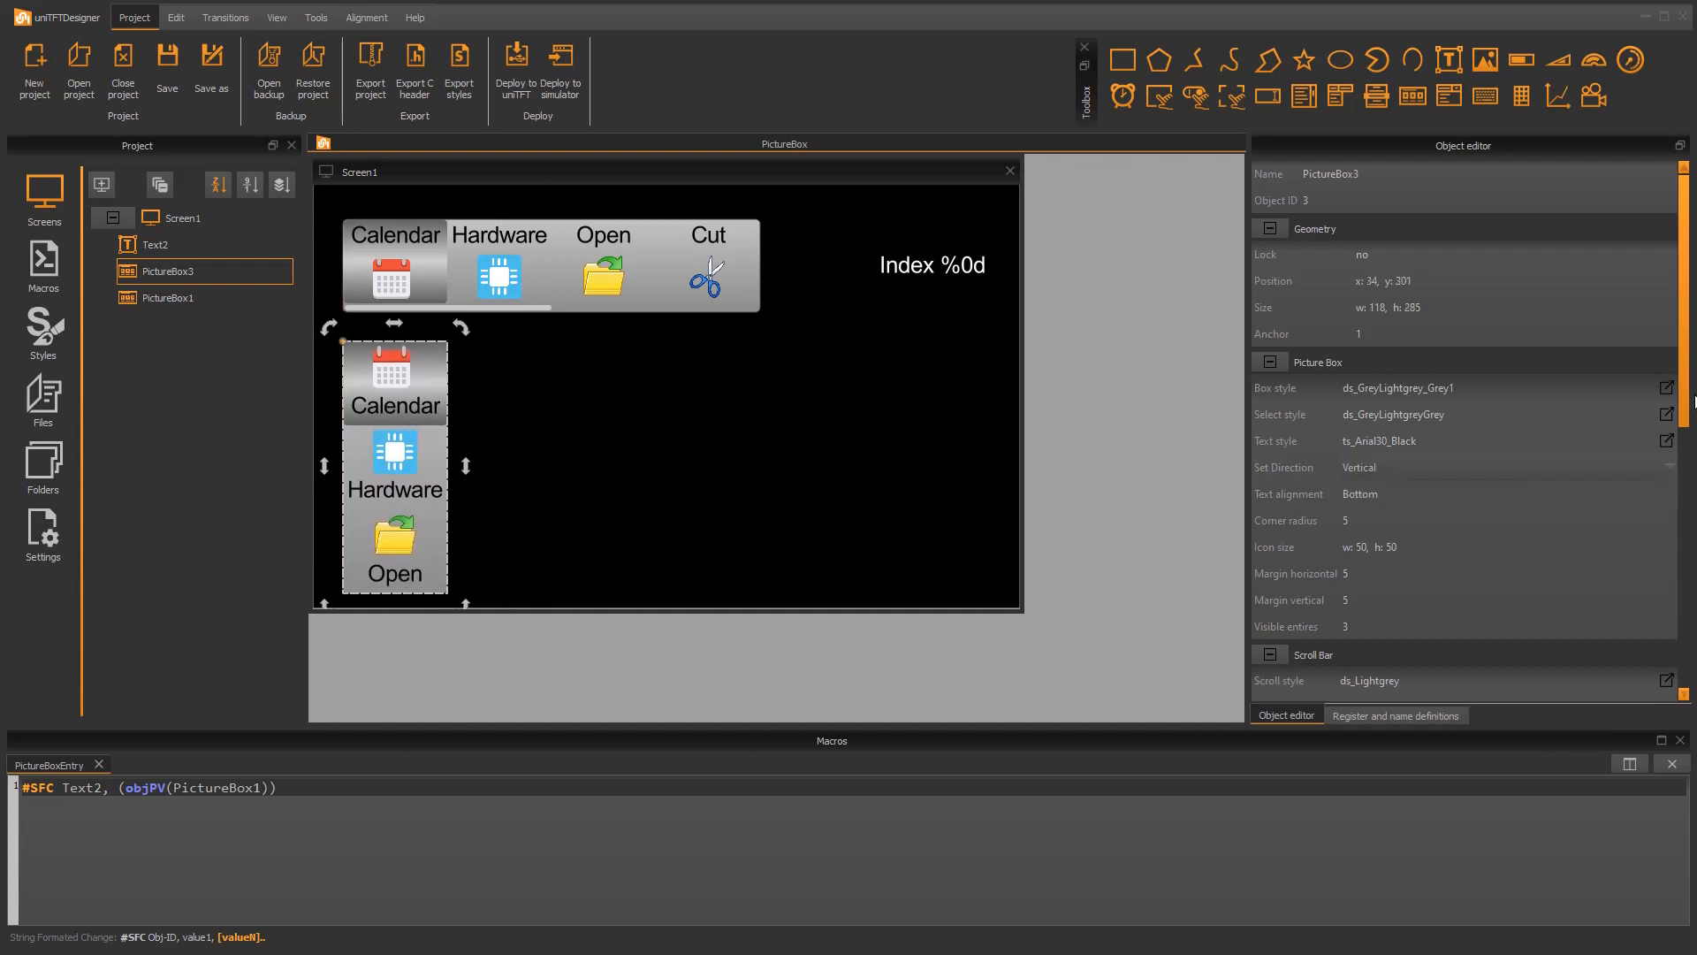
Step: Set the vertical picture box's scroll behaviour to Entry
scroll(1501, 495, "down", 3)
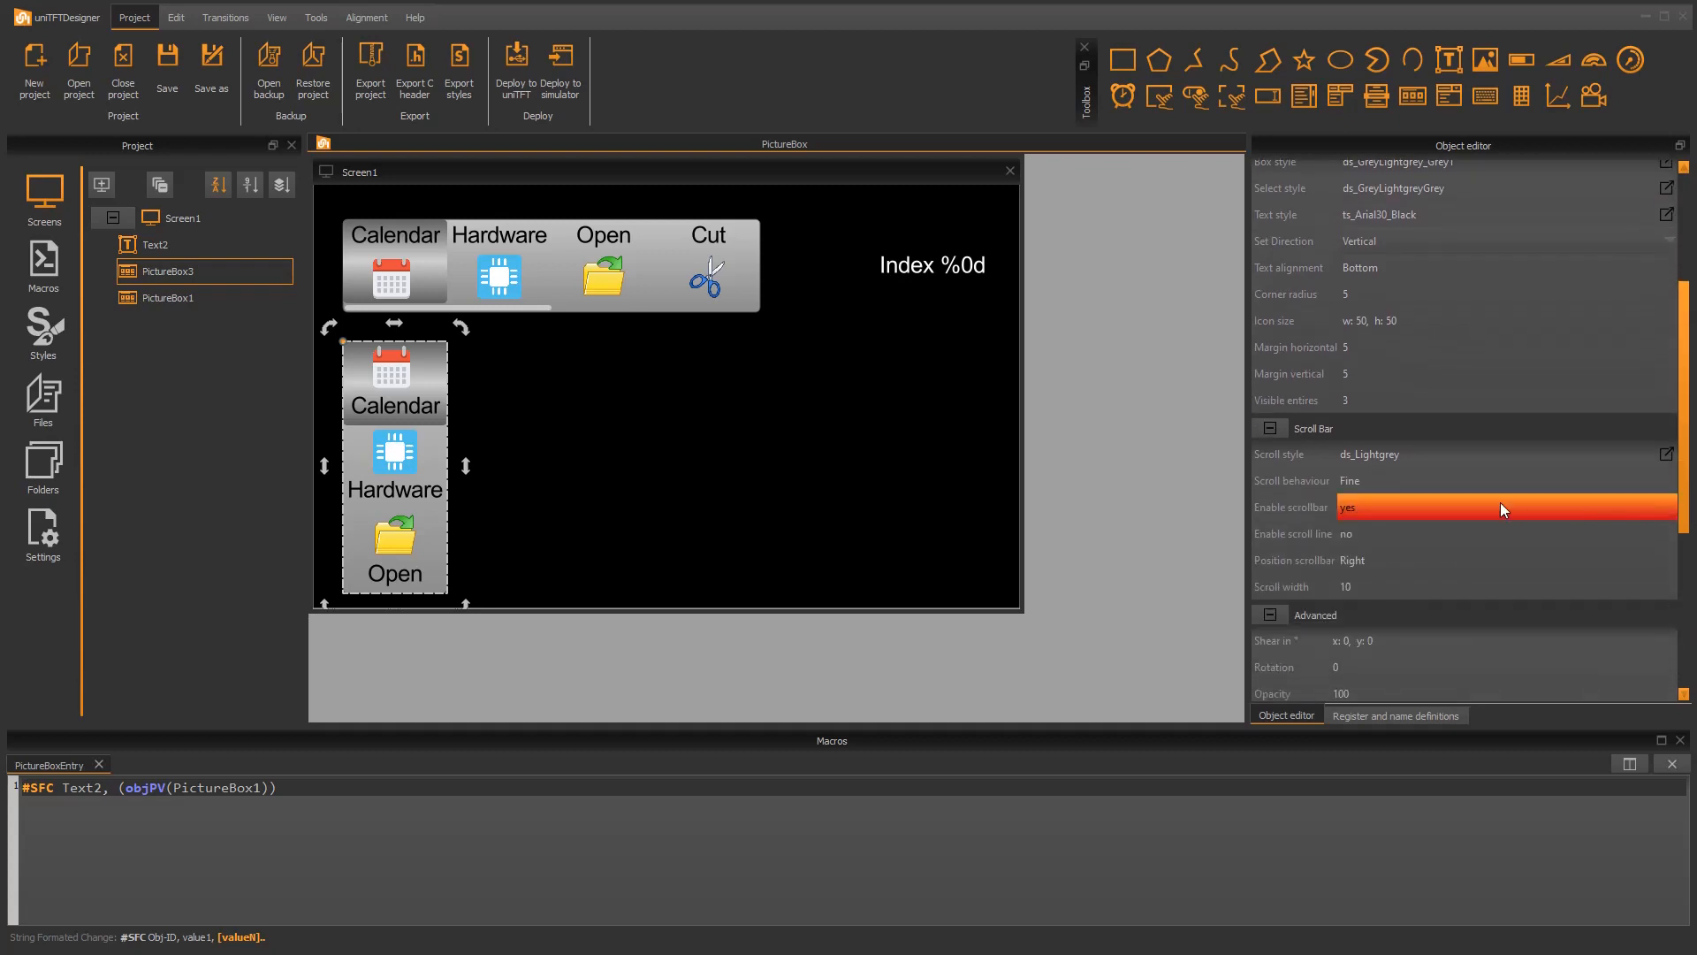
left_click(1462, 481)
left_click(1429, 493)
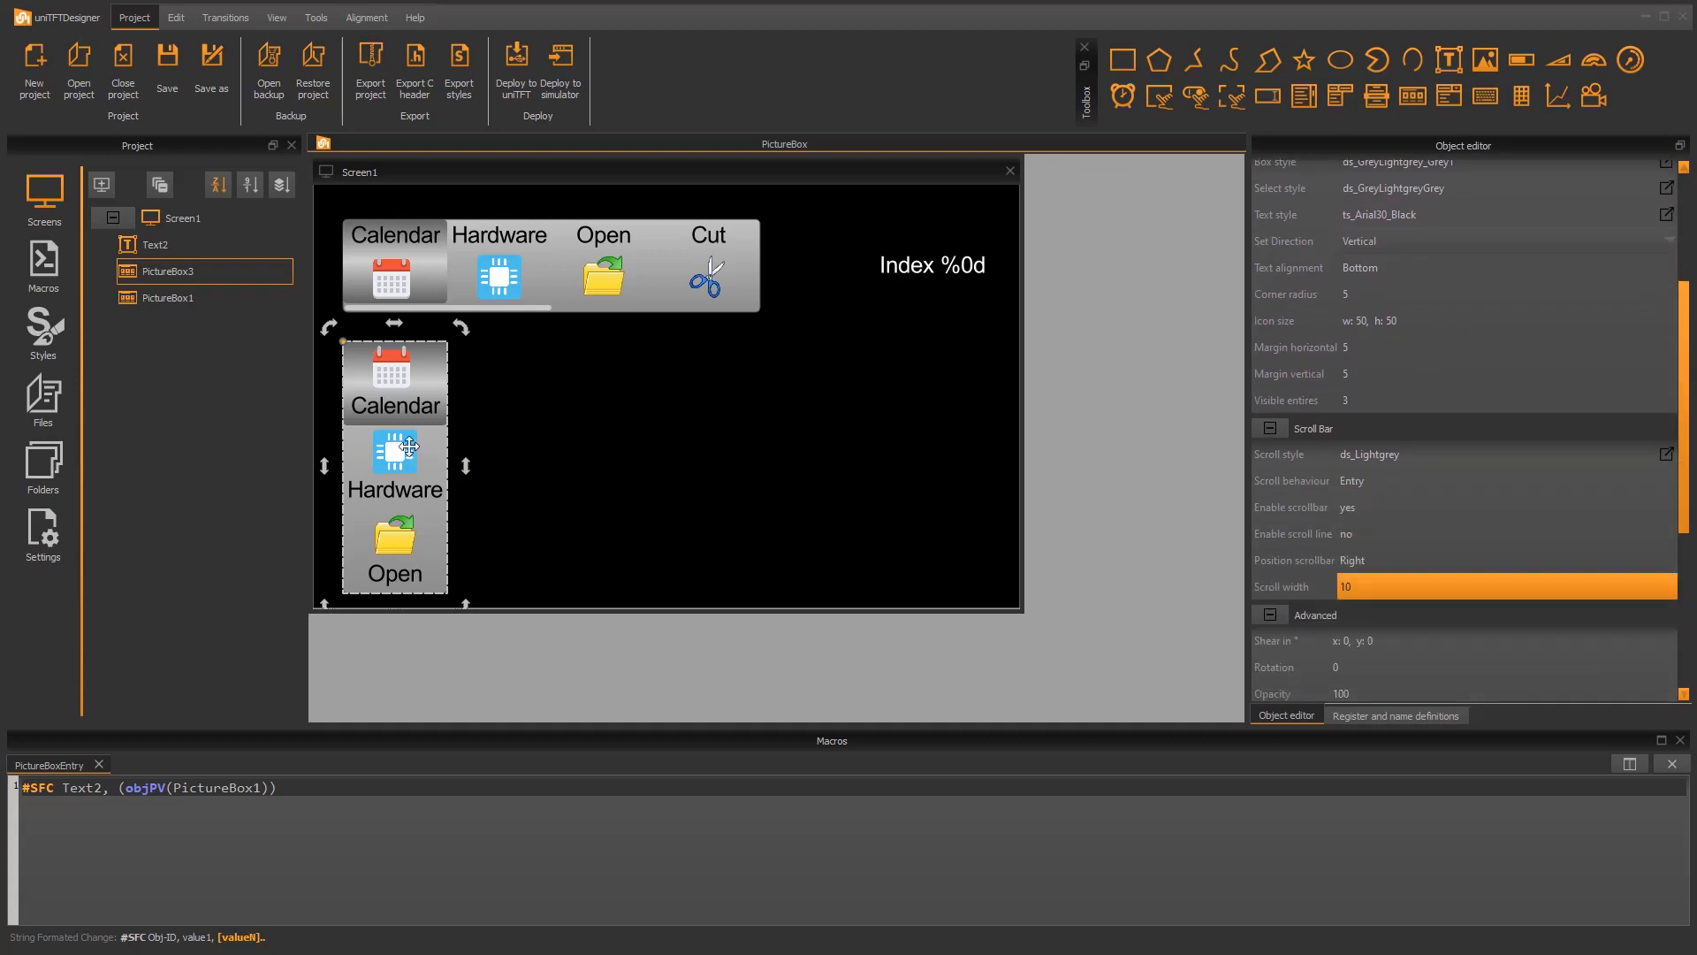
Step: Remove the image files from the Open, Hardware and Calendar entries of the vertical picture box
double_click(408, 447)
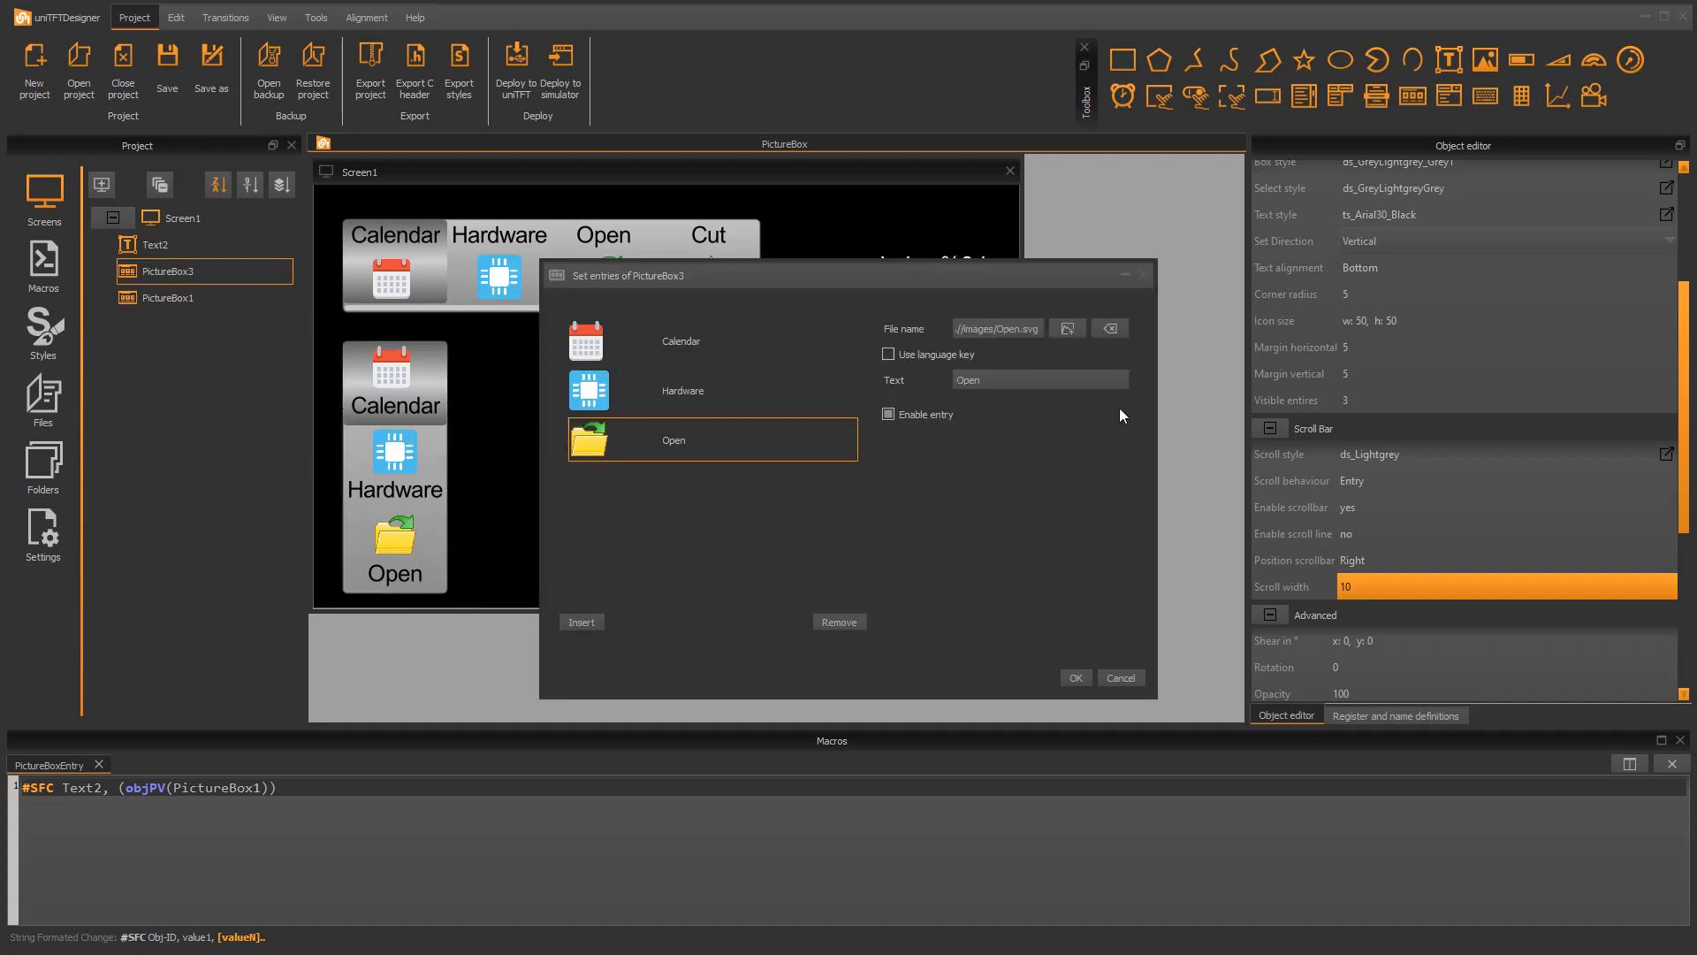
left_click(1111, 329)
left_click(581, 390)
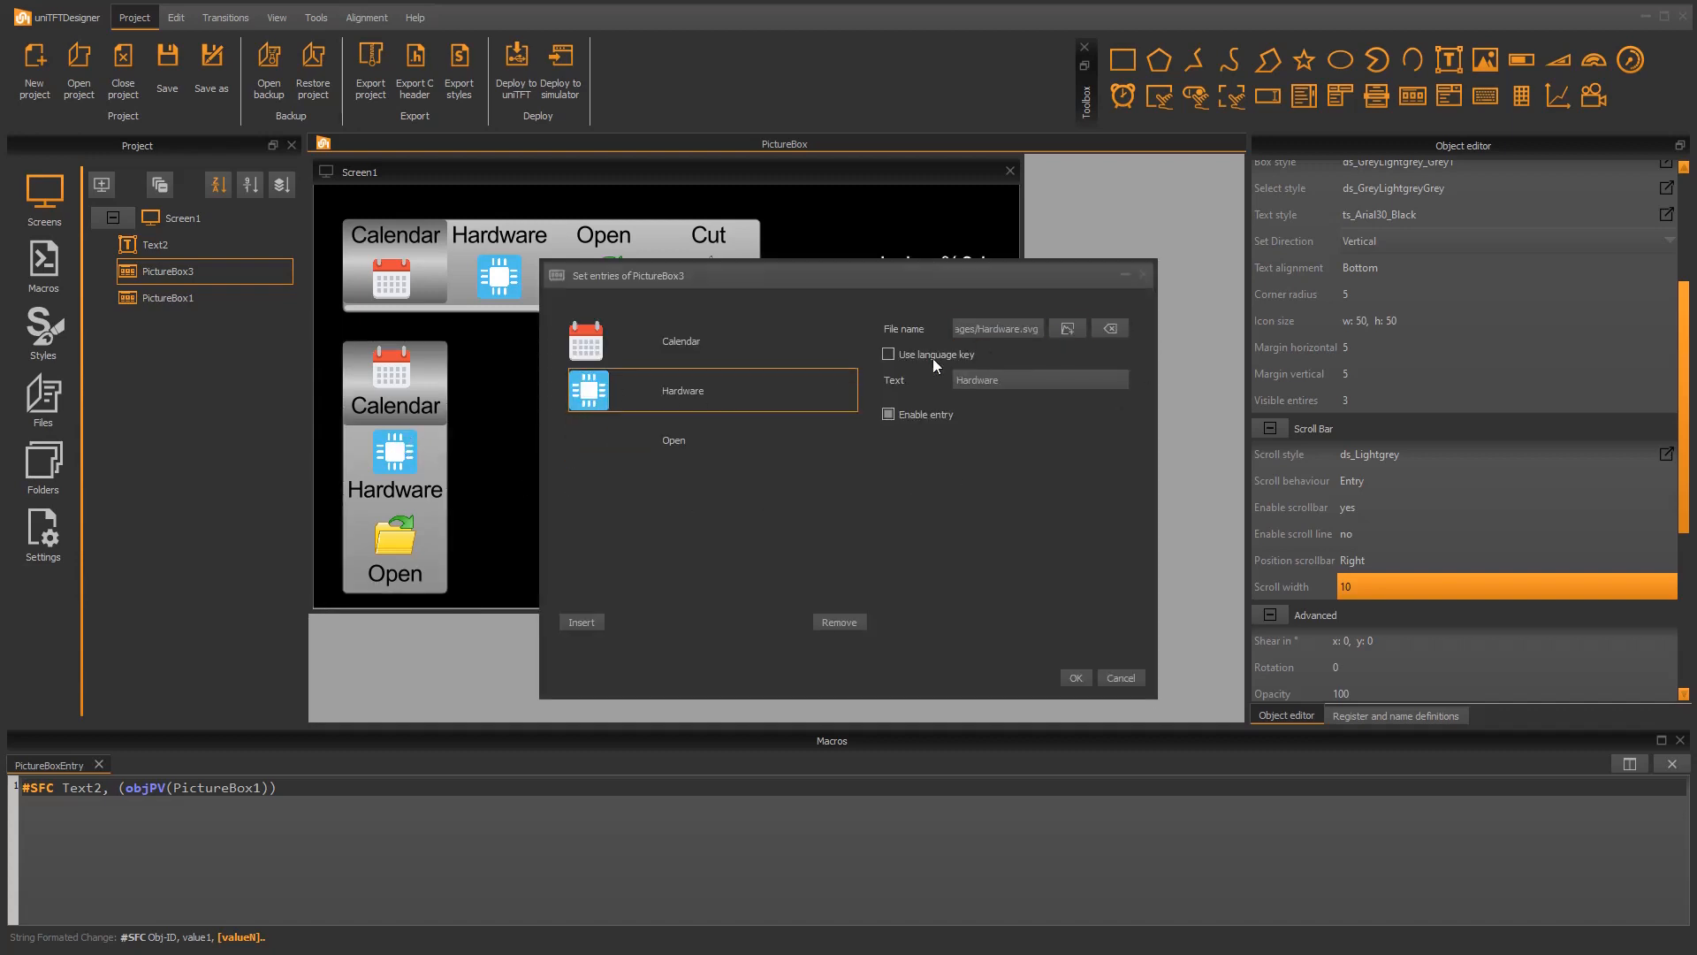
left_click(1116, 335)
left_click(610, 343)
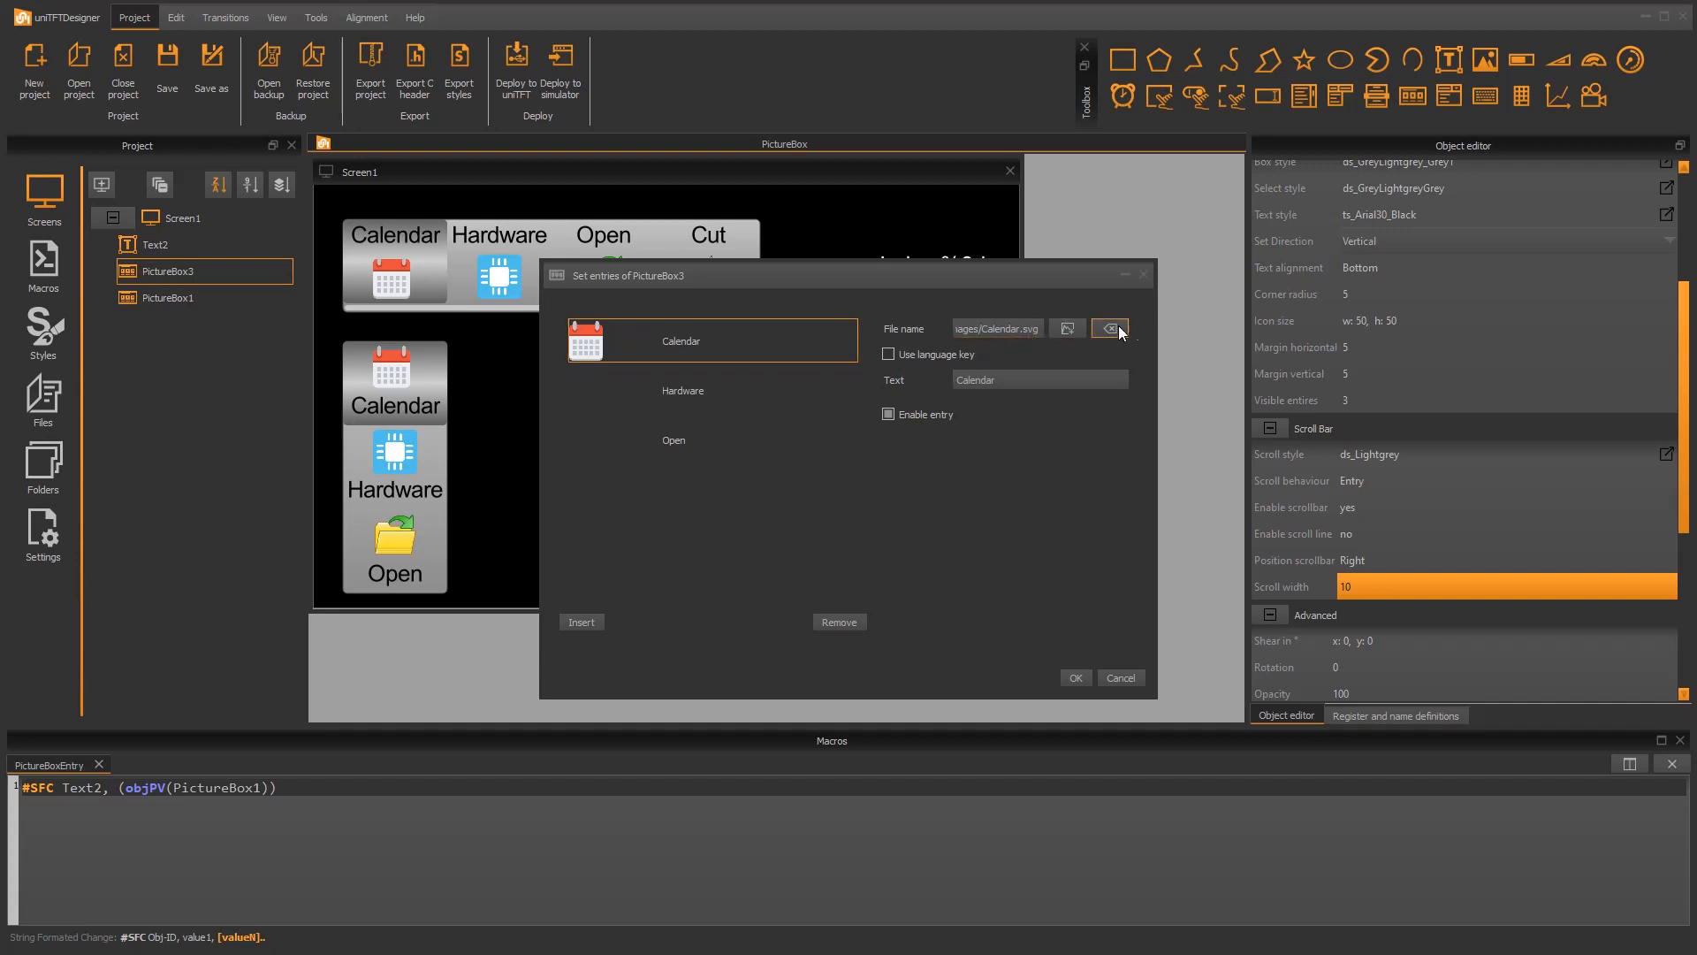
left_click(1111, 328)
left_click(1076, 678)
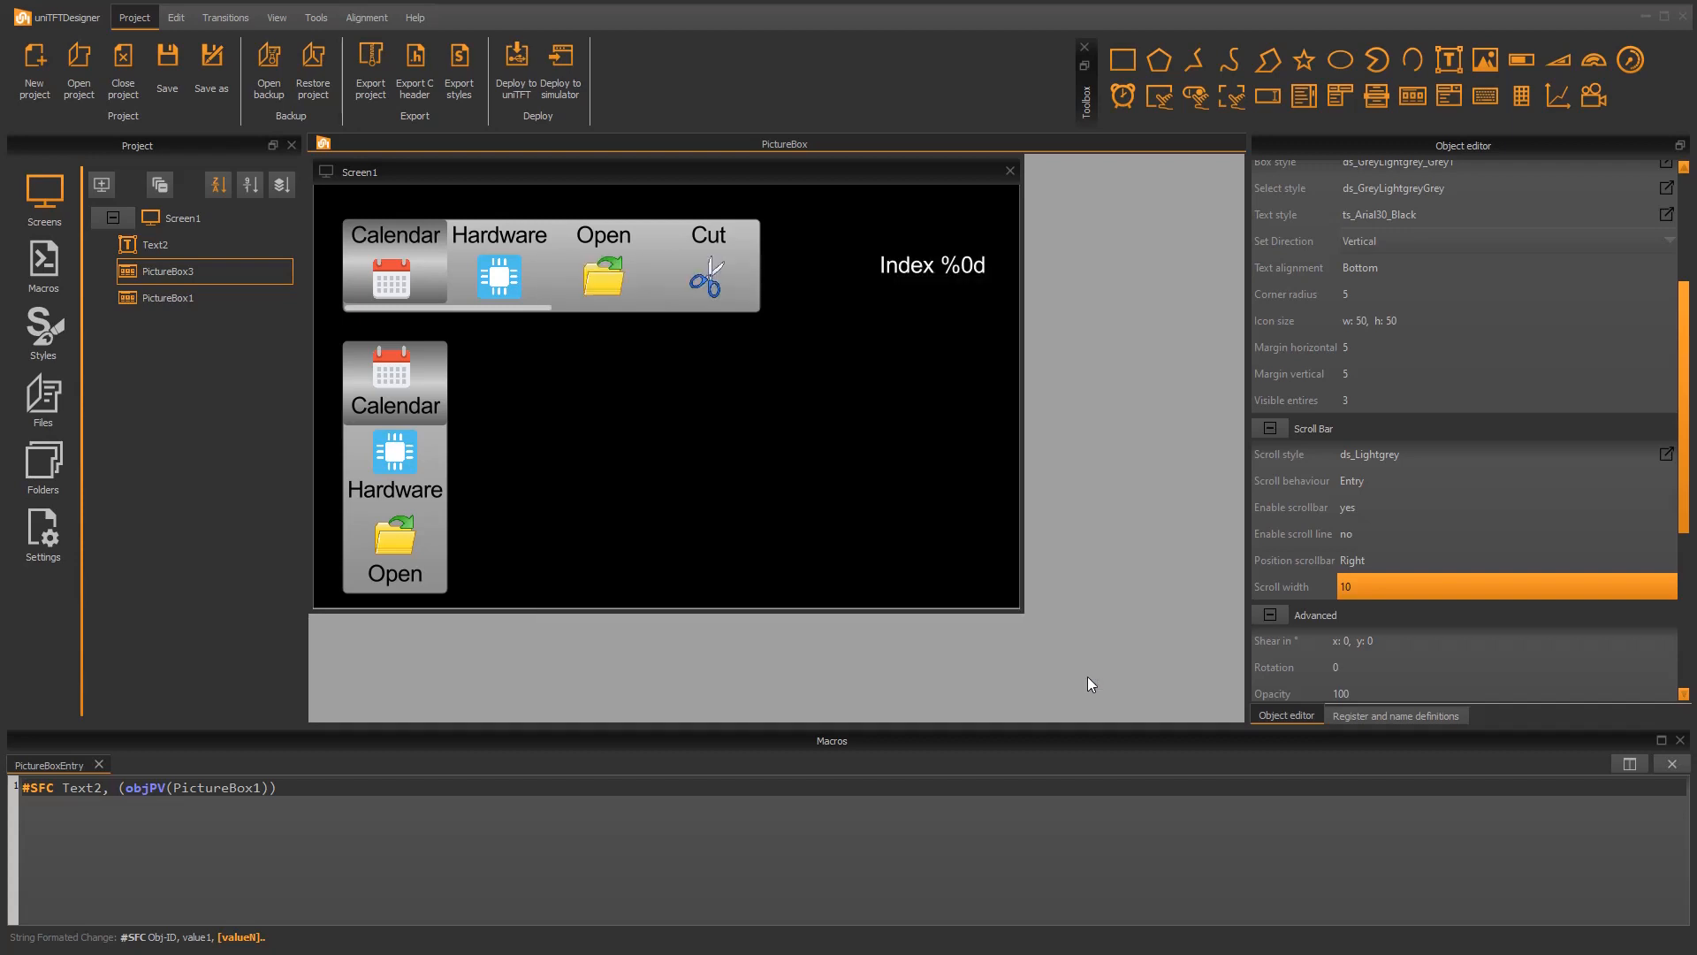
Step: Set the vertical picture box's icon size to width 0 and height 0
left_click(1357, 327)
double_click(1401, 324)
type("0")
key("Tab")
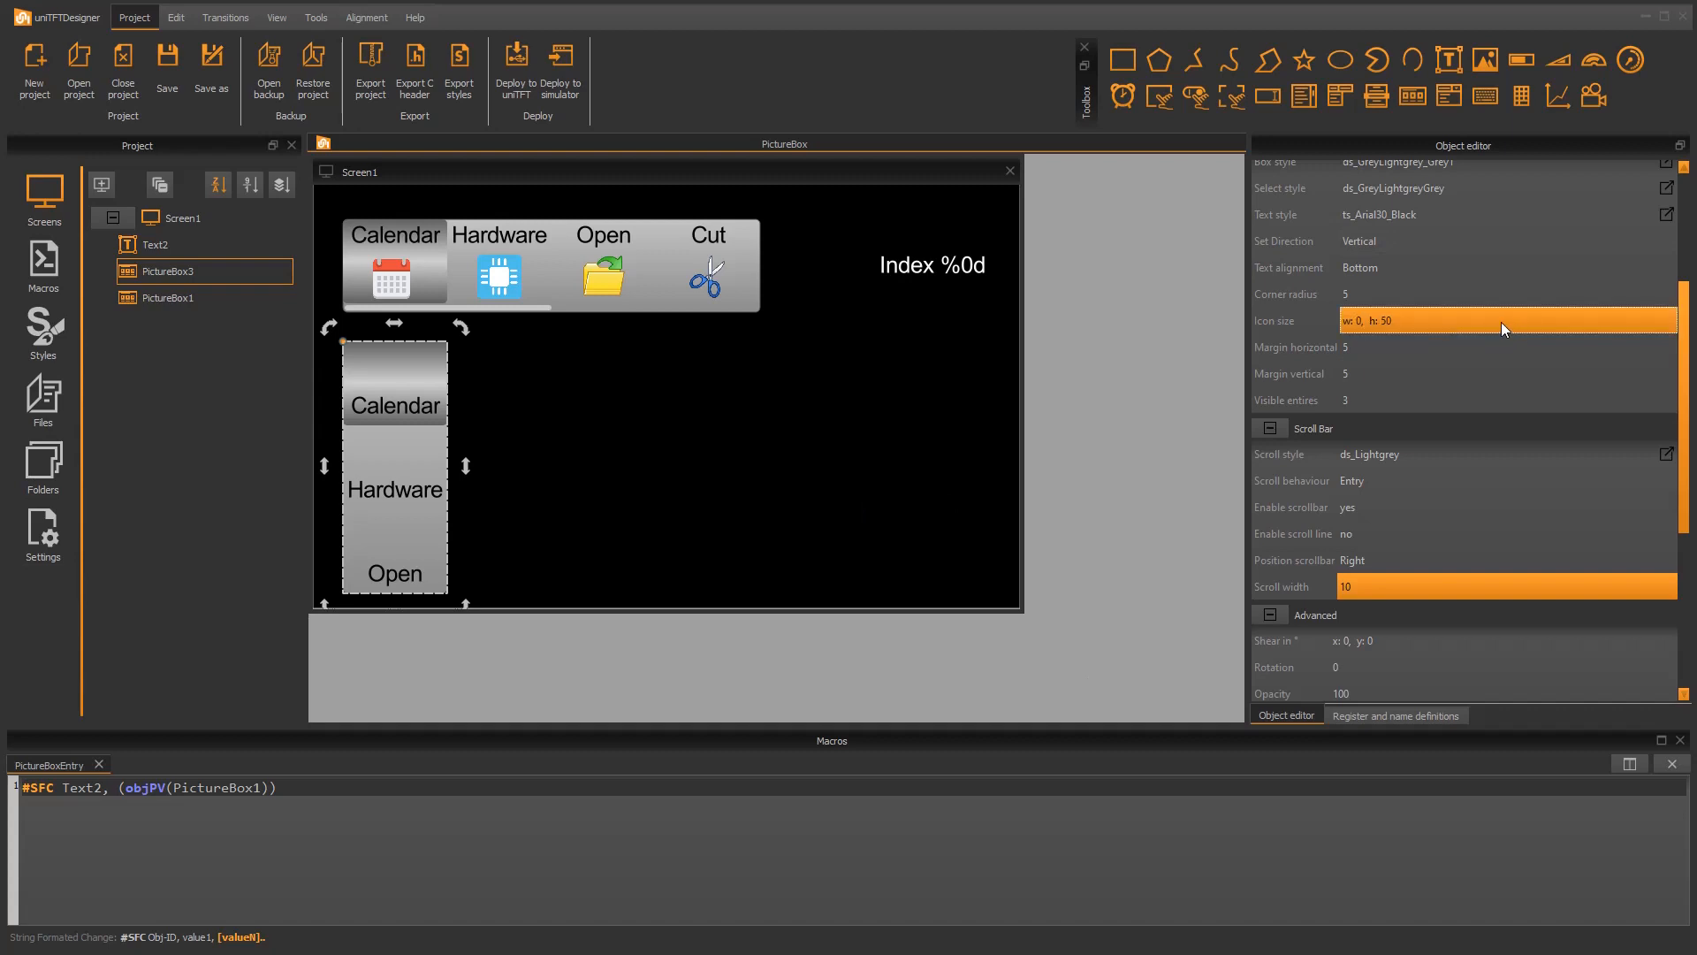
left_click(1502, 324)
double_click(1555, 320)
type("0")
key("Tab")
Step: Set the vertical picture box's text alignment to Left
scroll(1457, 243, "up", 1)
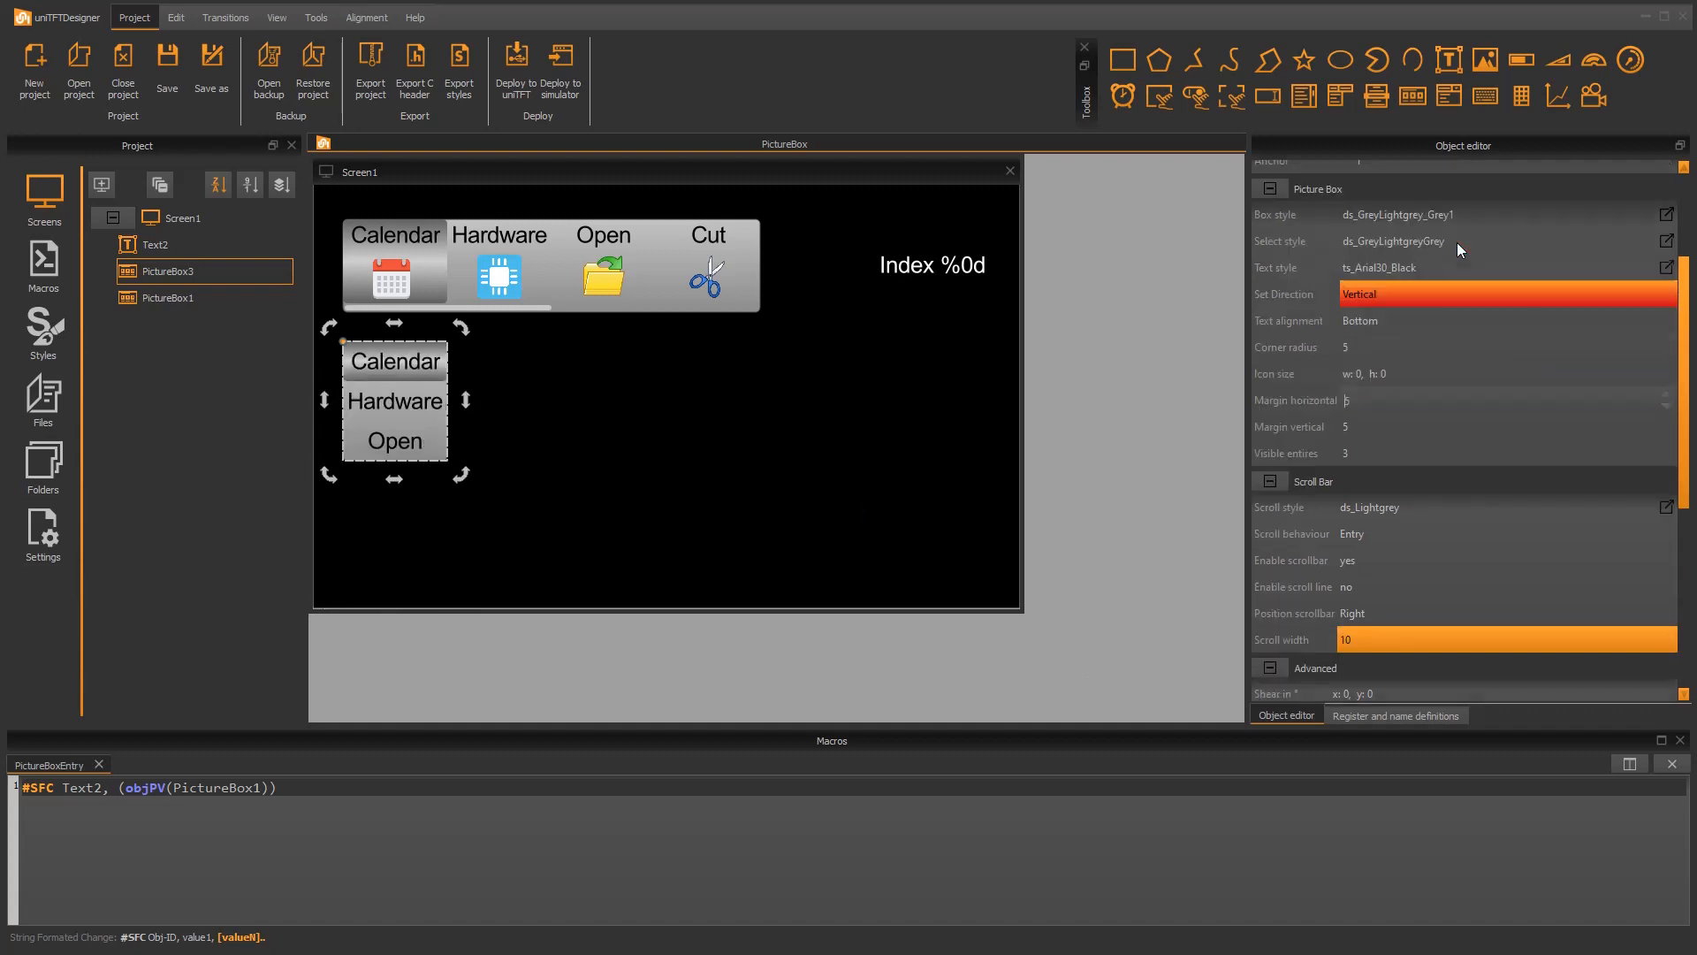
left_click(1411, 316)
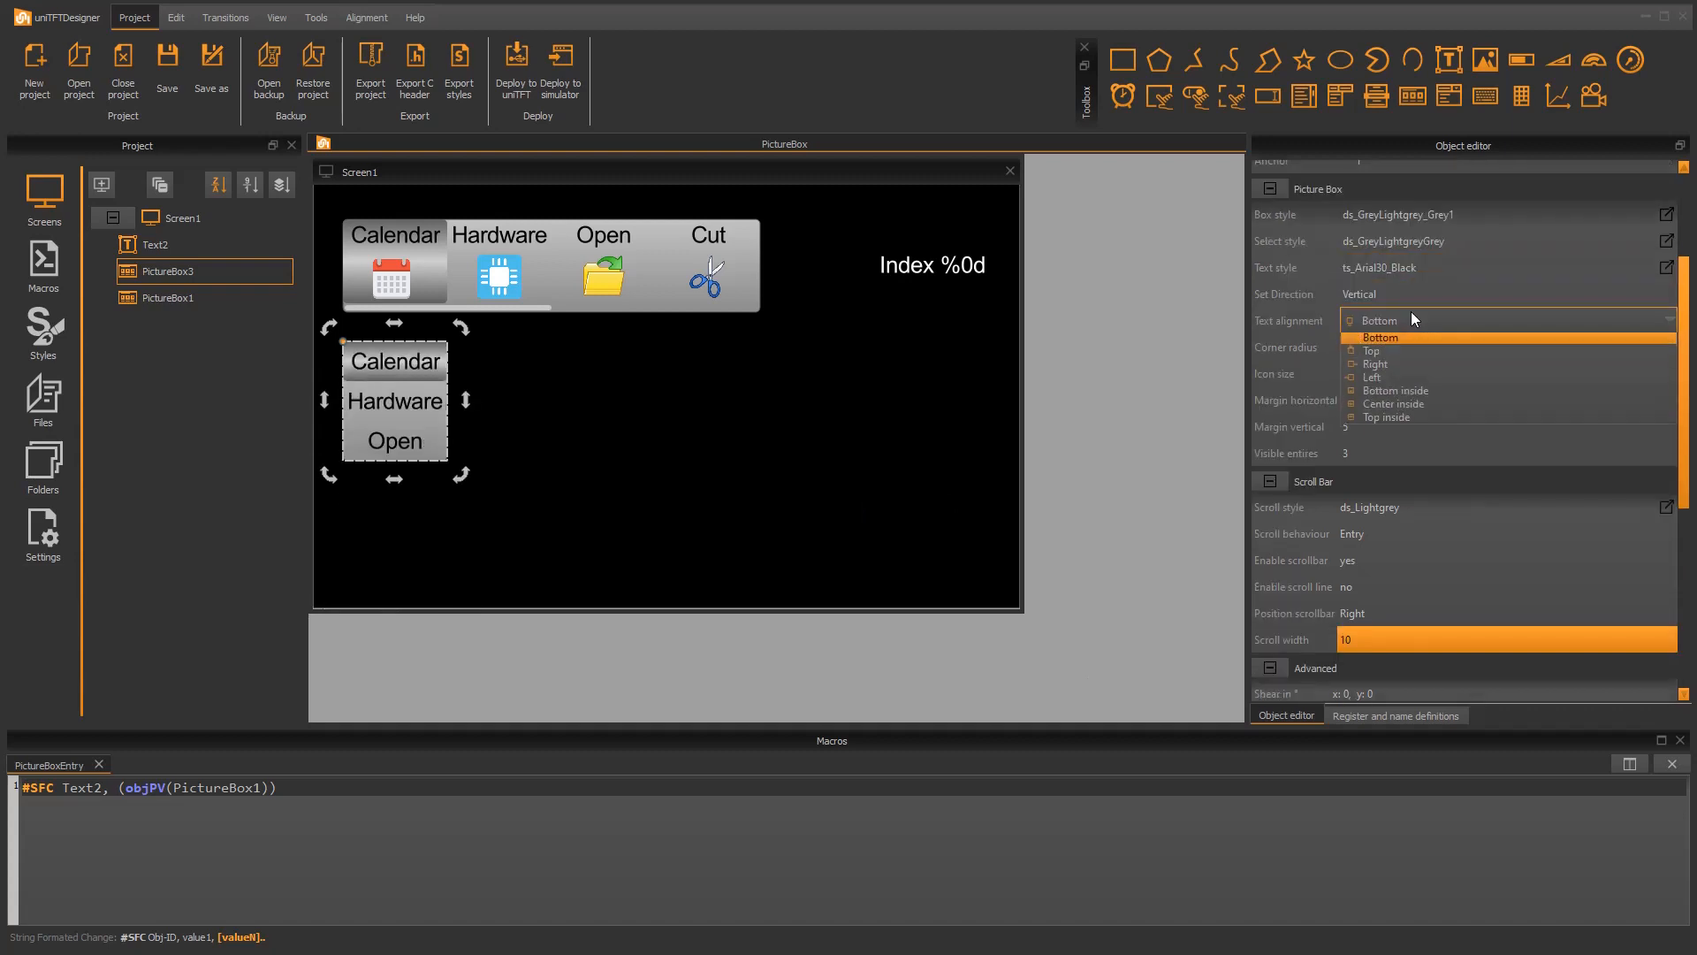
left_click(1417, 379)
left_click(696, 474)
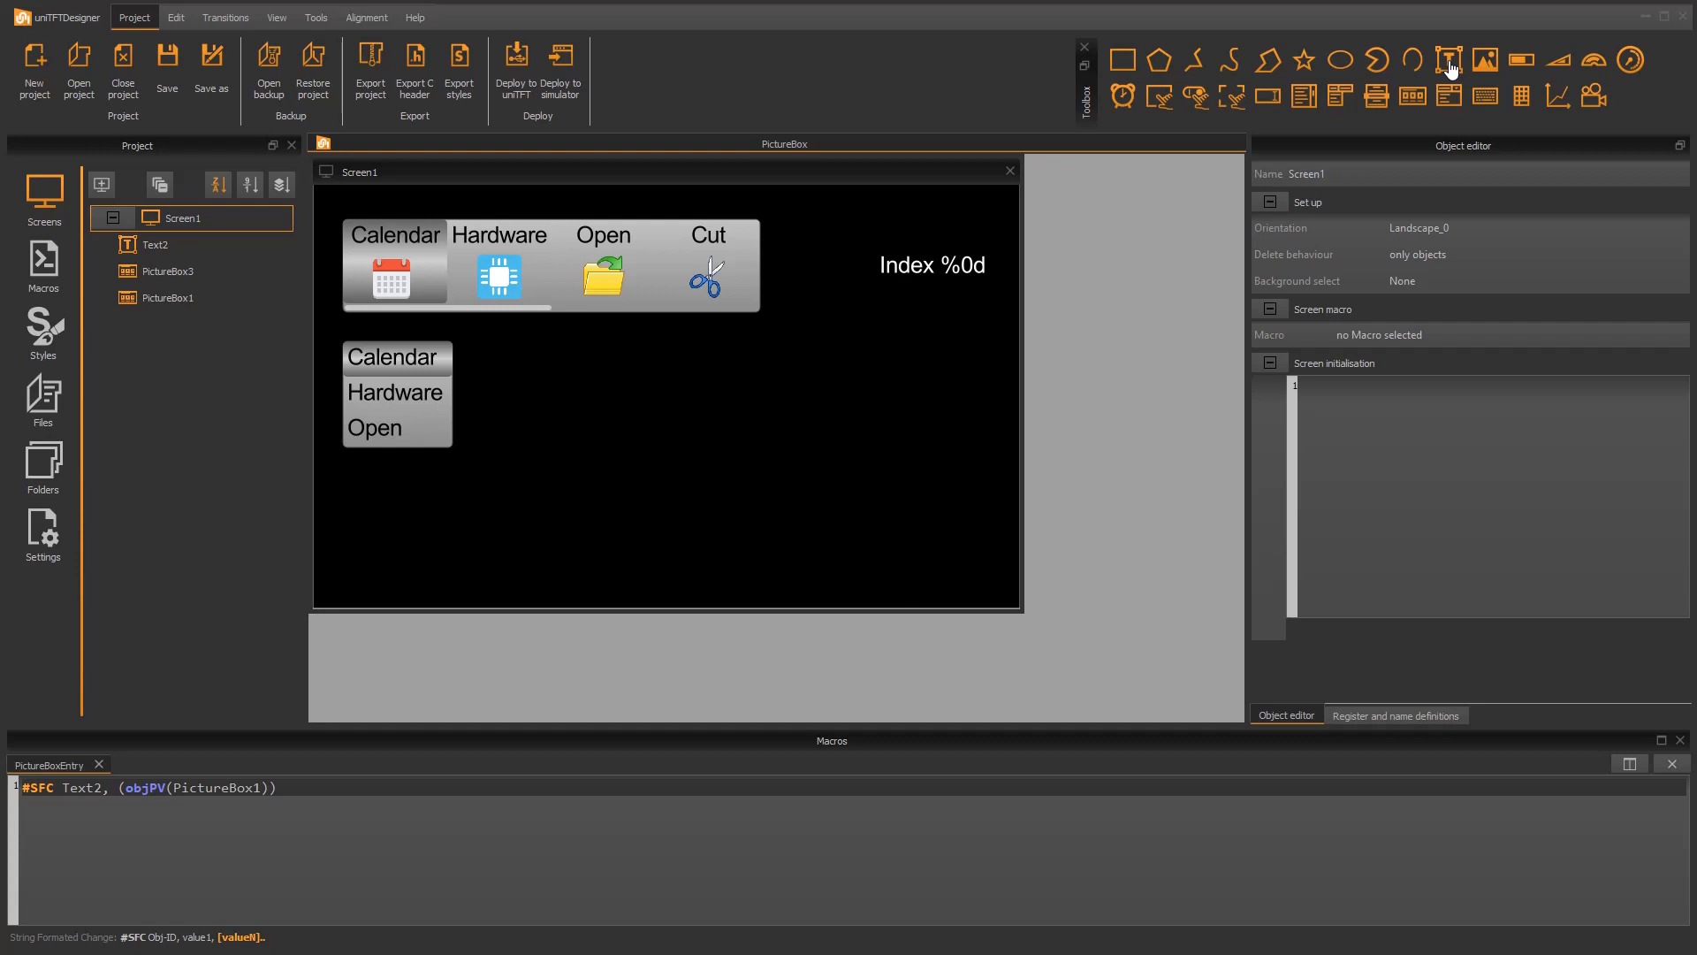
Step: Place a text object beside the vertical picture box at about x 260, y 275 and set its text type to Autochange
left_click_drag(1450, 69, 560, 395)
left_click(1402, 440)
left_click(1393, 483)
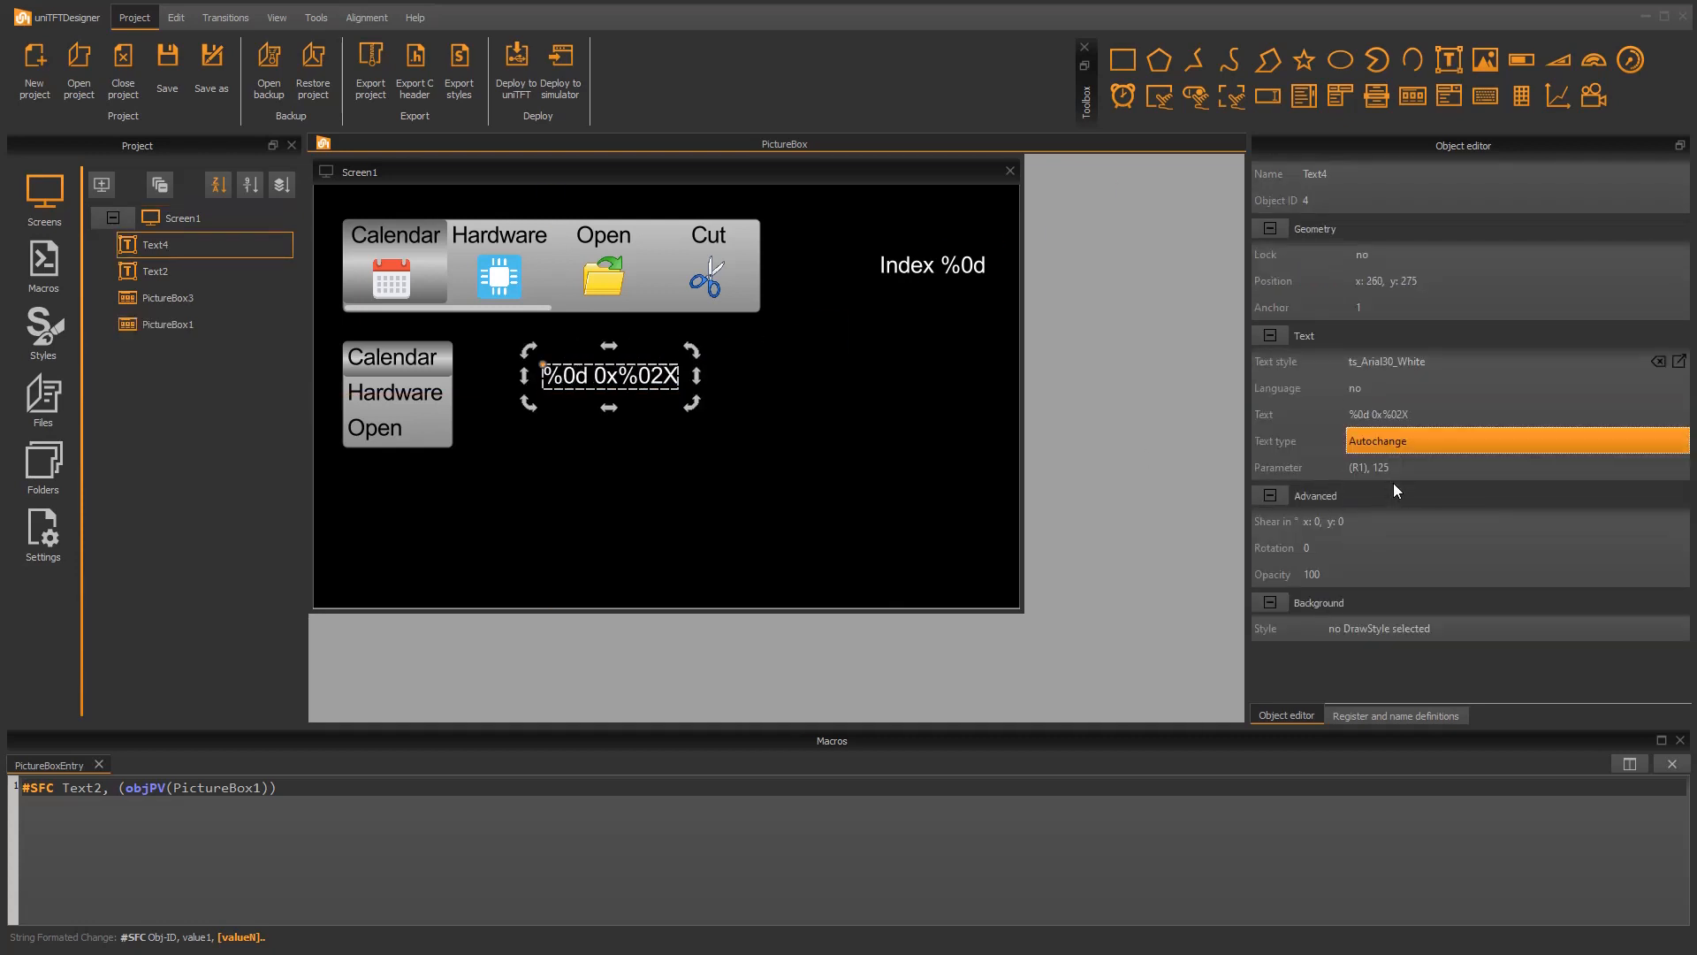
Step: Change the content of the auto-changing text beside the vertical picture box to "Index %0d"
left_click(1429, 415)
key("BackSpace")
key("BackSpace")
key("BackSpace")
key("BackSpace")
key("BackSpace")
key("BackSpace")
key("BackSpace")
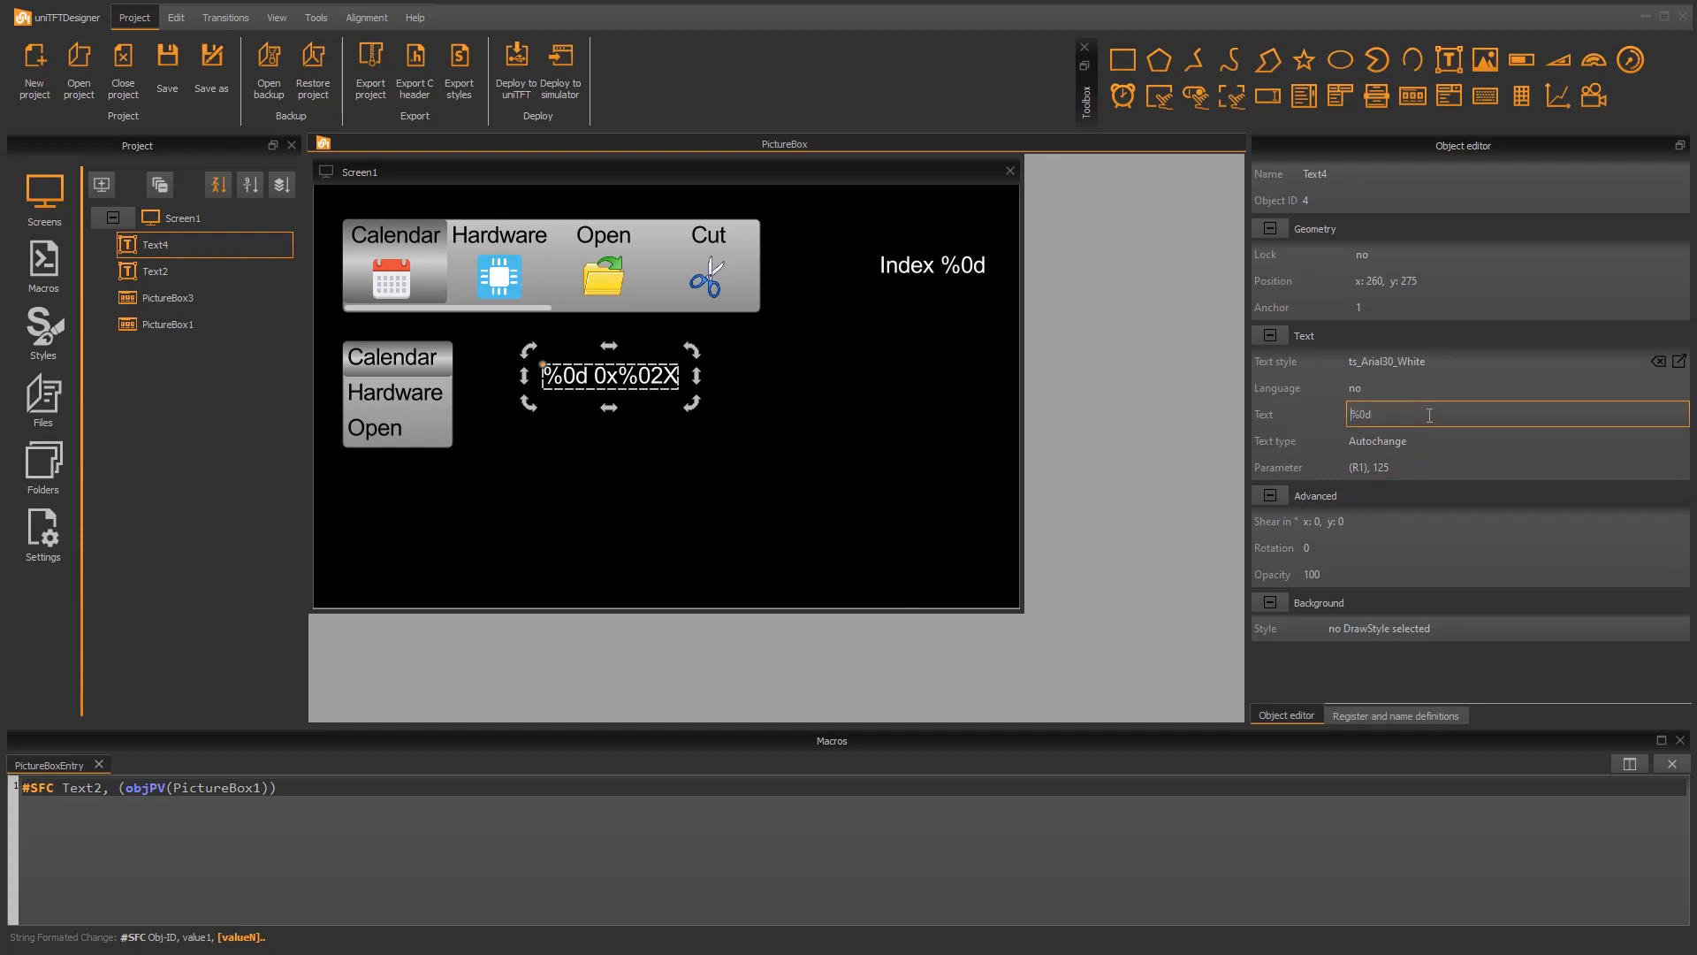
type("Index")
key("Return")
Step: Replace the auto-changing text's parameter with the expression (objPV(PictureBox3))
double_click(1405, 460)
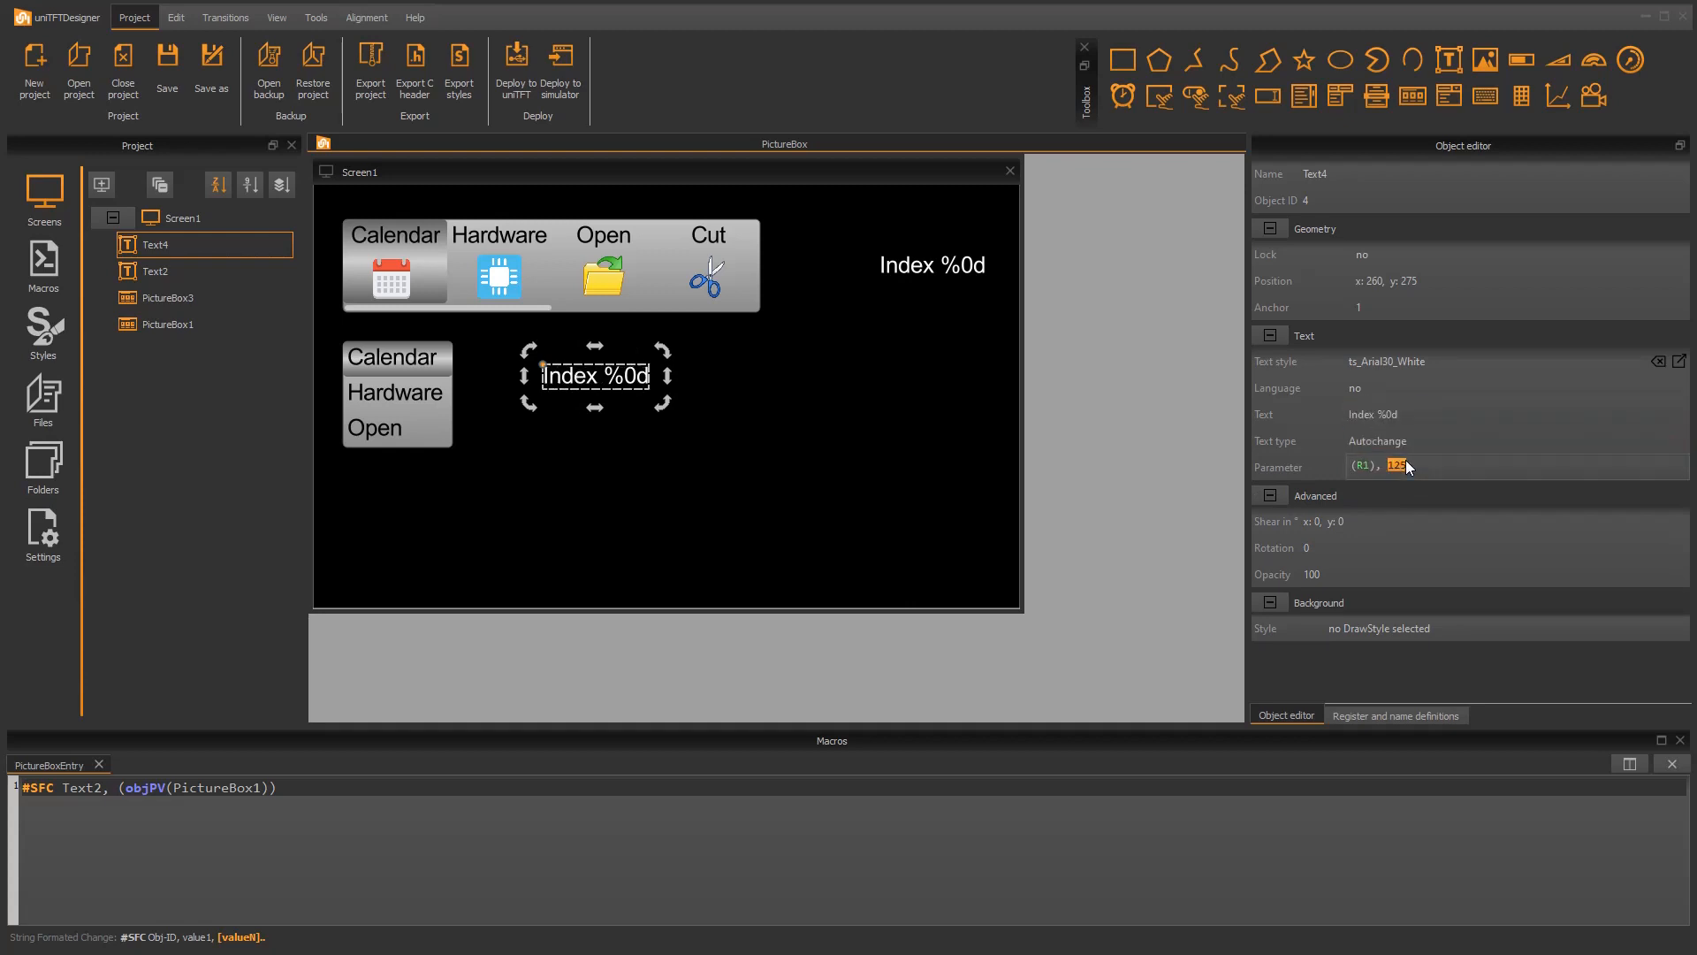
key("BackSpace")
key("BackSpace")
key("BackSpace")
left_click(1371, 466)
key("BackSpace")
key("BackSpace")
type("o")
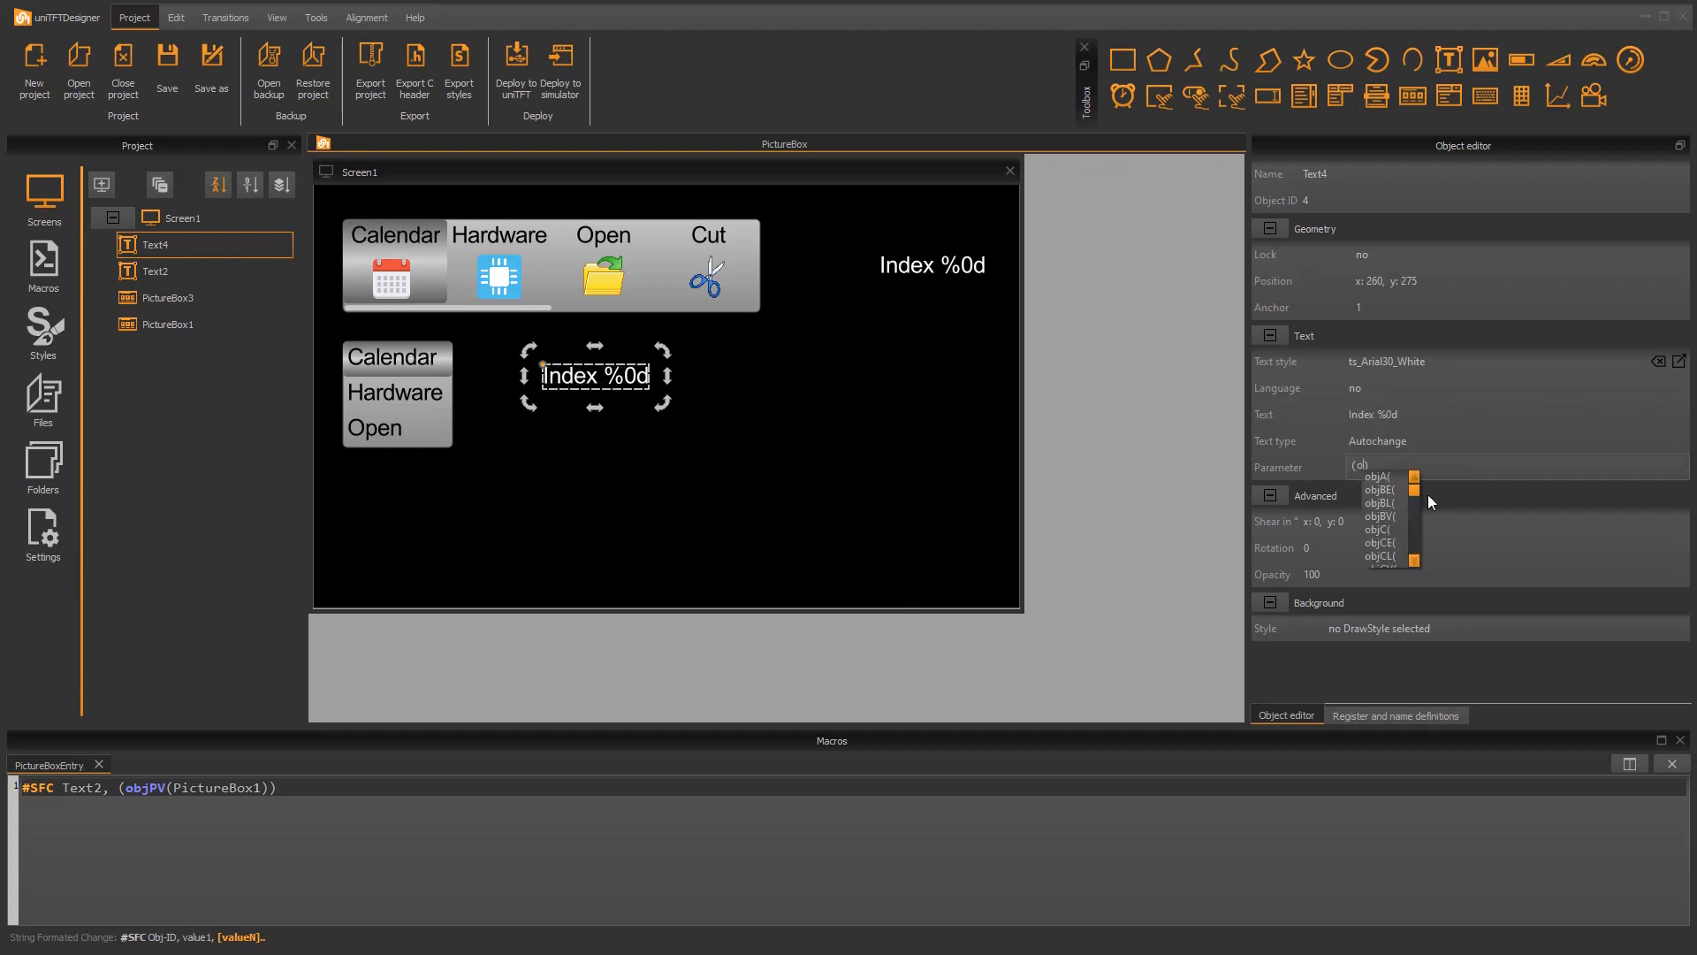
type("bjPV")
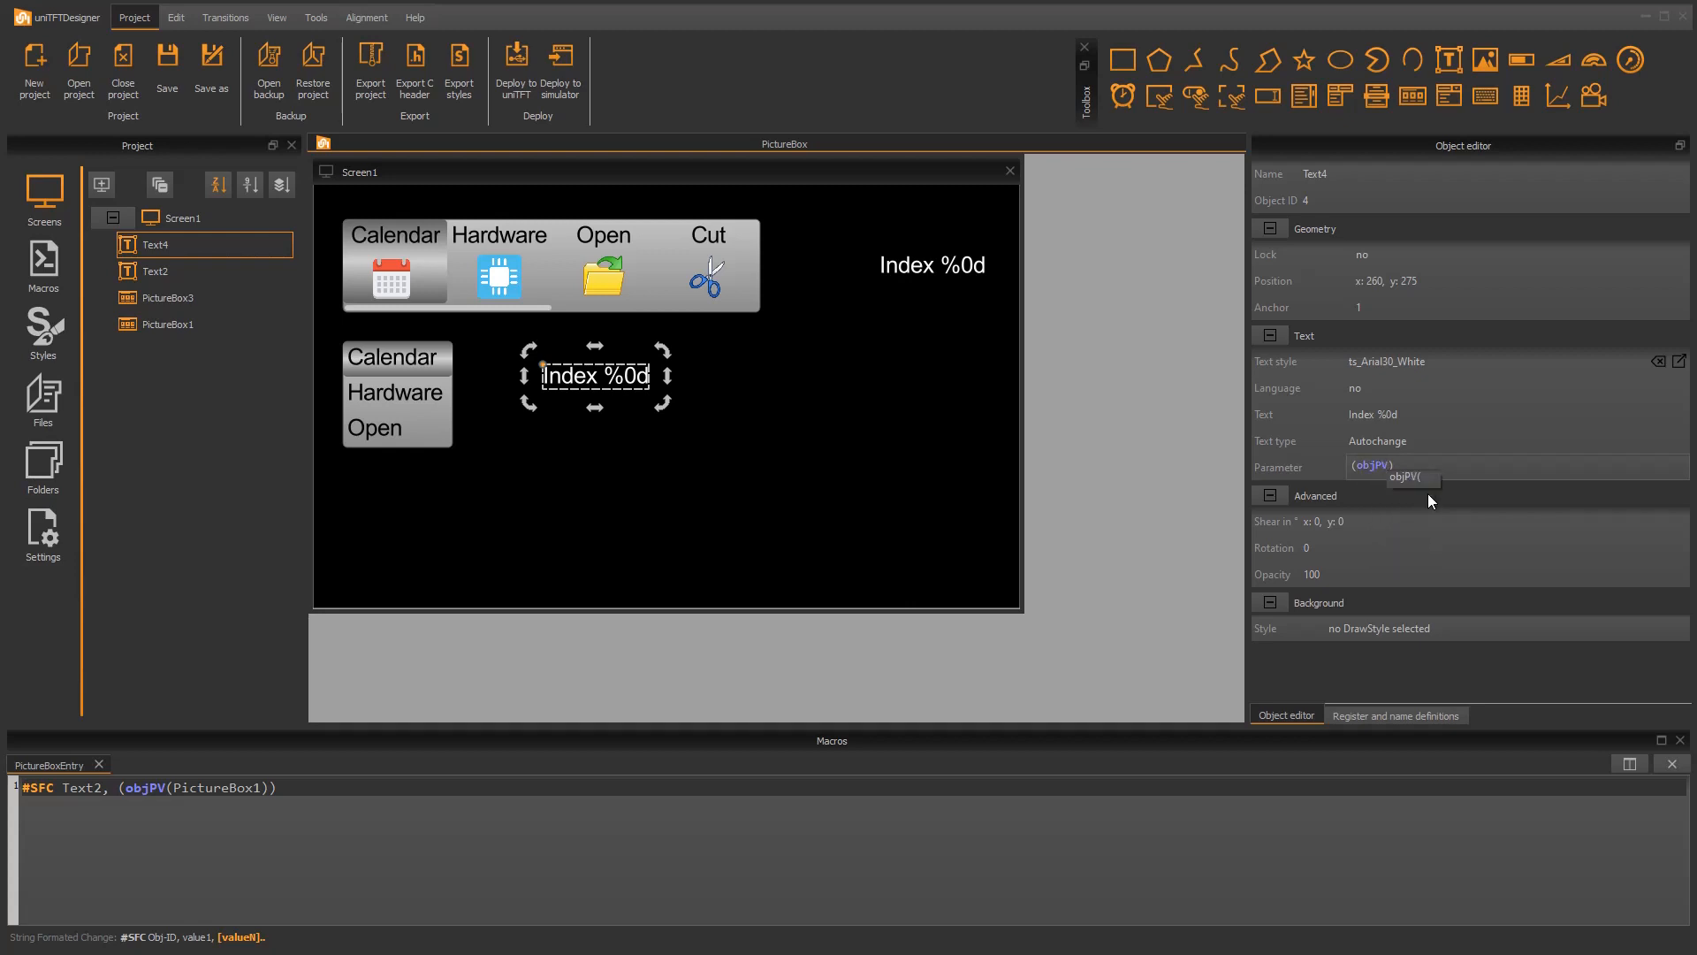
type("(PictureBox3")
key("Down")
key("Down")
key("Return")
left_click(629, 433)
Step: Duplicate the auto-changing Index text and place the copy directly below the original at about x 260, y 232
left_click(595, 376)
left_click(575, 432)
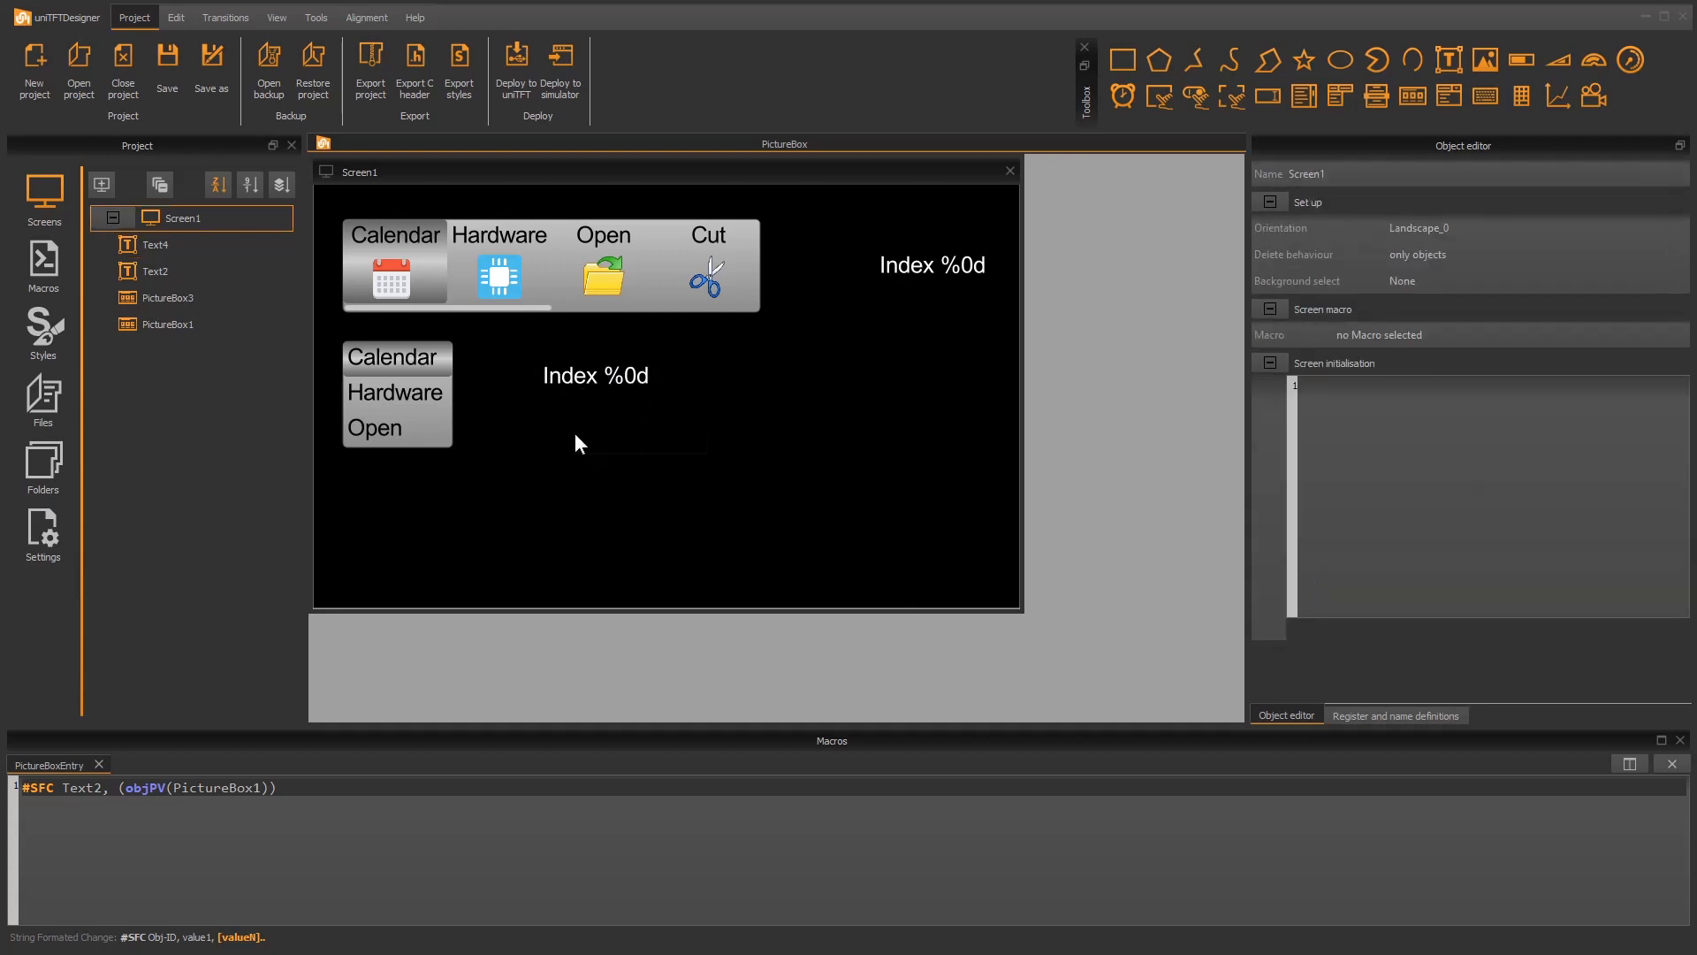
right_click(575, 432)
left_click(612, 445)
mouse_move(612, 446)
left_mouse_down()
mouse_move(592, 401)
mouse_move(599, 419)
left_mouse_up()
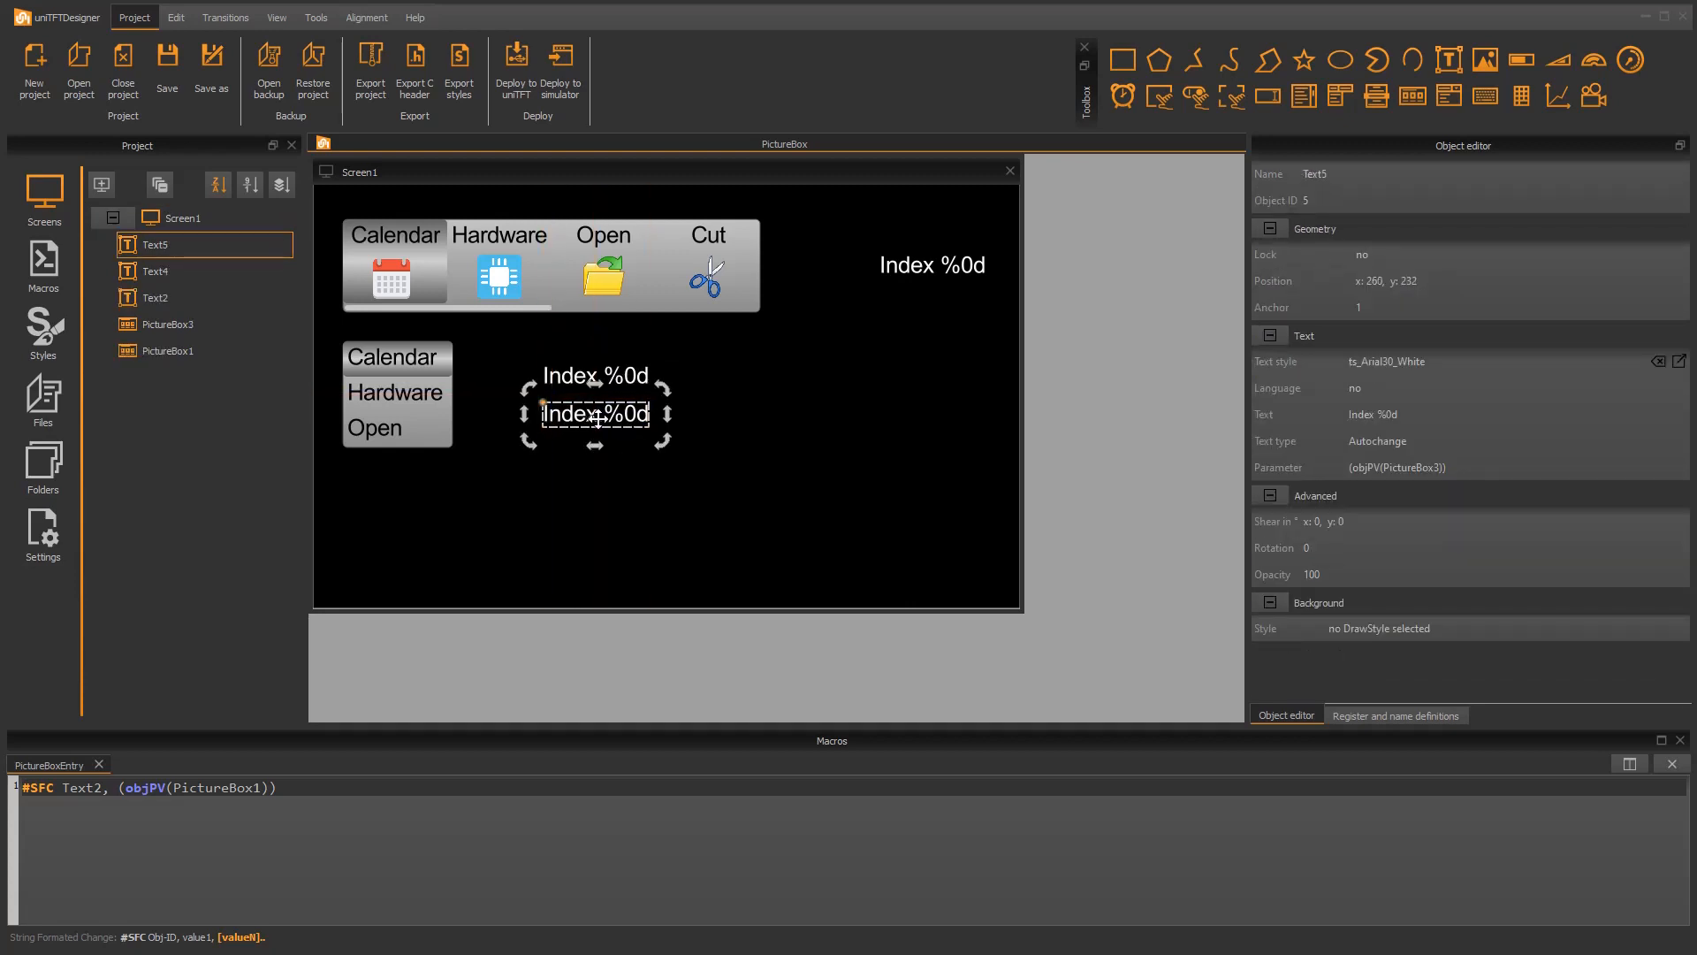
Step: Change the duplicated text to "Last Index %0d" and open its parameter expression for editing
left_click(1368, 414)
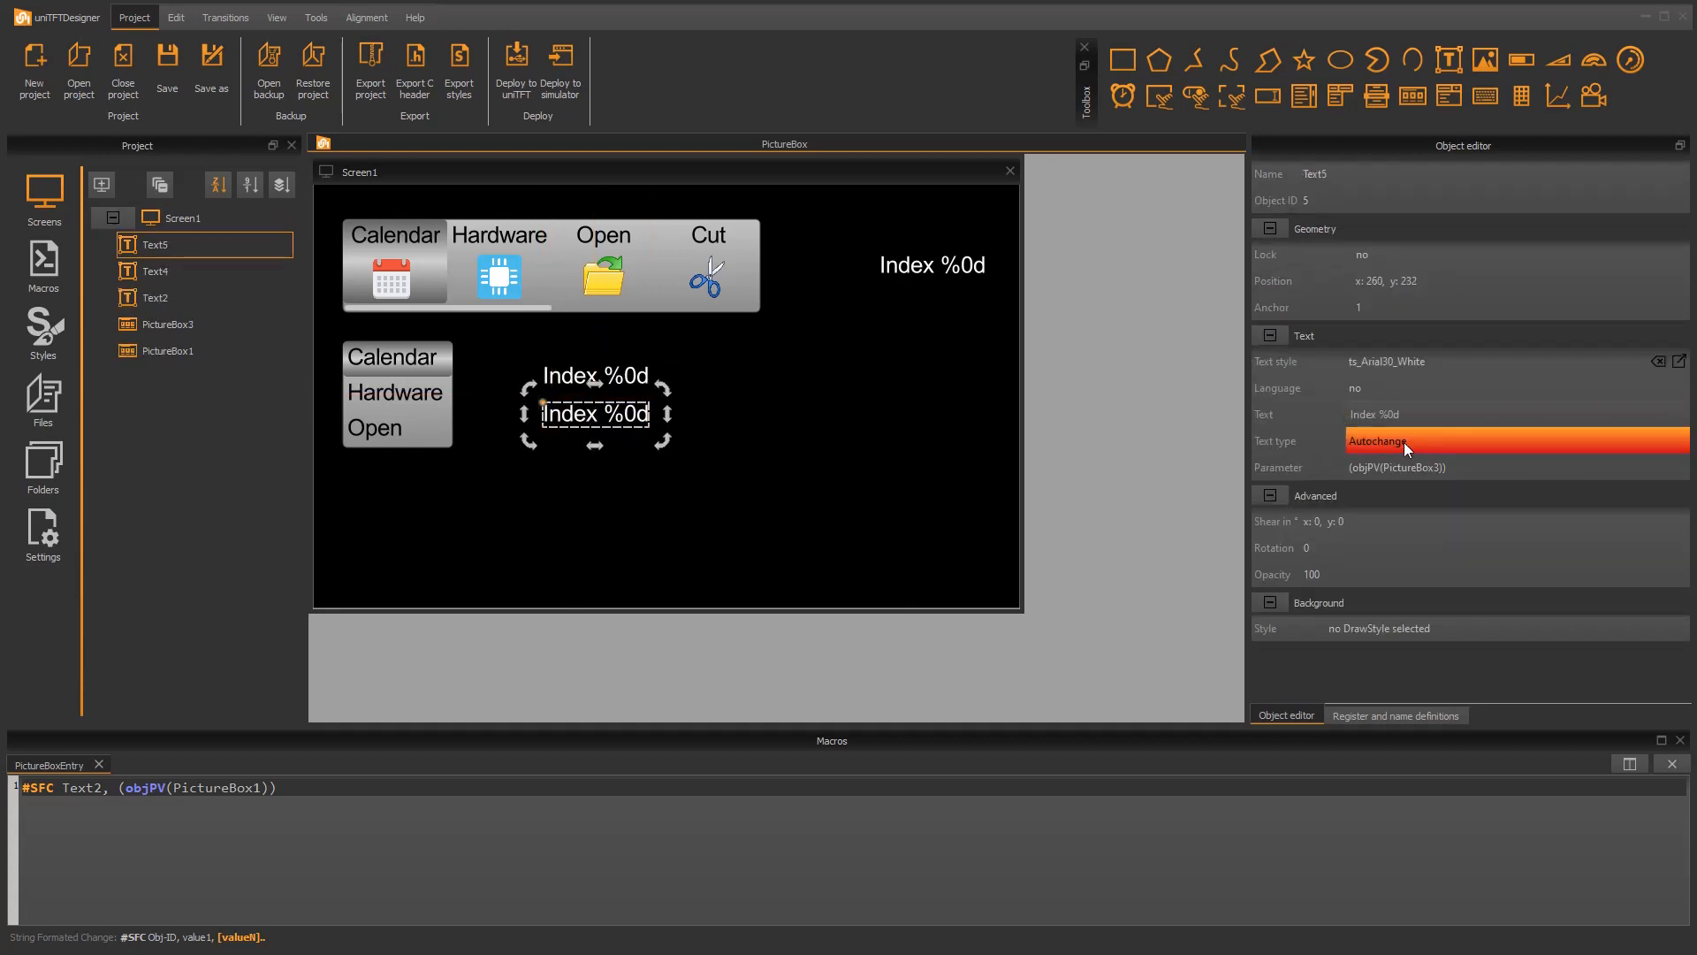
type("Last")
key("Return")
left_click(1383, 470)
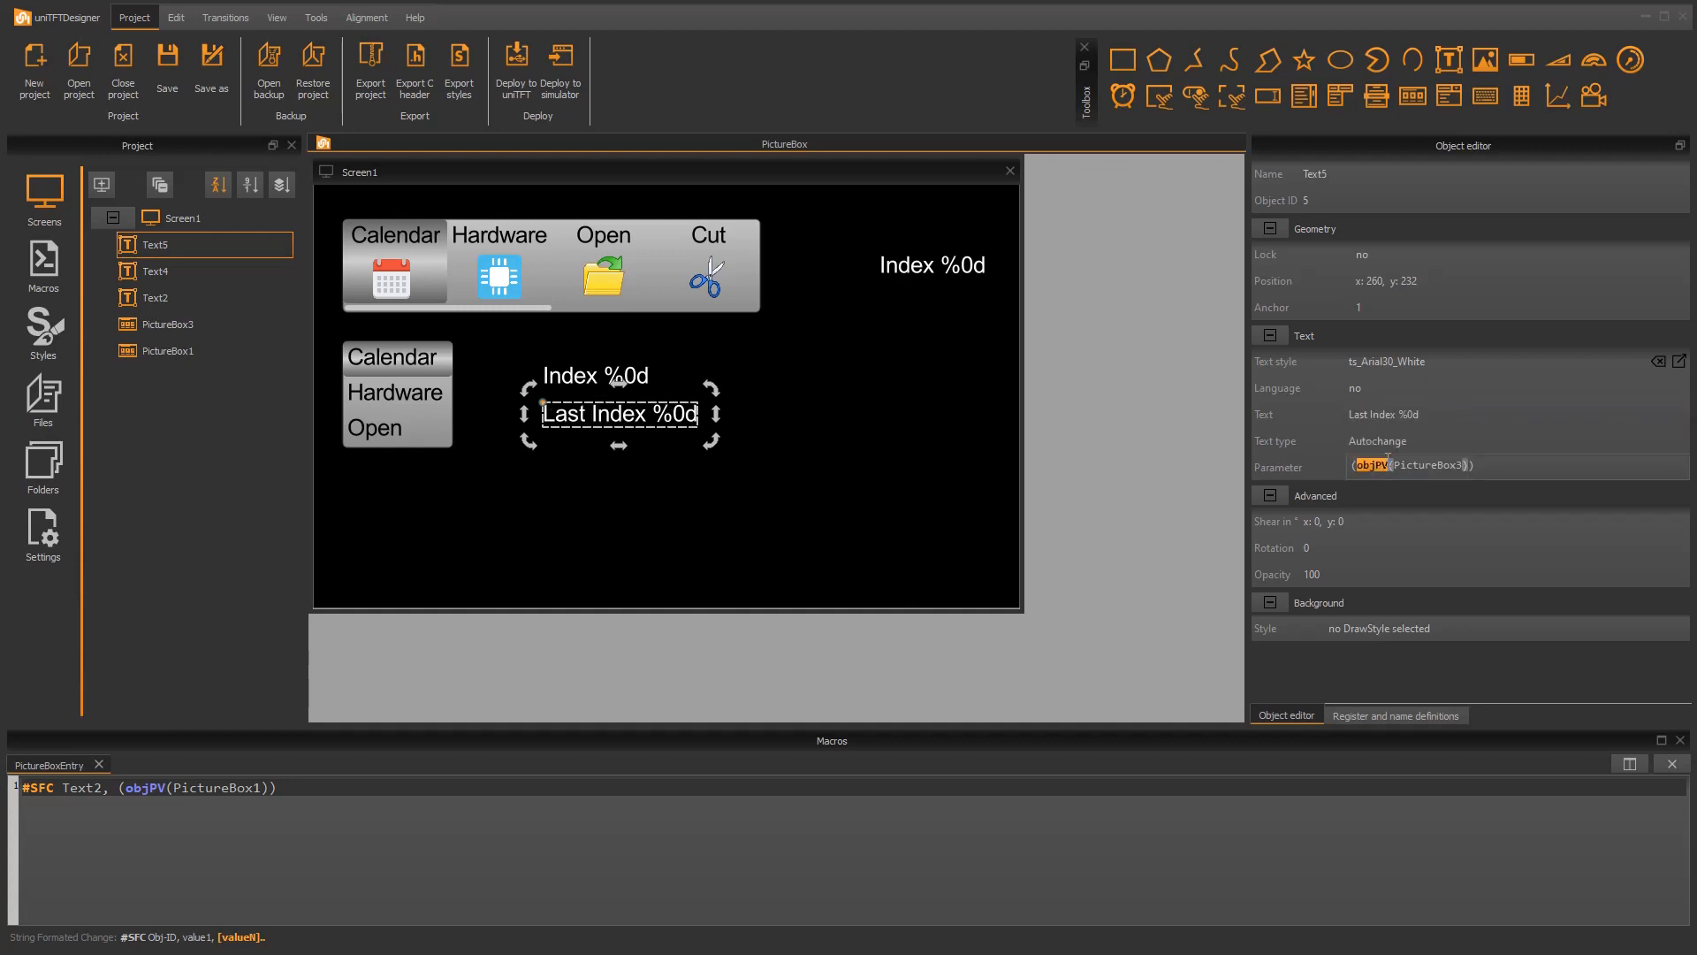
left_click(909, 492)
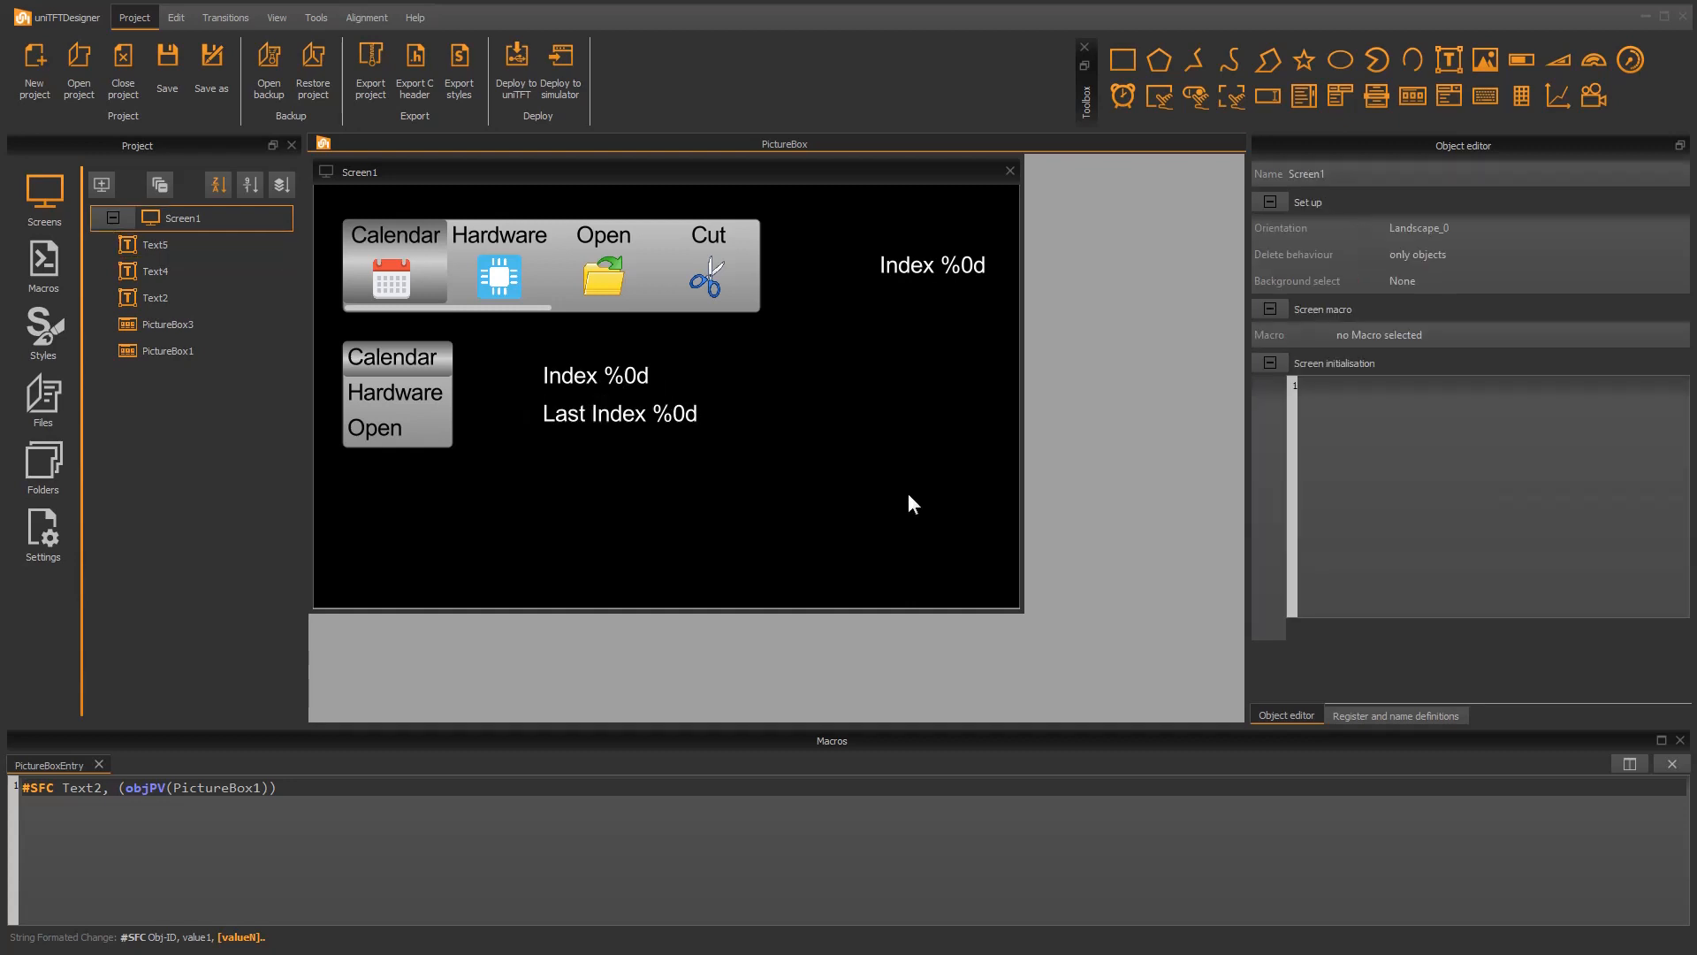
Step: Deploy the project to the simulator and test the vertical picture box by dragging across its entries and selecting Hardware
left_click(562, 61)
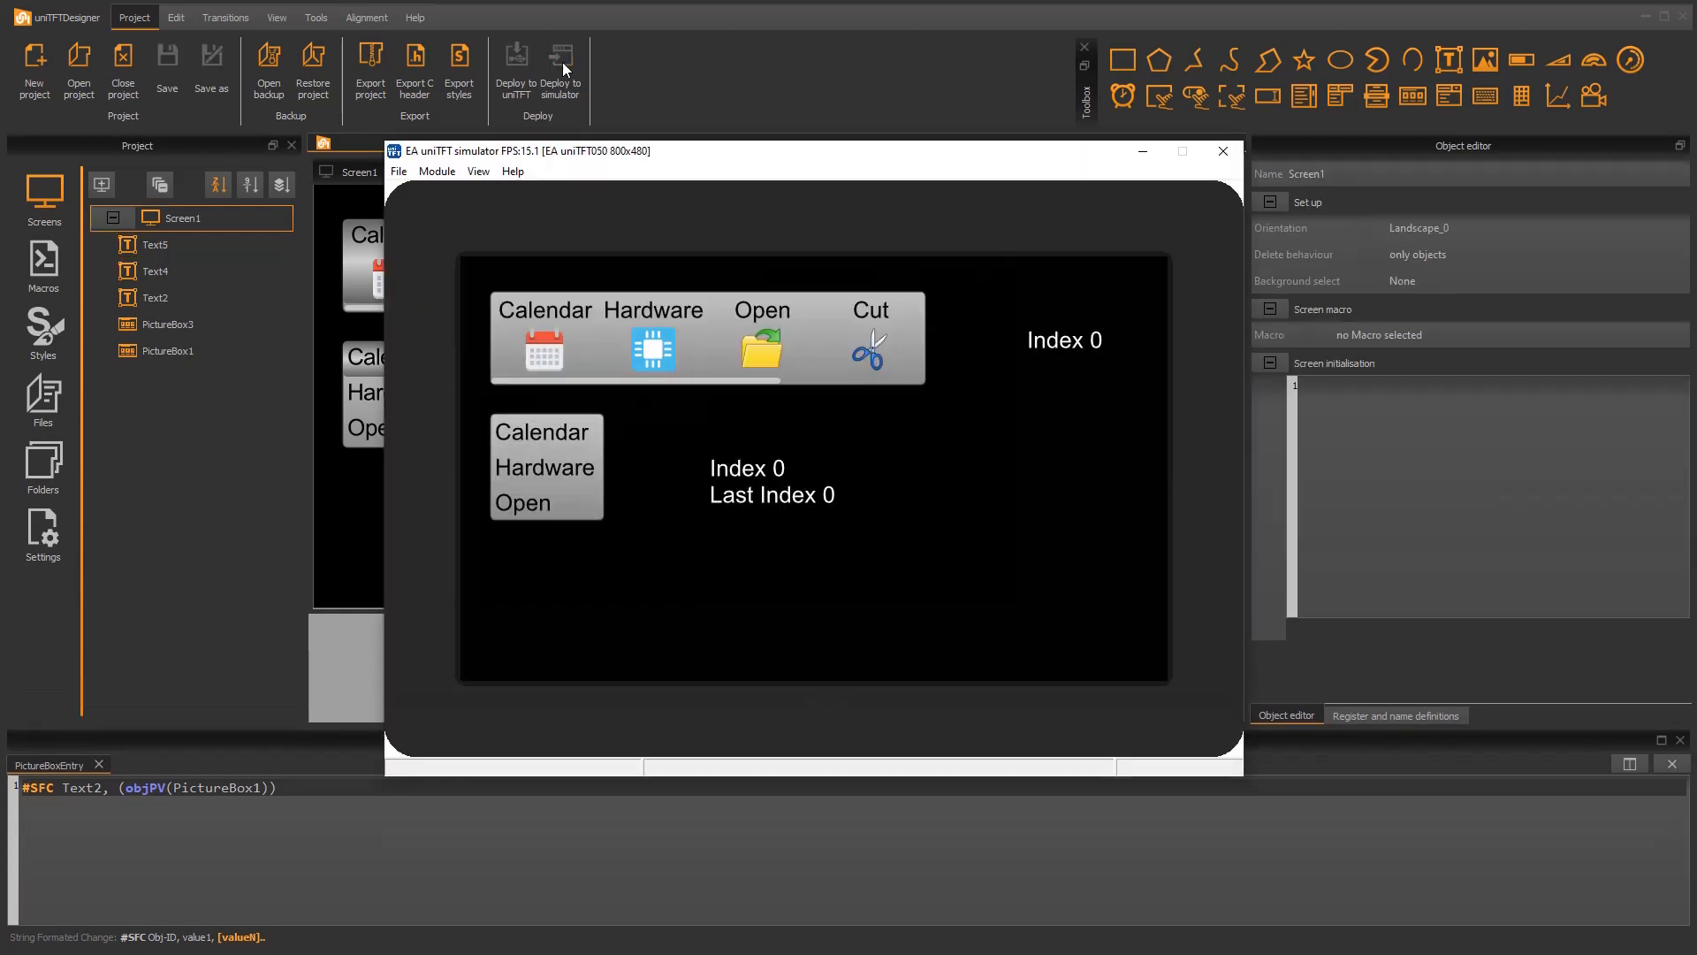
left_click_drag(549, 436, 540, 485)
left_click(536, 461)
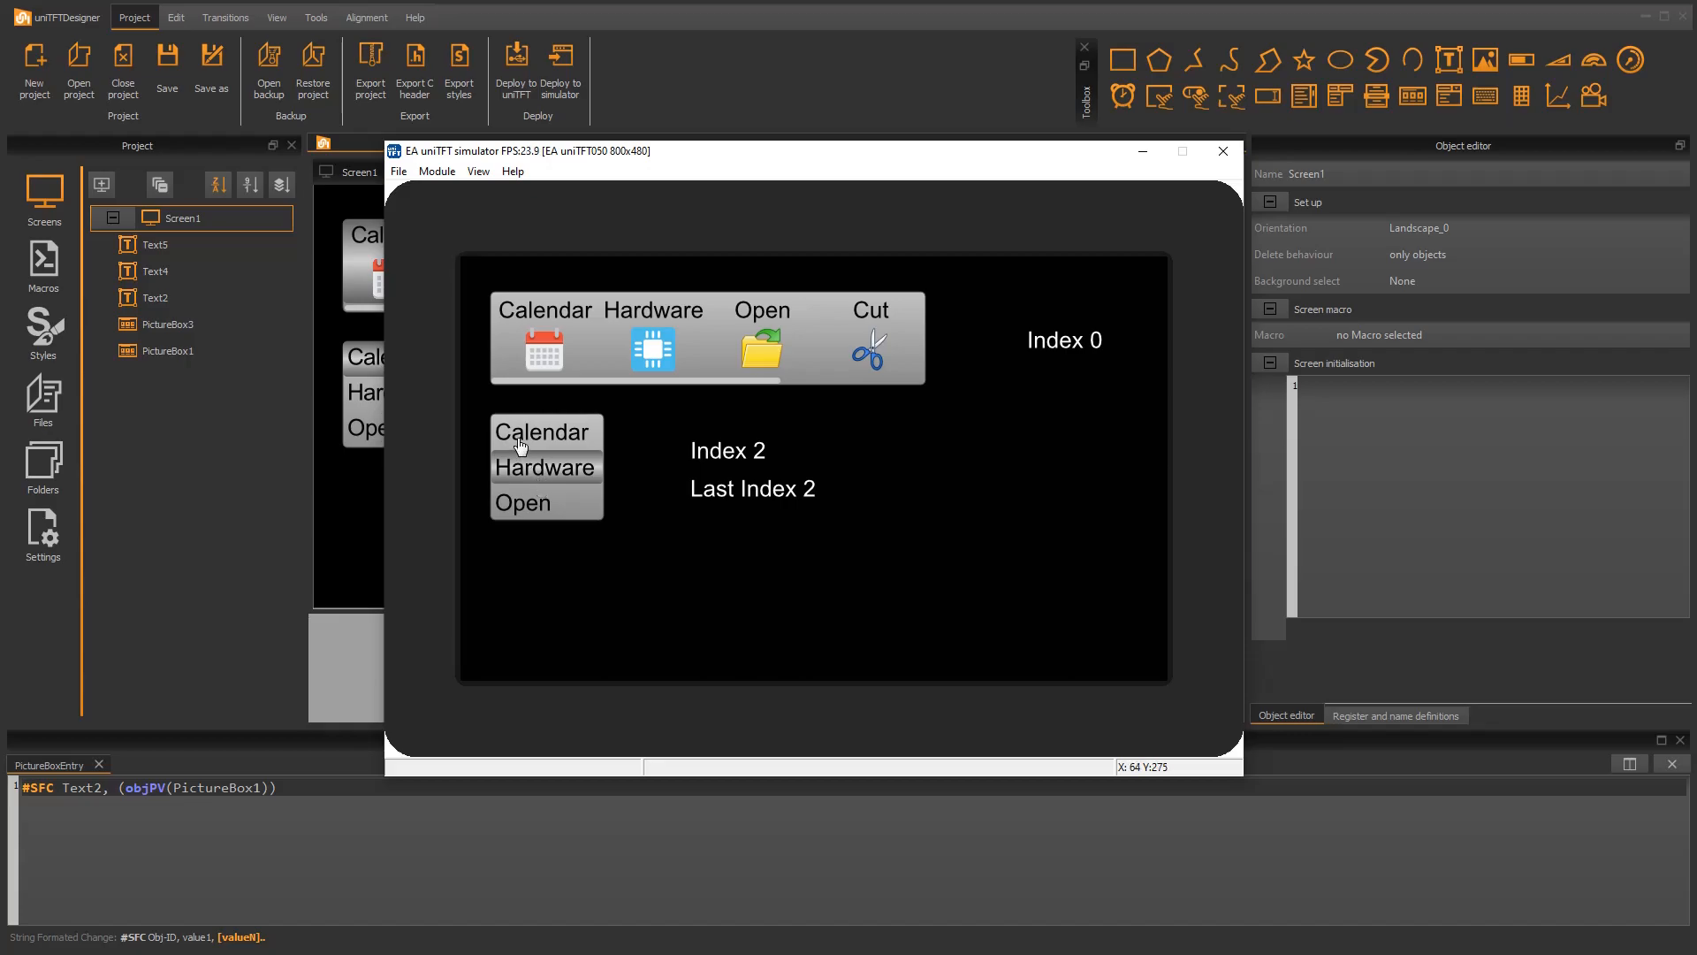